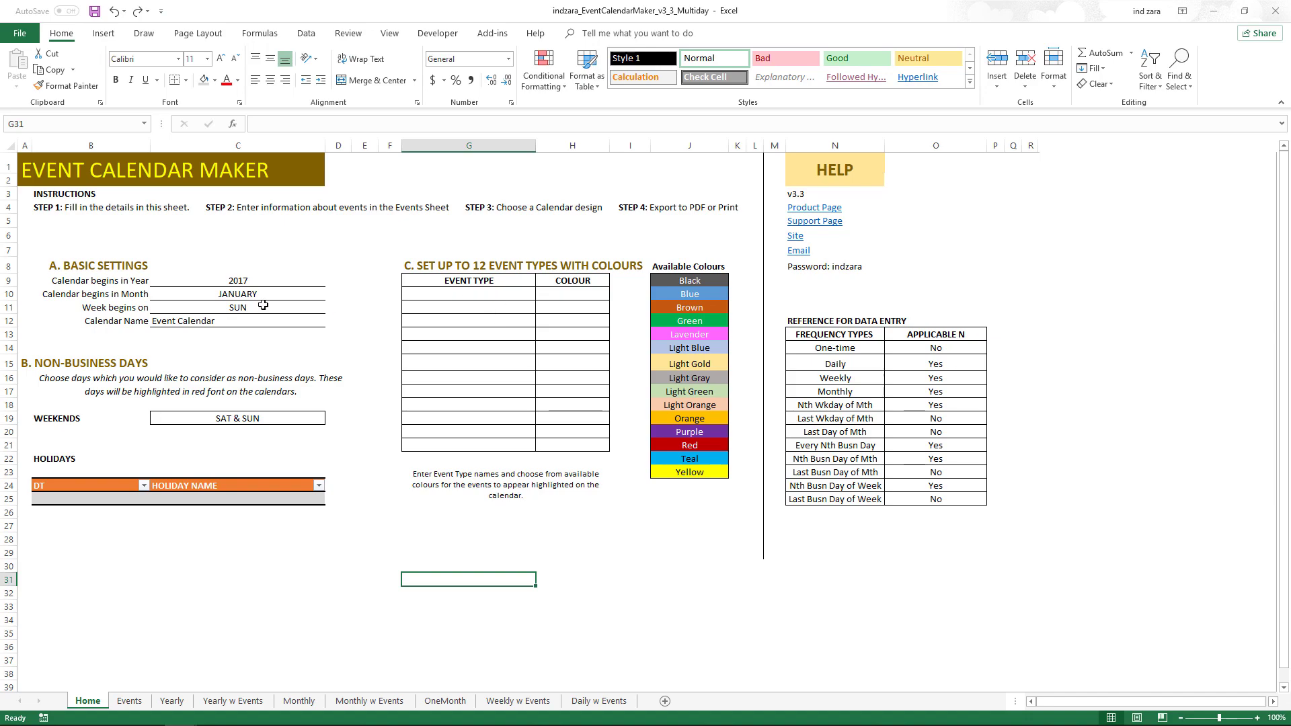
Set the calendar's starting year to 2018 in the basic settings
{"action": "left_click", "coordinate": [258, 282]}
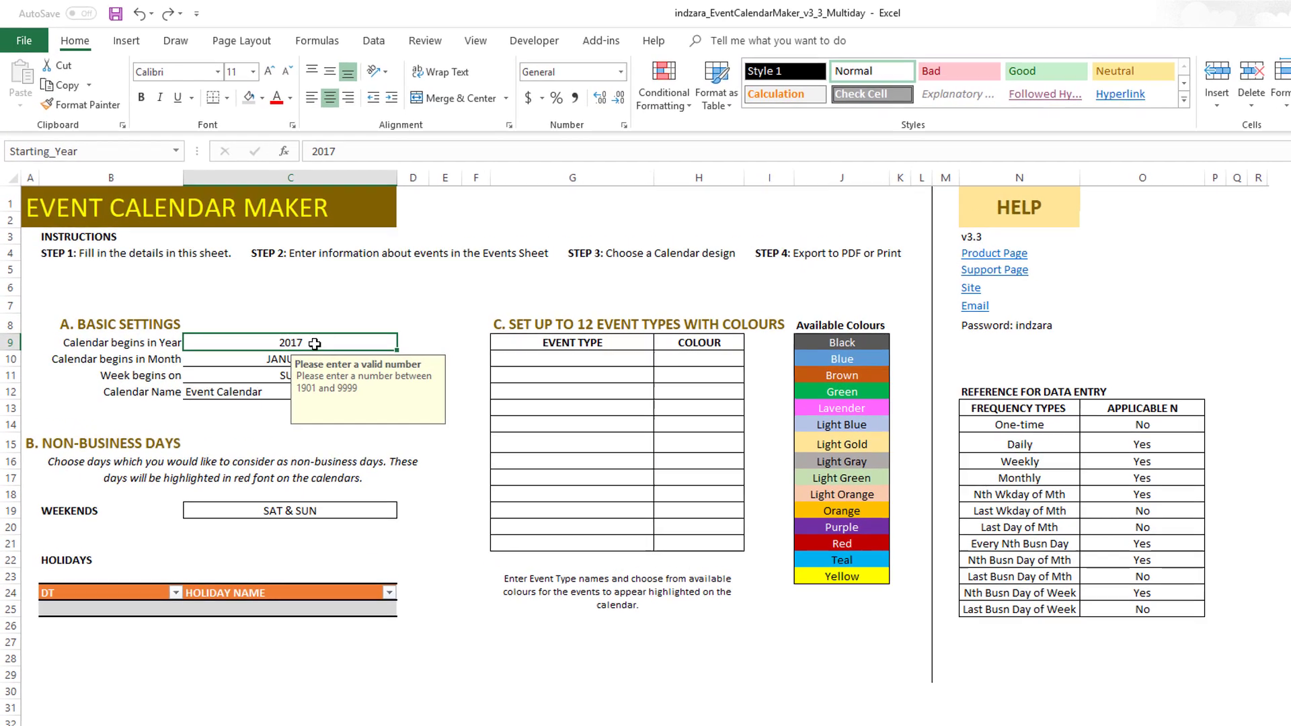
{"action": "type", "text": "2018"}
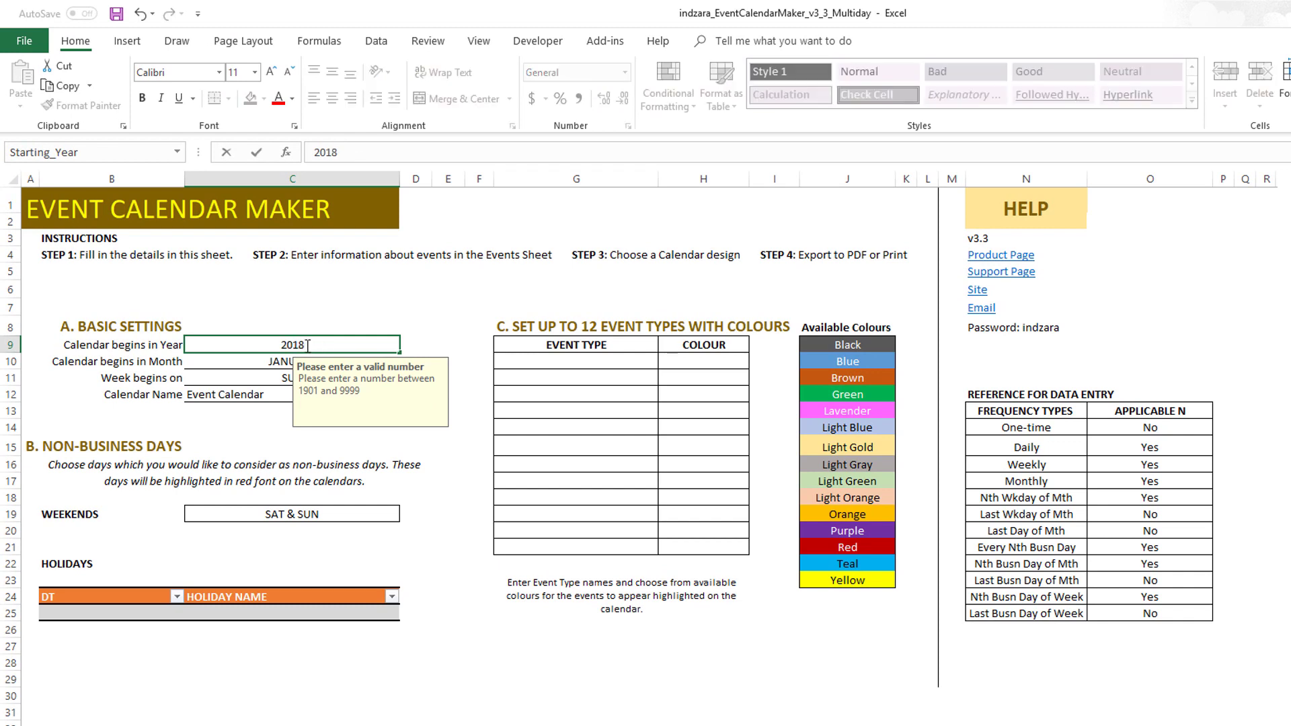
{"action": "left_click", "coordinate": [221, 373]}
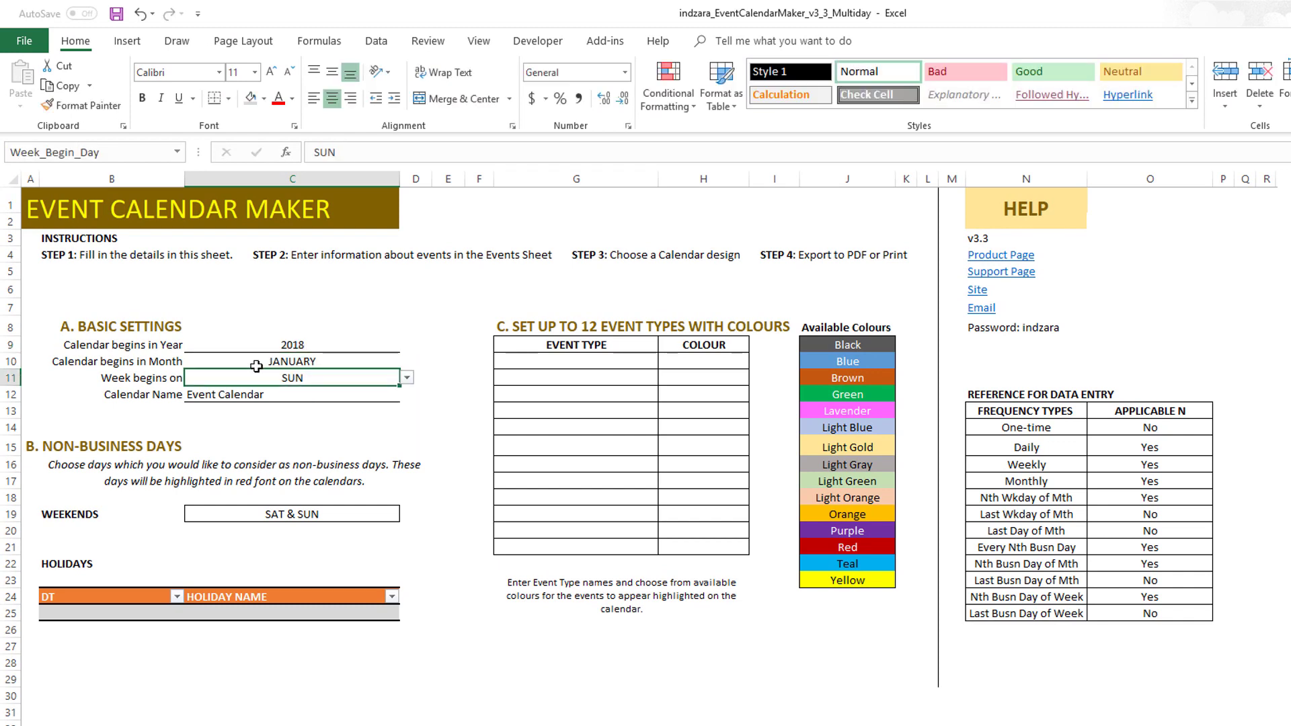
Set the calendar's starting year to 2019 in the basic settings
{"action": "left_click", "coordinate": [279, 345]}
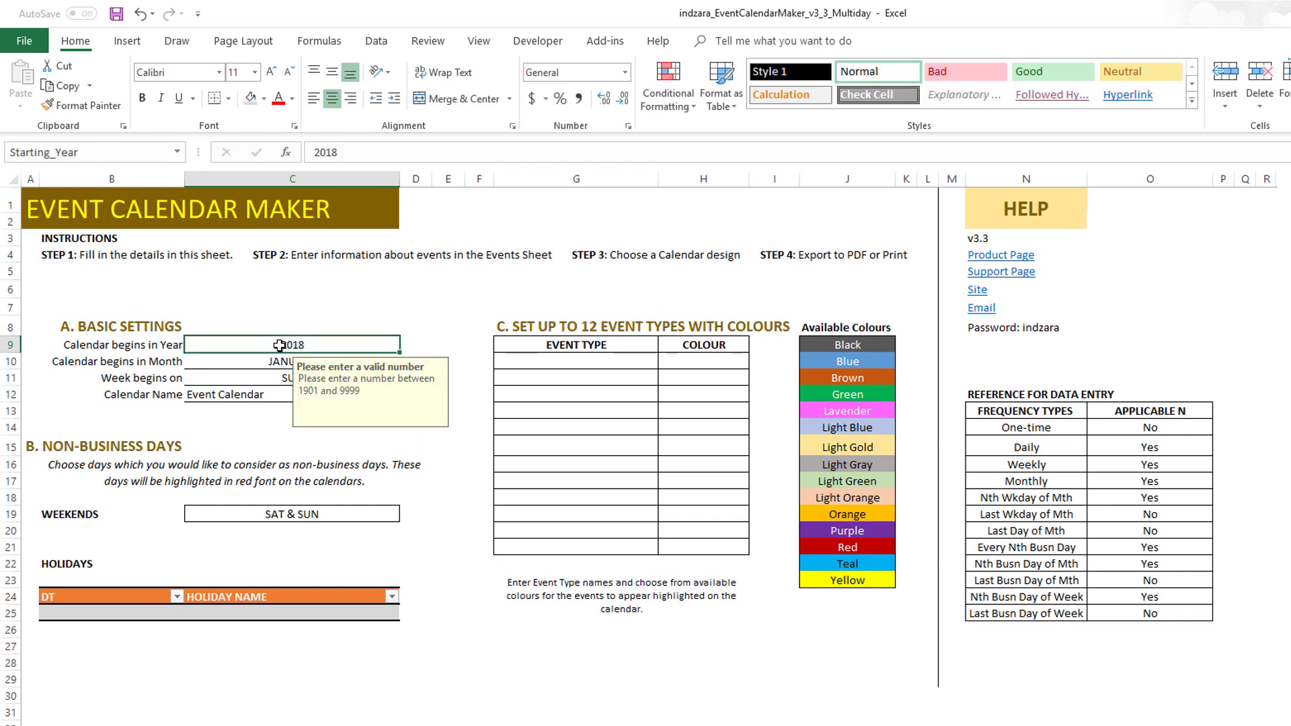
{"action": "type", "text": "2019"}
{"action": "key", "text": "Return"}
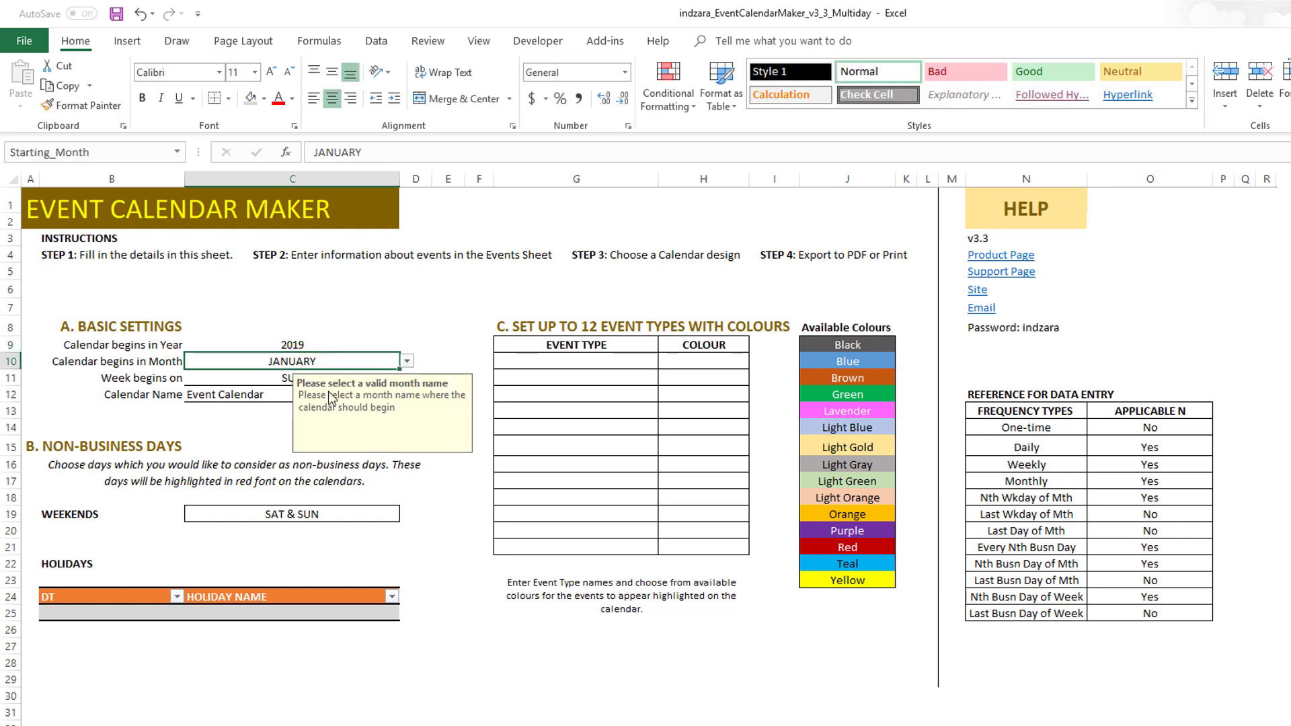
Check which weekdays are offered as the first day of the week in the basic settings
{"action": "left_click", "coordinate": [425, 471]}
{"action": "left_click", "coordinate": [374, 375]}
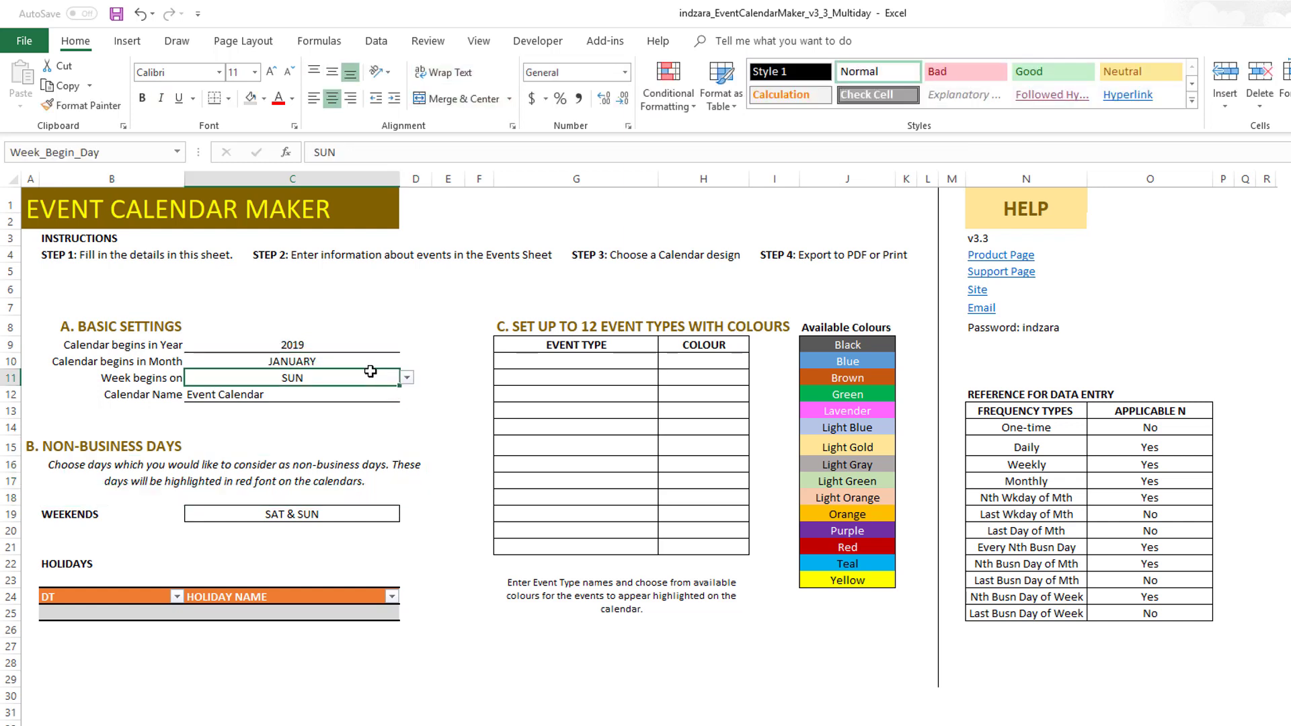
{"action": "left_click", "coordinate": [406, 378]}
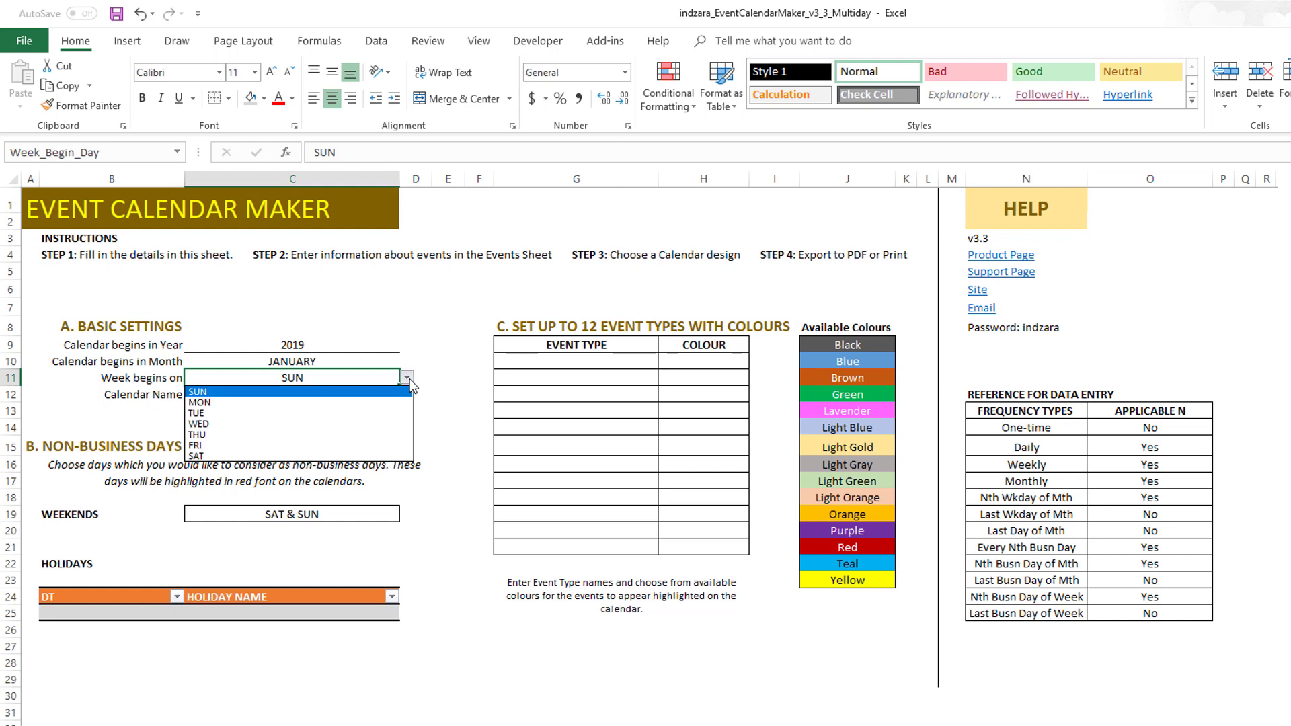
{"action": "left_click", "coordinate": [407, 380]}
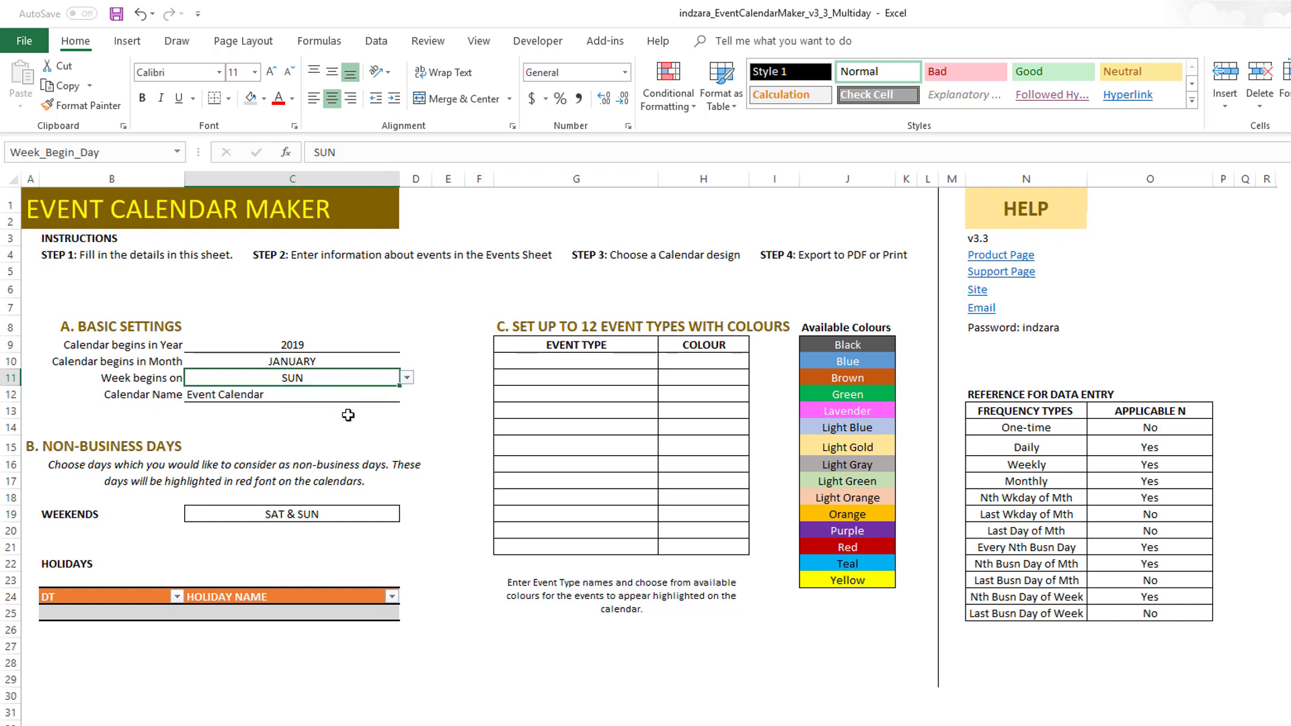
Change the calendar name to "My Calendar" in the basic settings
{"action": "left_click", "coordinate": [339, 396]}
{"action": "type", "text": "M"}
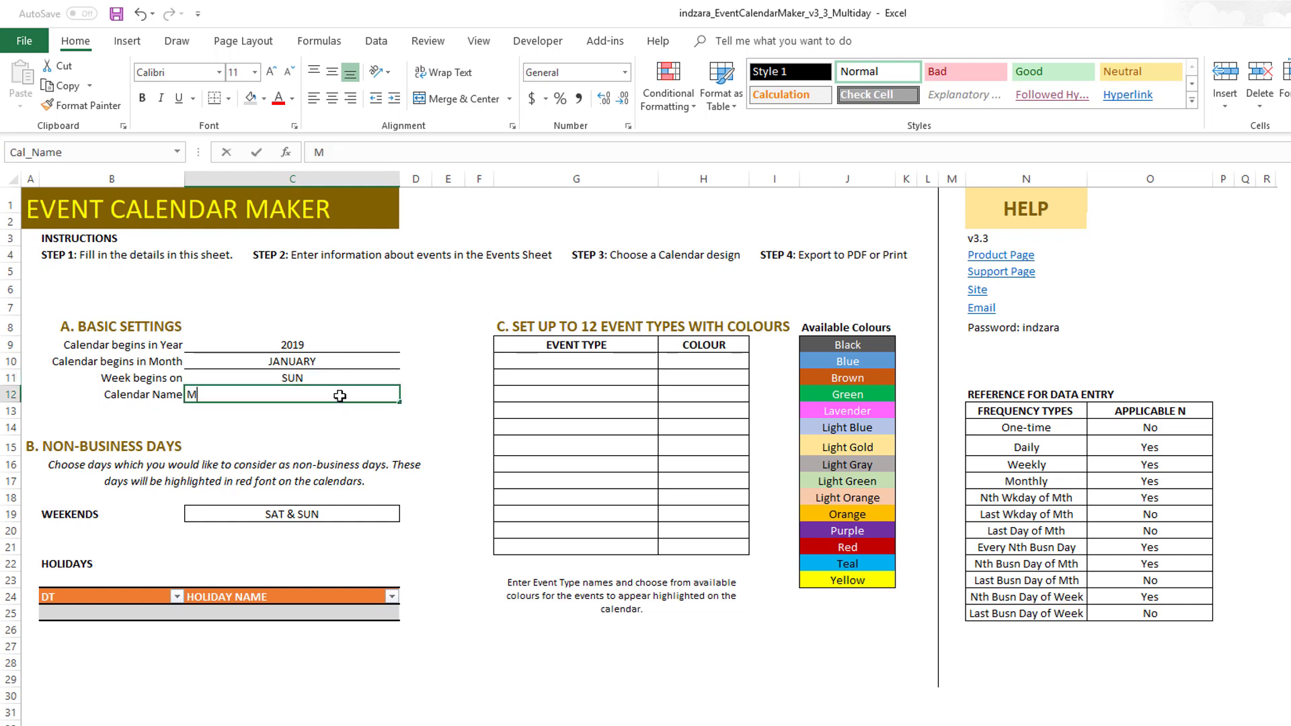
{"action": "type", "text": "y Calendar"}
{"action": "key", "text": "Return"}
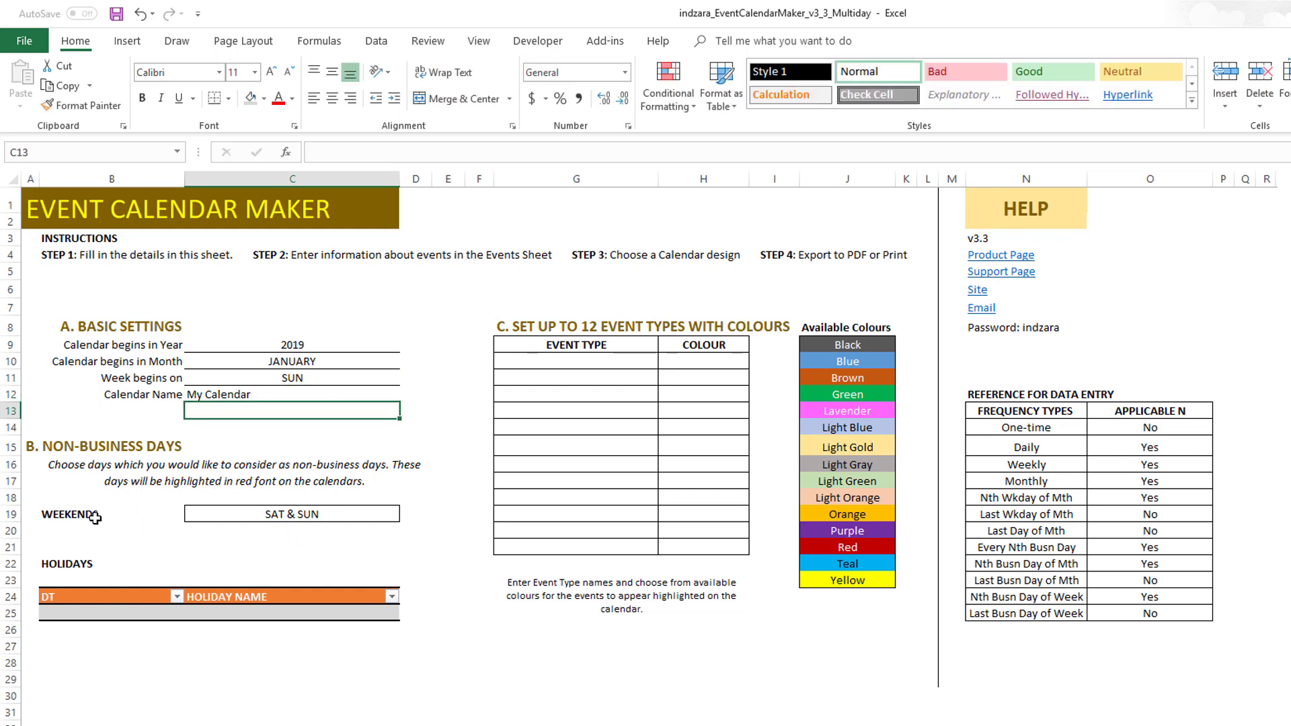
Check the weekend combinations offered under the non-business days settings
{"action": "left_click", "coordinate": [286, 514]}
{"action": "left_click", "coordinate": [407, 514]}
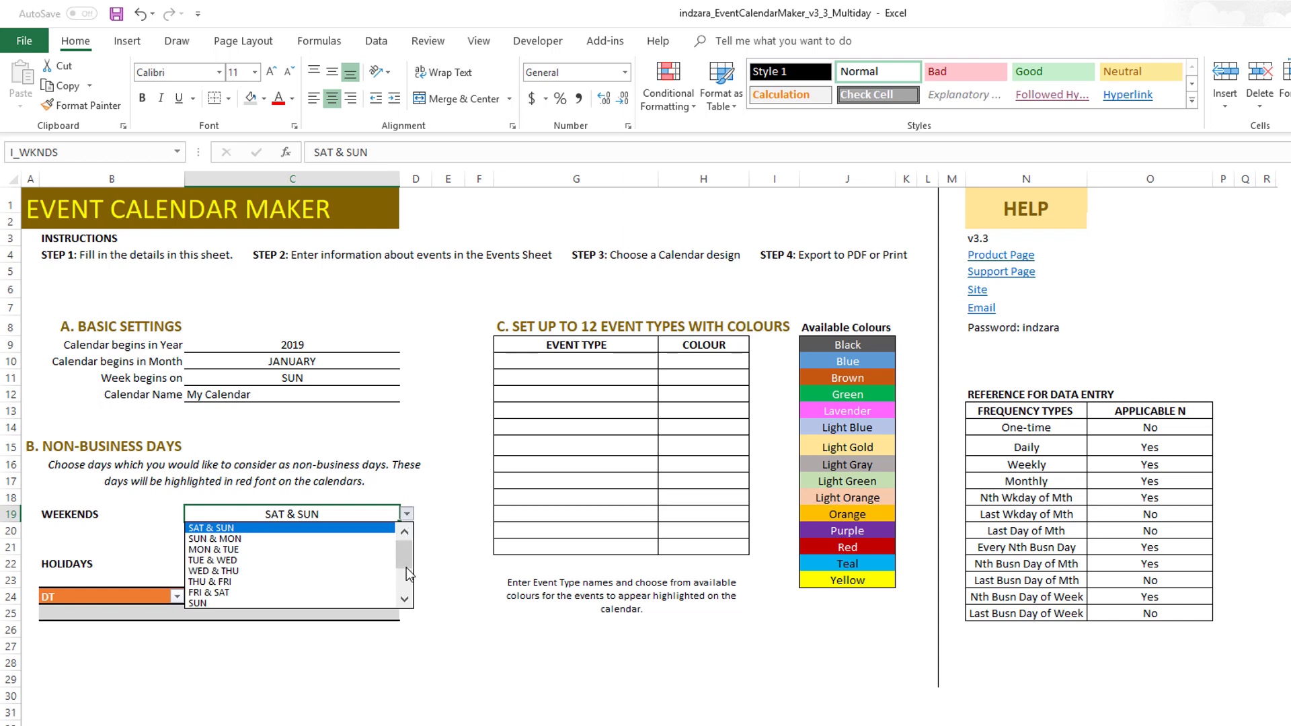
{"action": "key", "text": "Escape"}
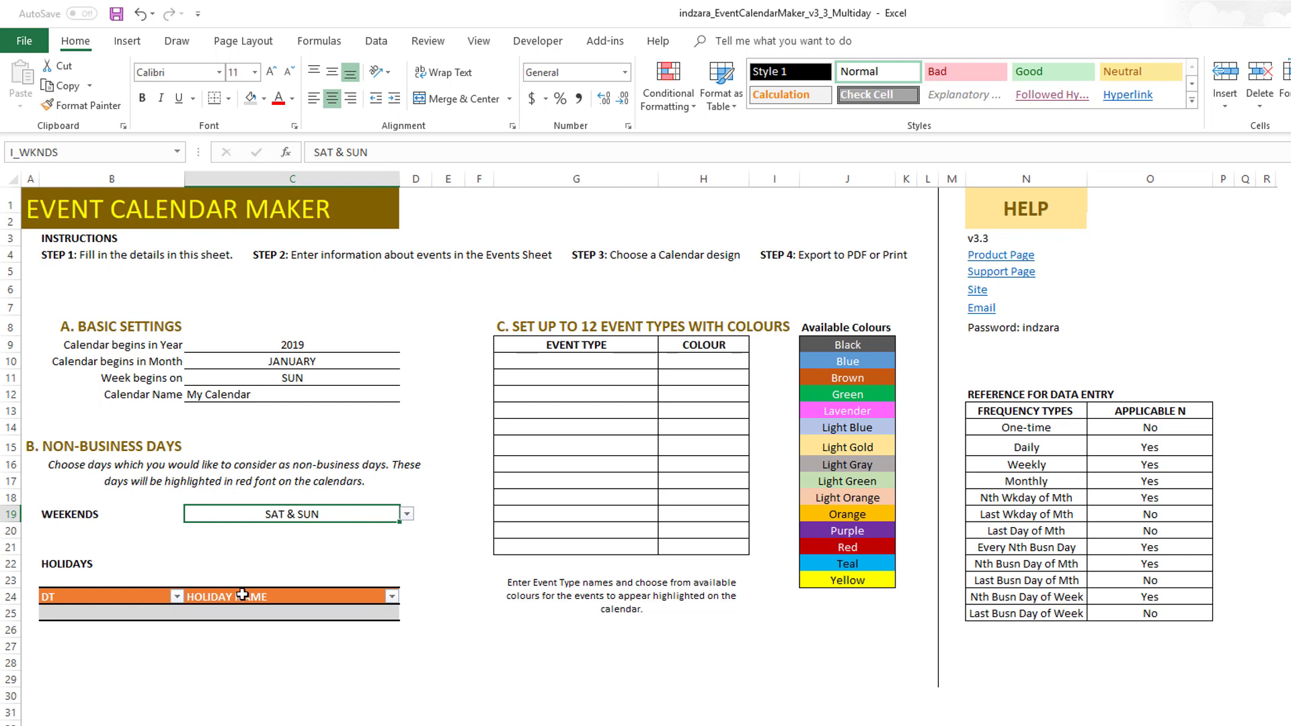
Add "Meetings" as the first event type and give it the colour Blue
{"action": "left_click", "coordinate": [607, 363]}
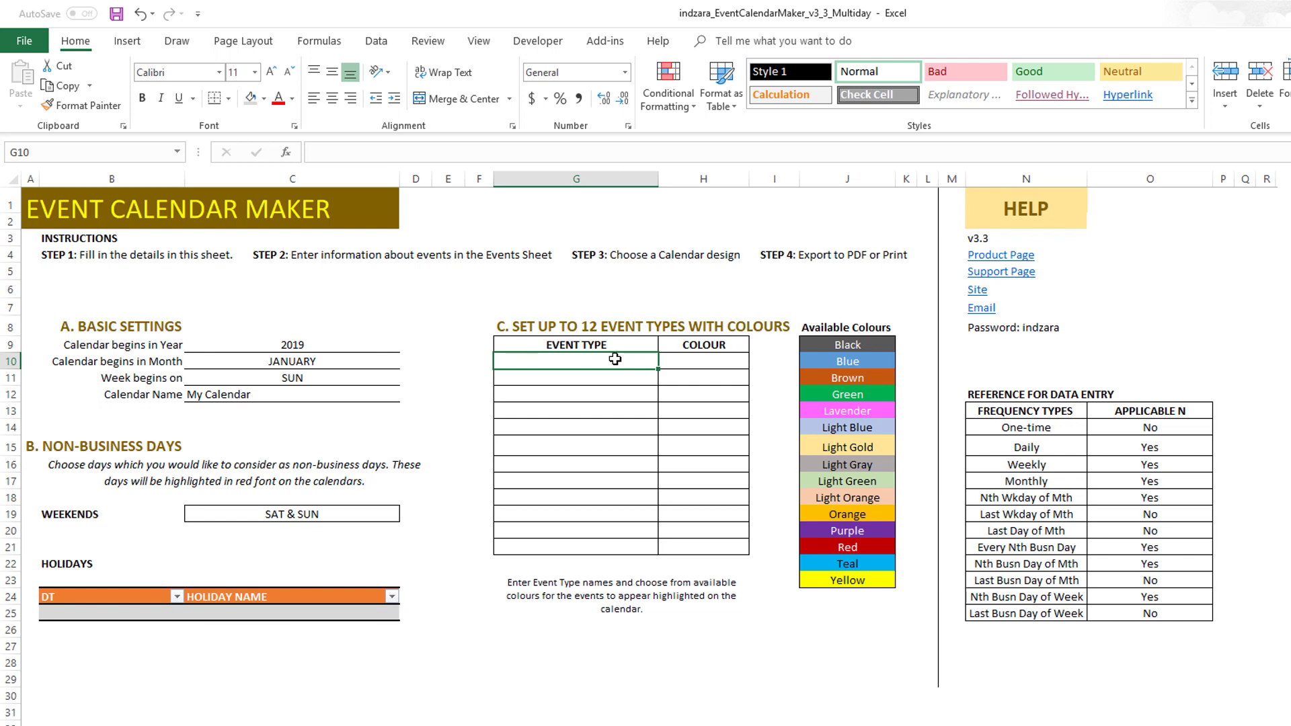
{"action": "type", "text": "Meetings"}
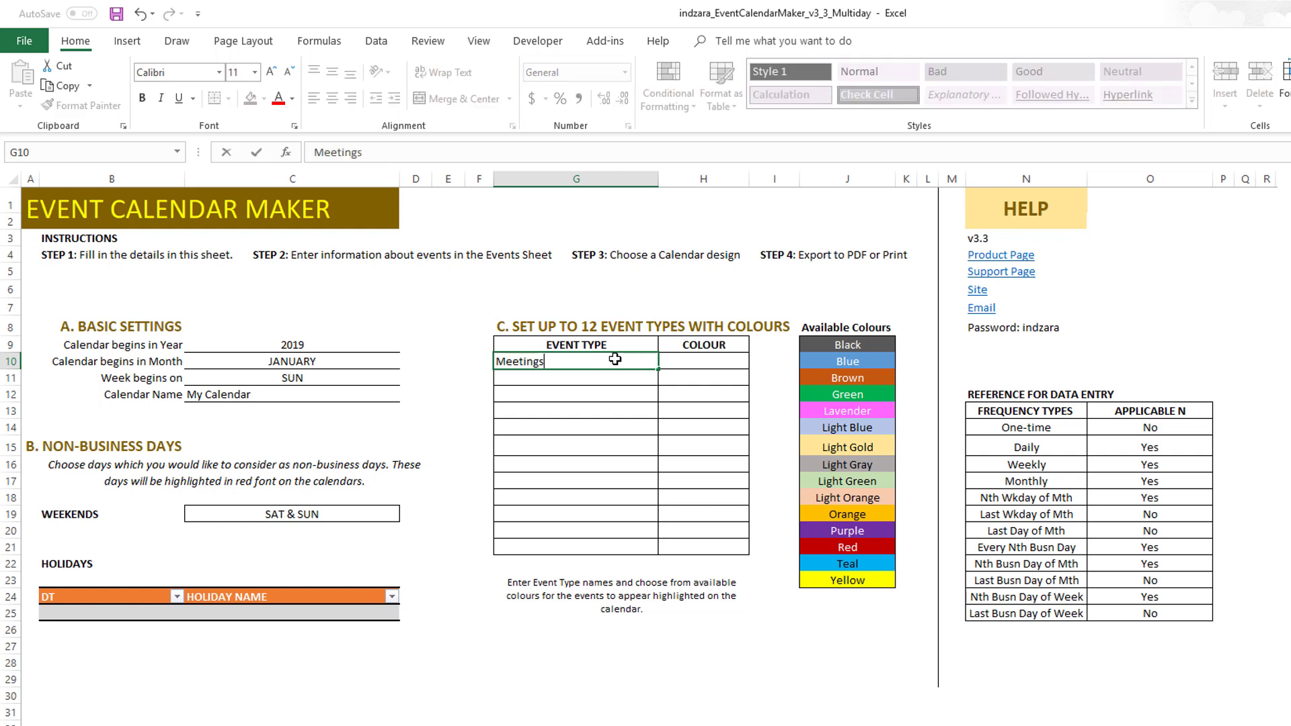
{"action": "key", "text": "Tab"}
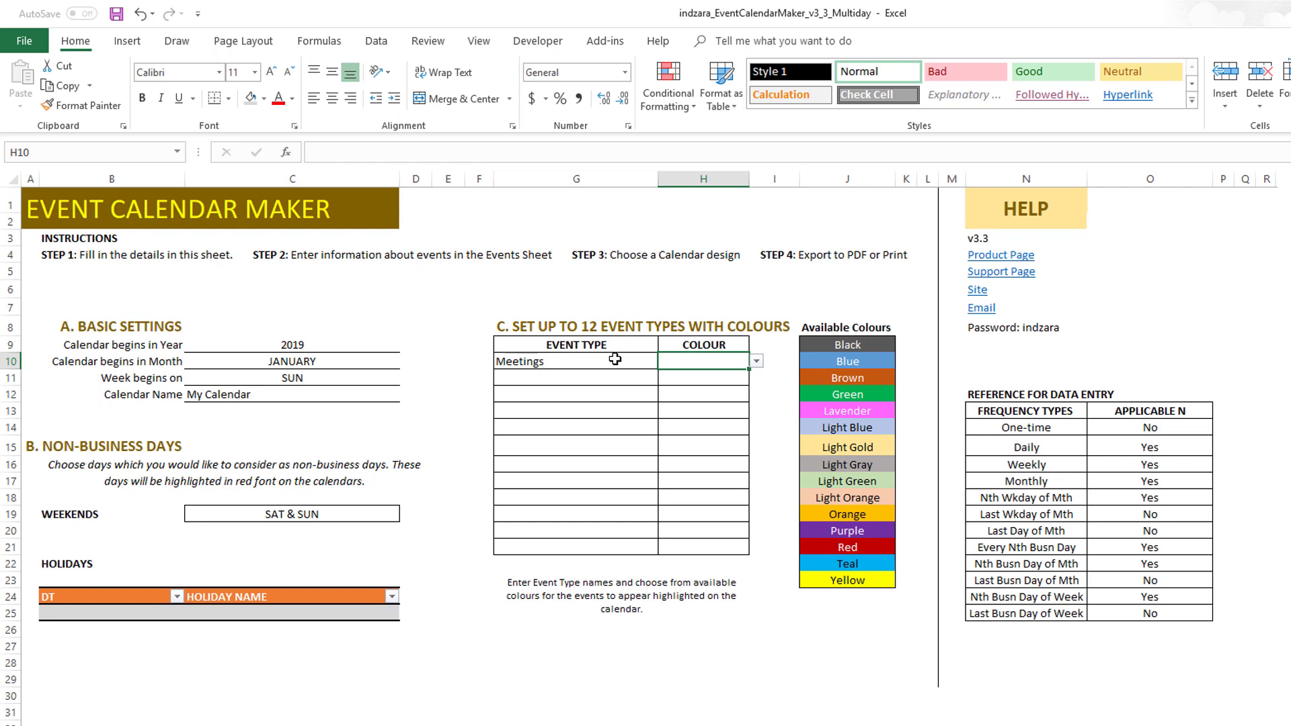
{"action": "left_click", "coordinate": [758, 362]}
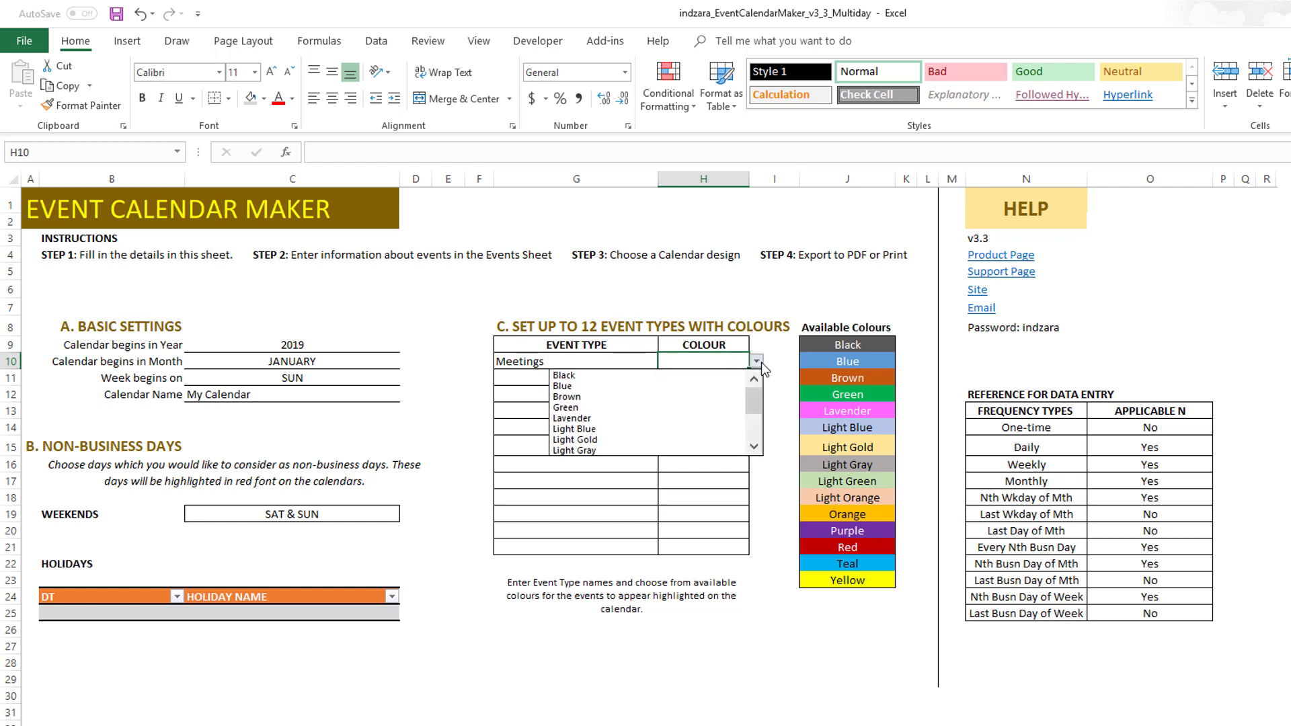
{"action": "left_click", "coordinate": [692, 387]}
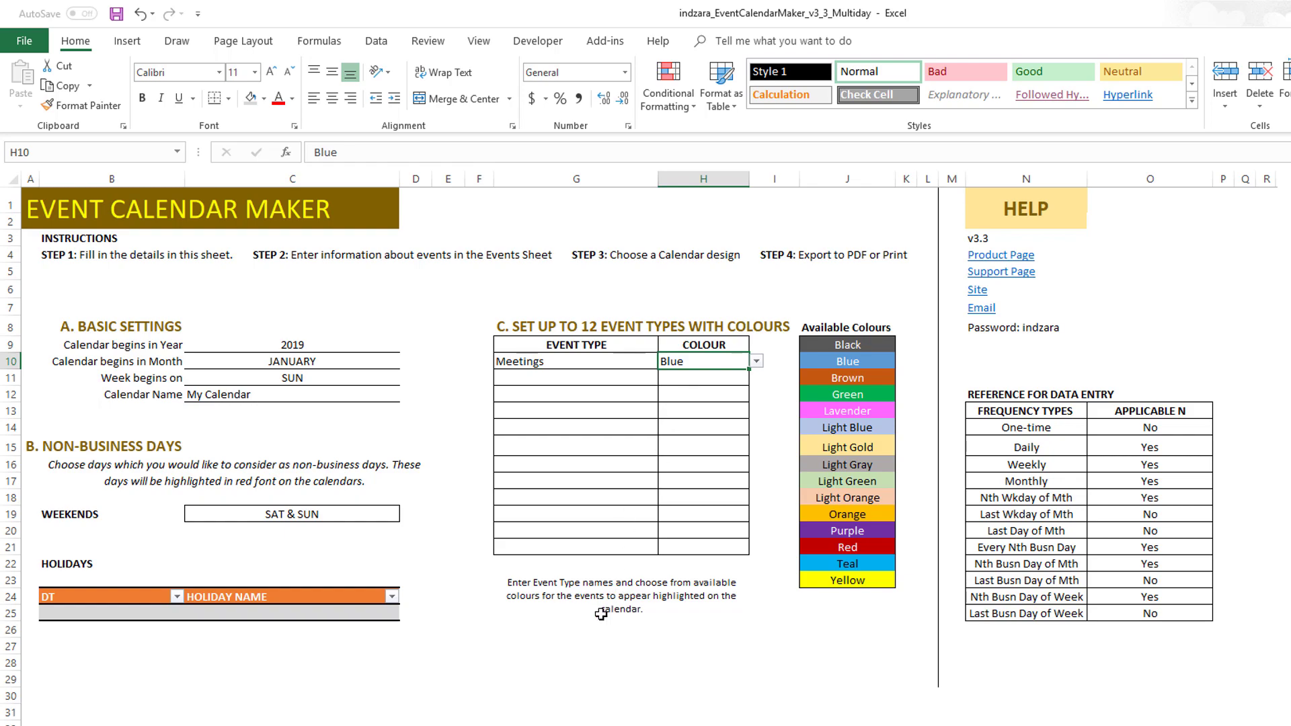
{"action": "left_click", "coordinate": [576, 656]}
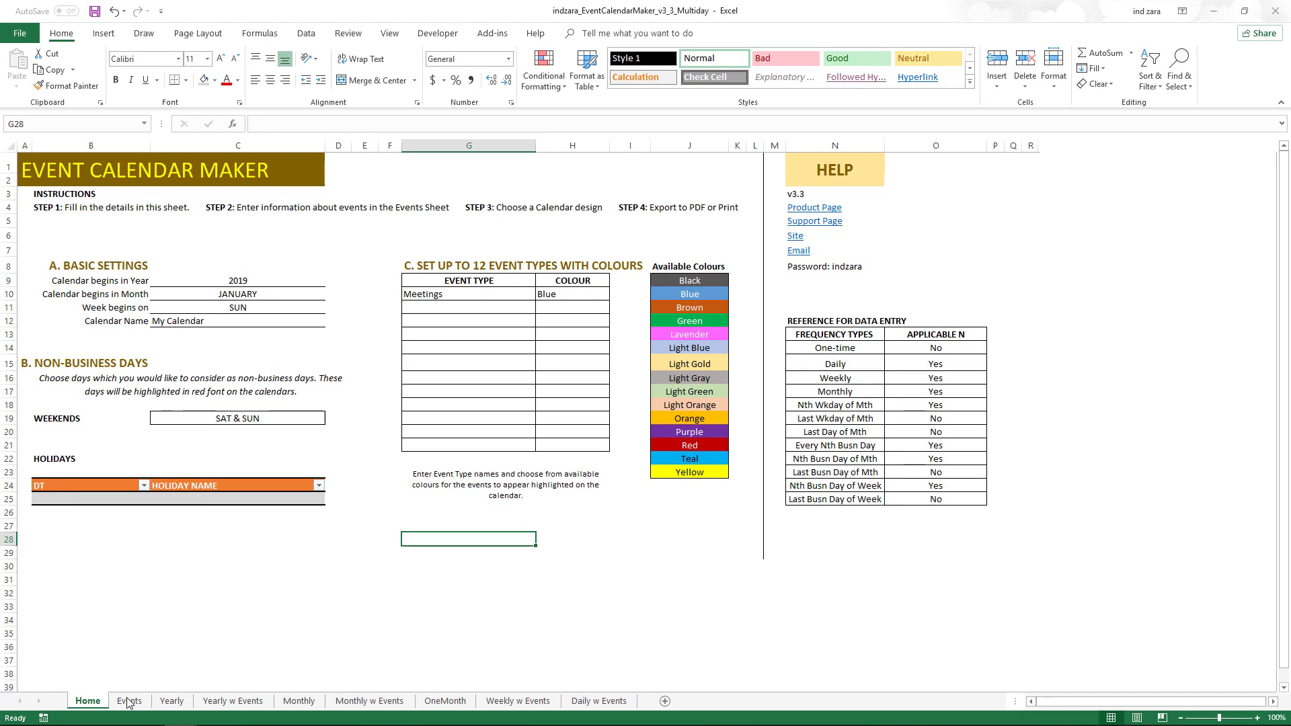
Add an event named "My Event" with event type Meetings in the first row of the Events sheet
{"action": "left_click", "coordinate": [130, 709]}
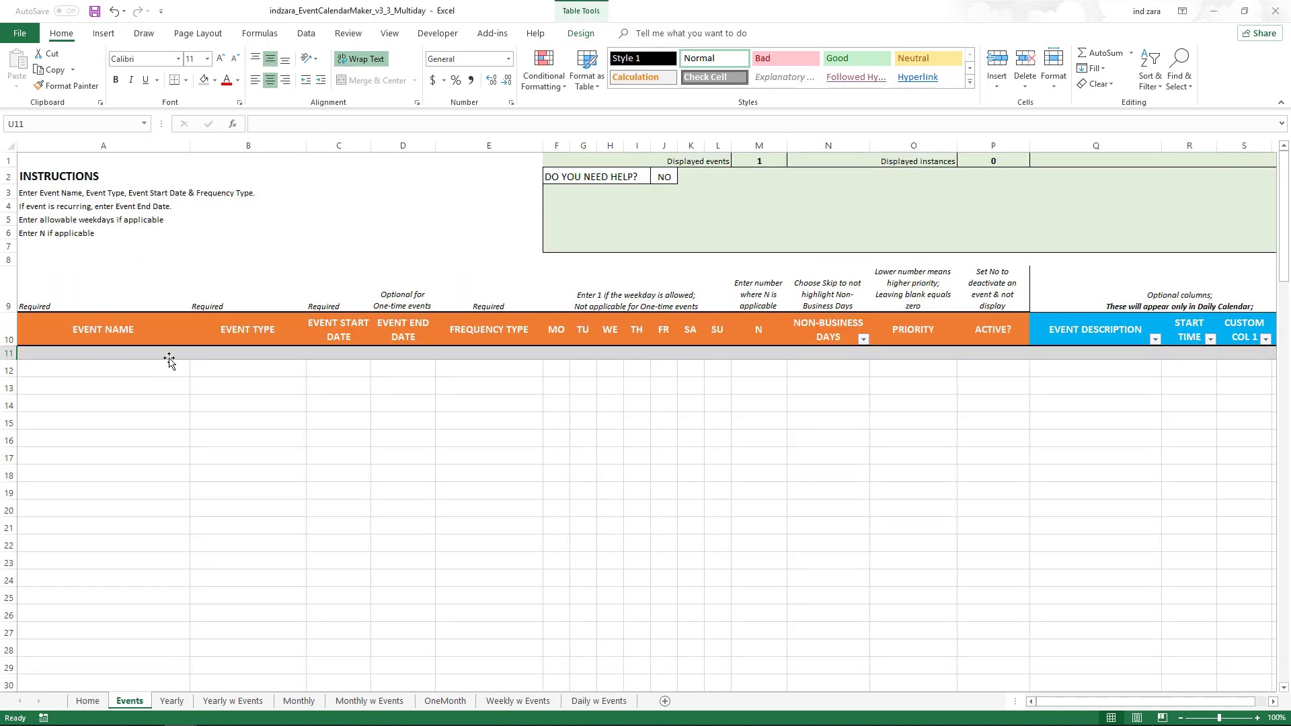
{"action": "left_click", "coordinate": [170, 352]}
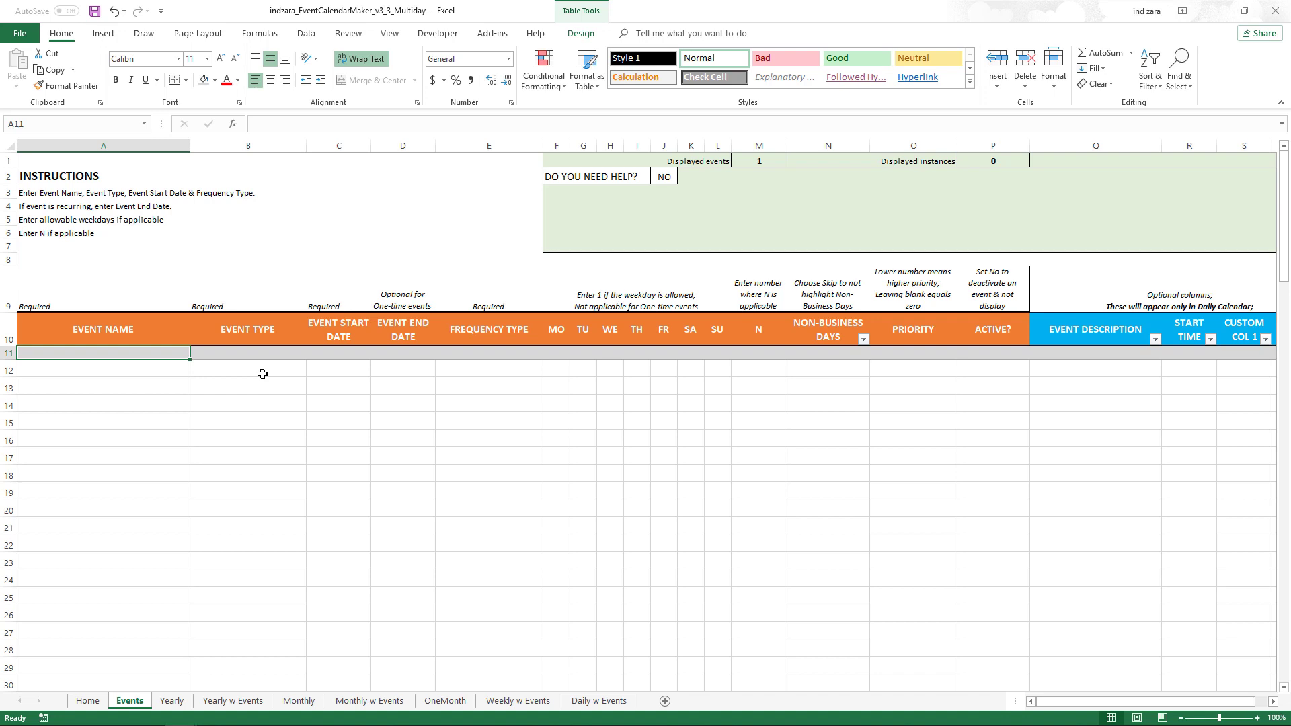
{"action": "type", "text": "My Event"}
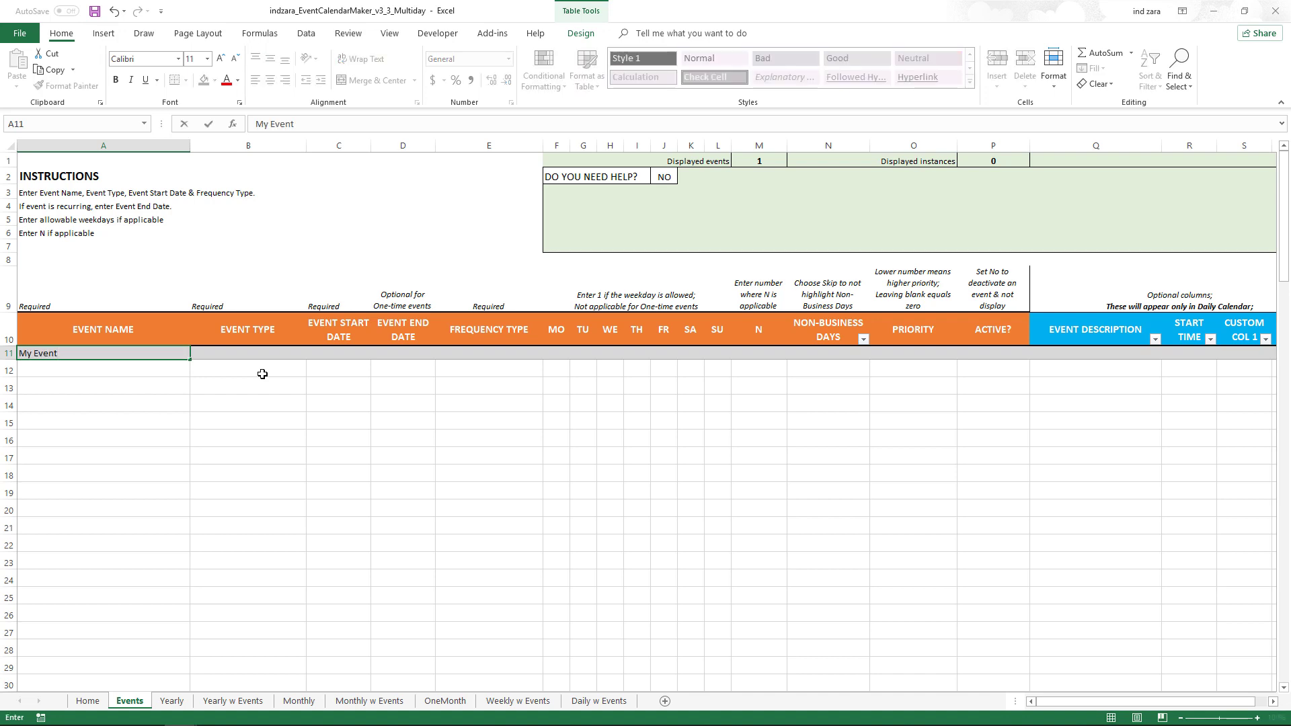
{"action": "key", "text": "Tab"}
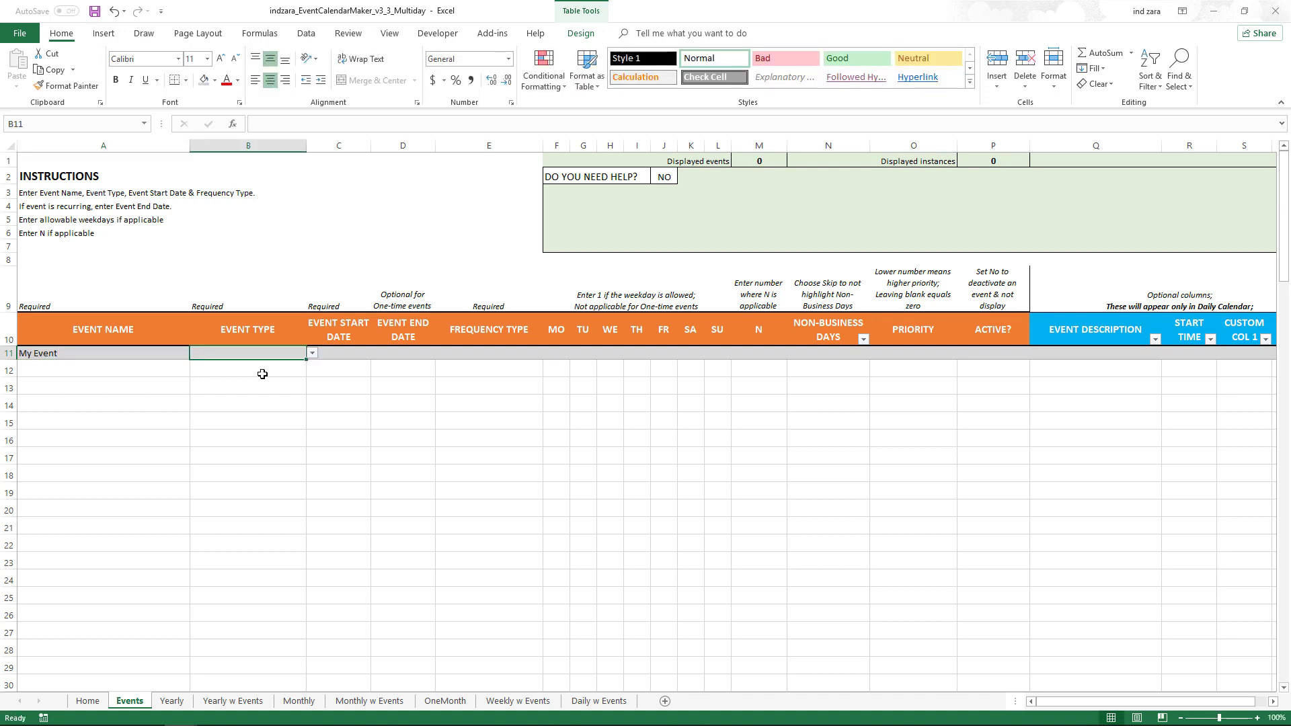
{"action": "left_click", "coordinate": [313, 354]}
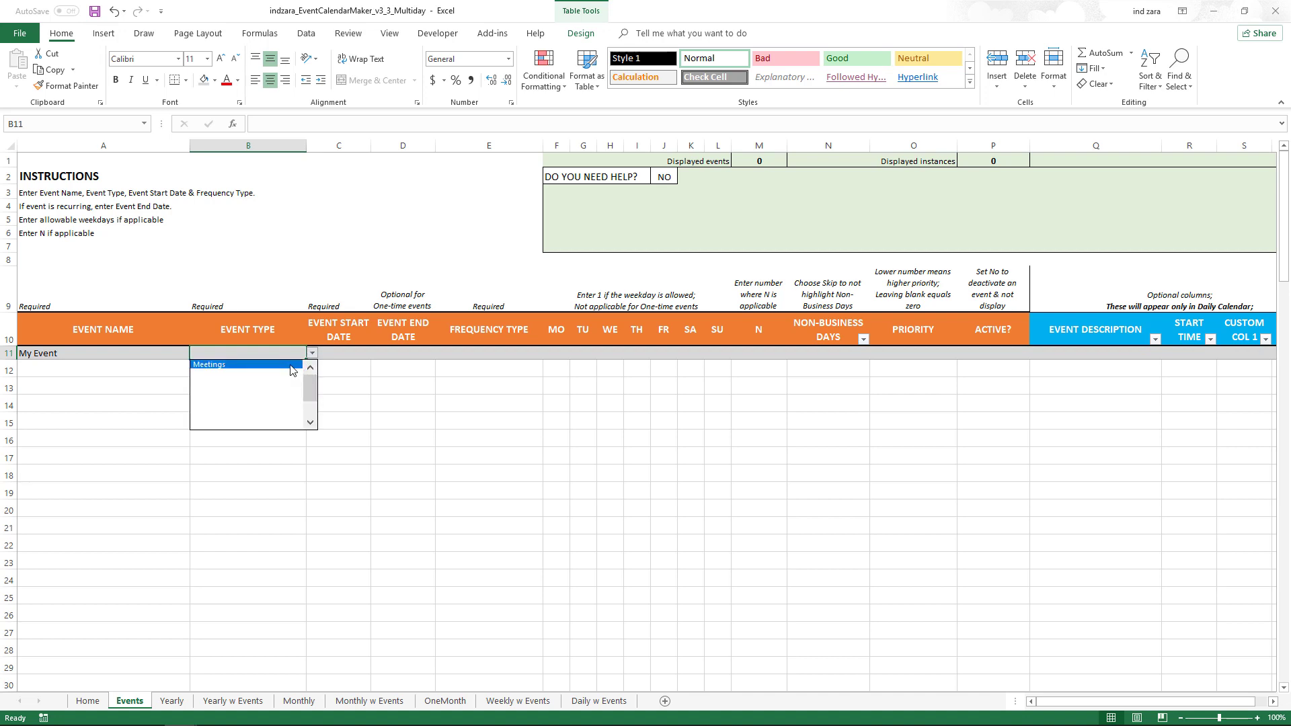
{"action": "left_click", "coordinate": [291, 369]}
Set the start date of My Event to 1/5/2019 and its frequency type to One-time
{"action": "left_click", "coordinate": [330, 357]}
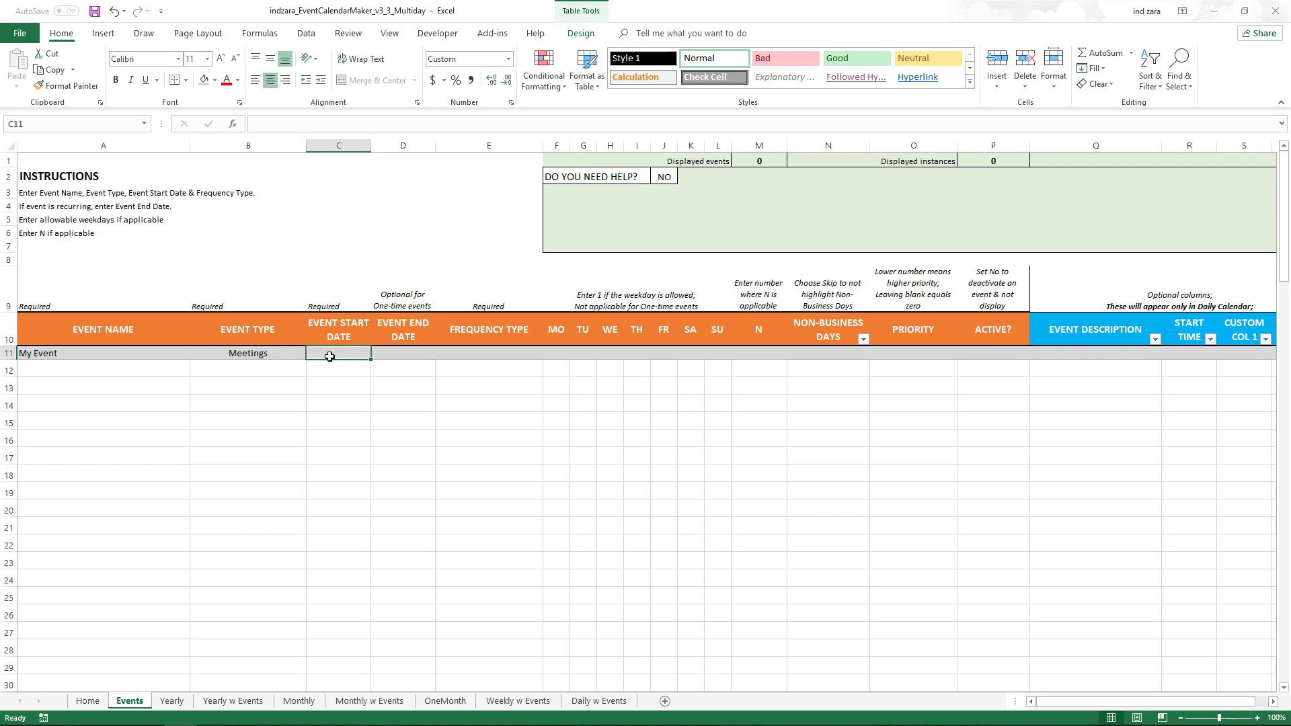
{"action": "type", "text": "1/"}
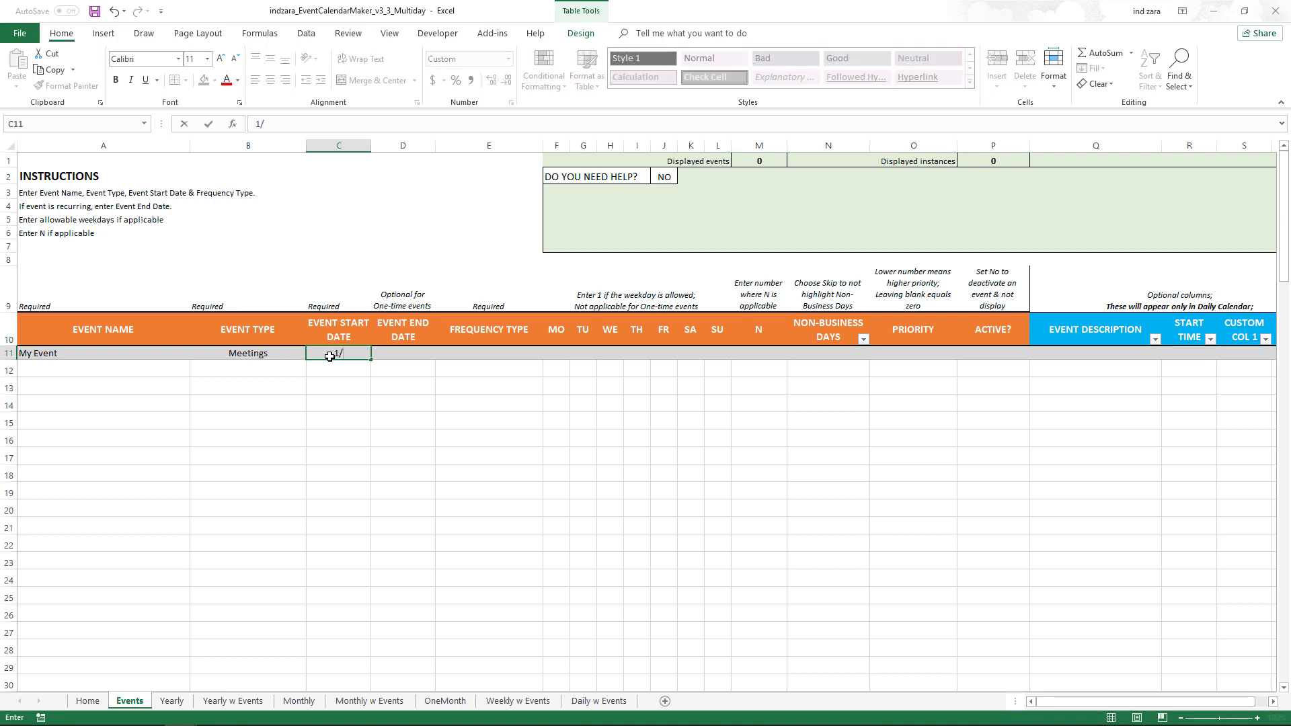
{"action": "type", "text": "5/2019"}
{"action": "key", "text": "Return"}
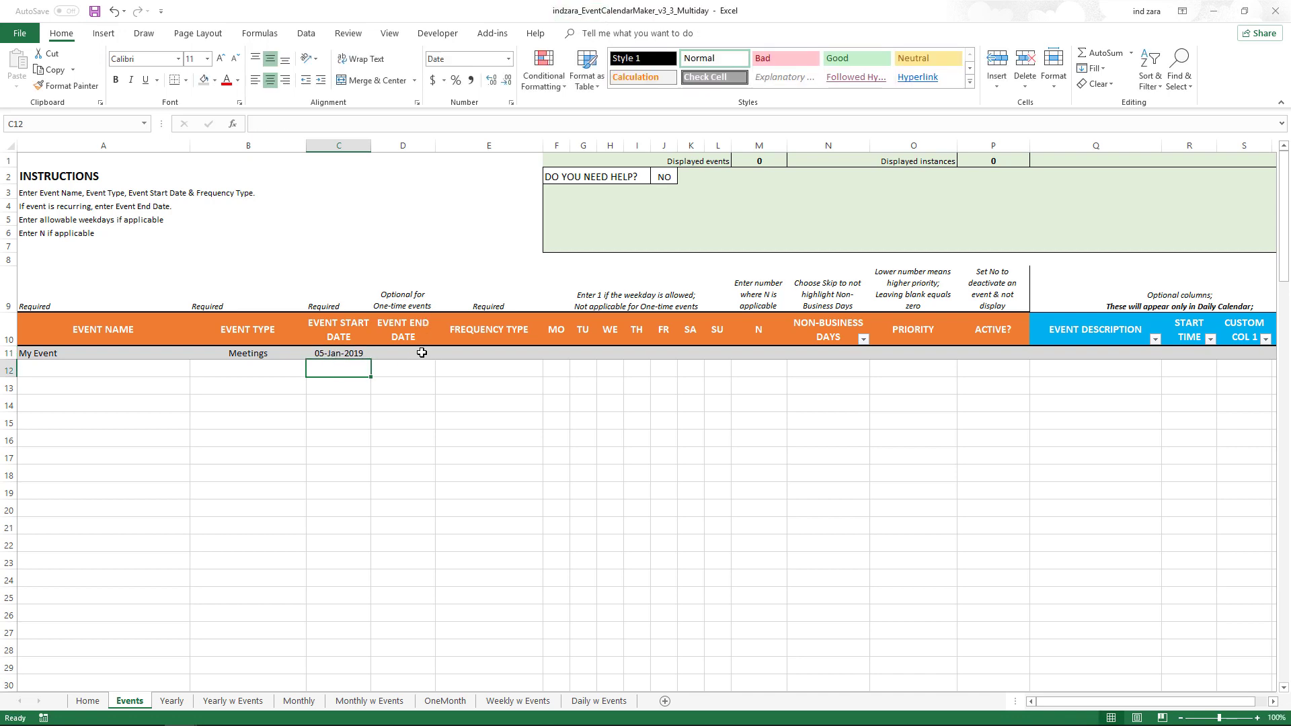
{"action": "left_click", "coordinate": [517, 352]}
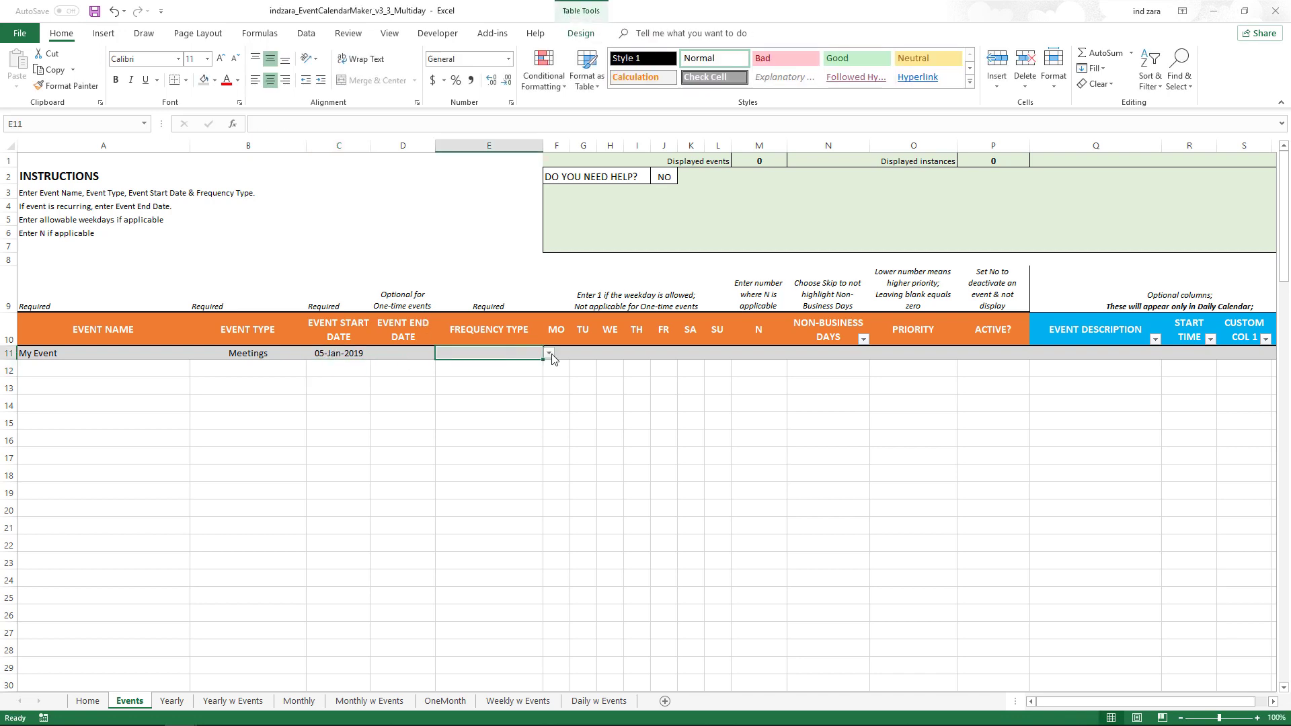
{"action": "left_click", "coordinate": [549, 353]}
{"action": "left_click", "coordinate": [531, 364]}
Review the Yearly calendar down to its event type legend and the Yearly w Events design for the new event
{"action": "left_click", "coordinate": [173, 701]}
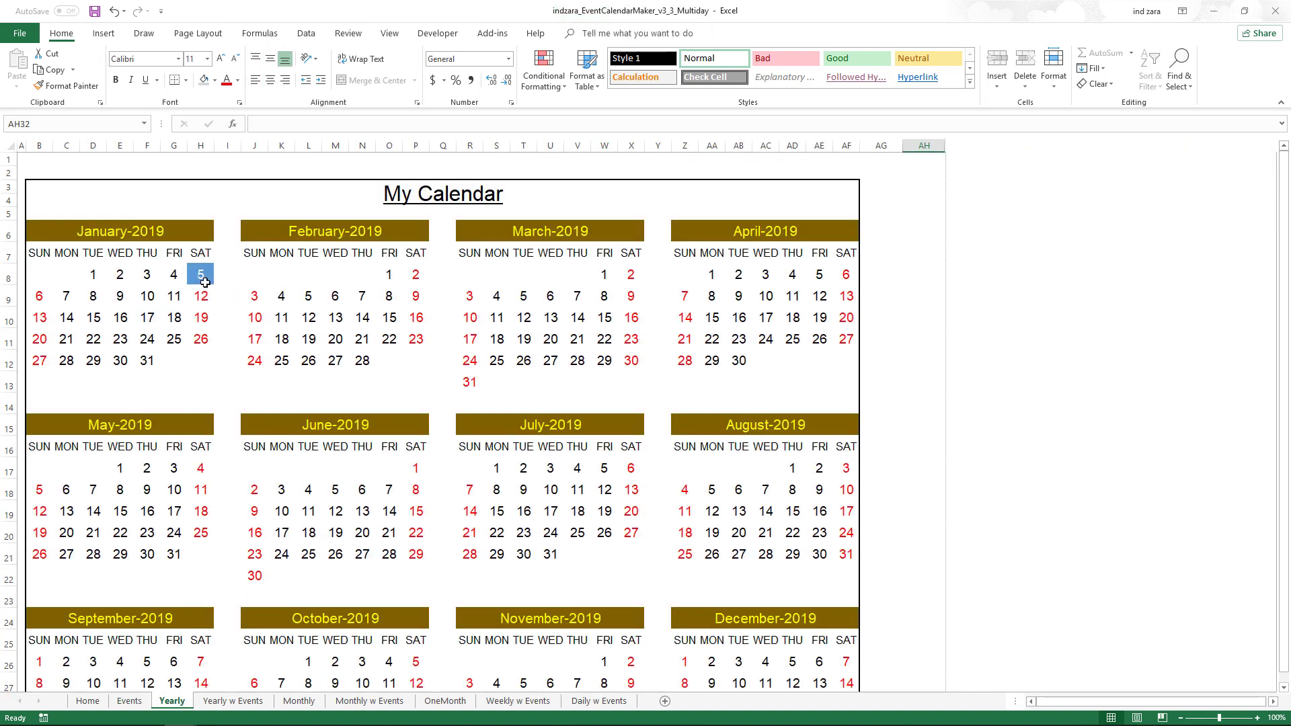
{"action": "scroll", "coordinate": [195, 431], "scroll_direction": "down", "scroll_amount": 4}
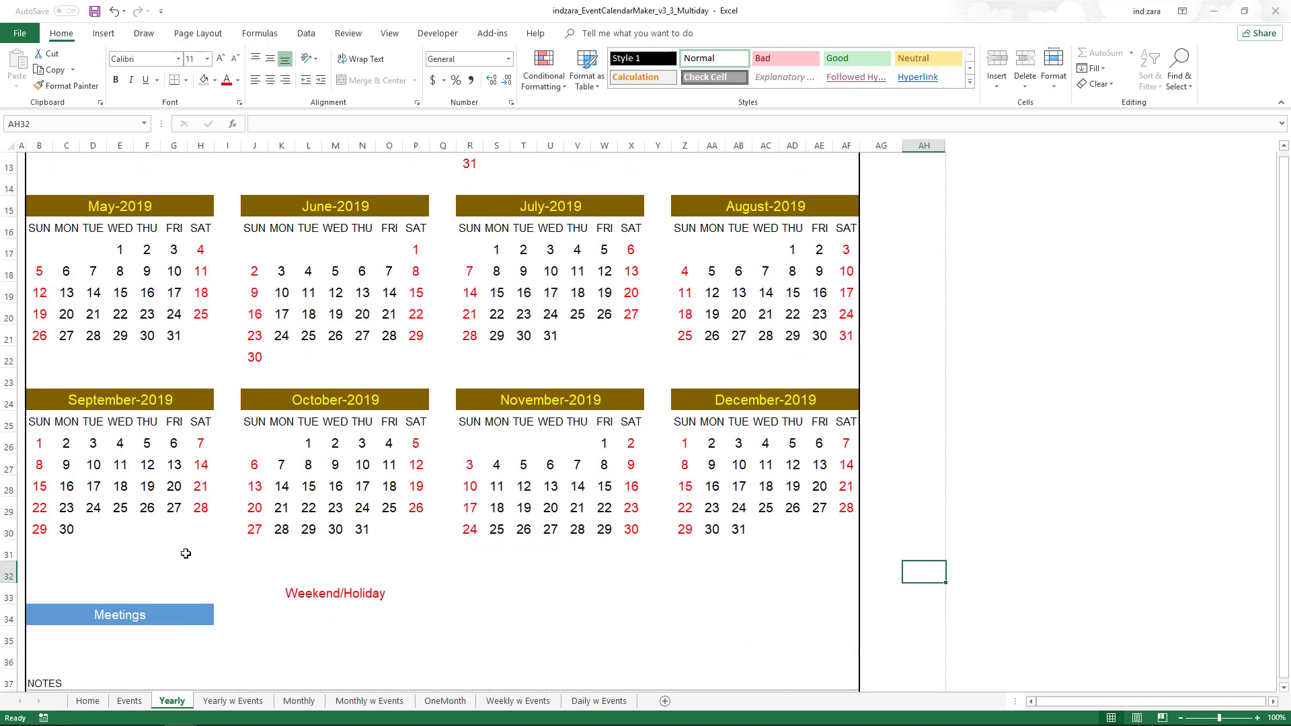
{"action": "scroll", "coordinate": [185, 554], "scroll_direction": "up", "scroll_amount": 4}
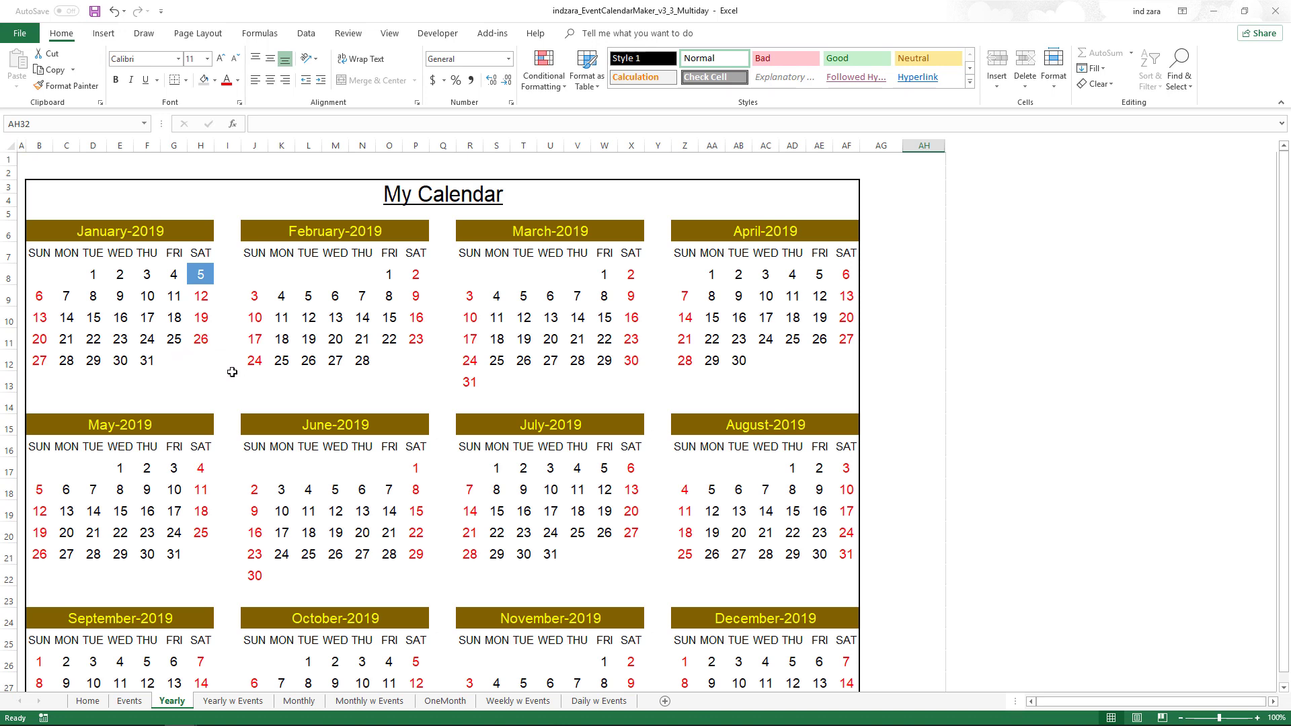
{"action": "left_click", "coordinate": [233, 702]}
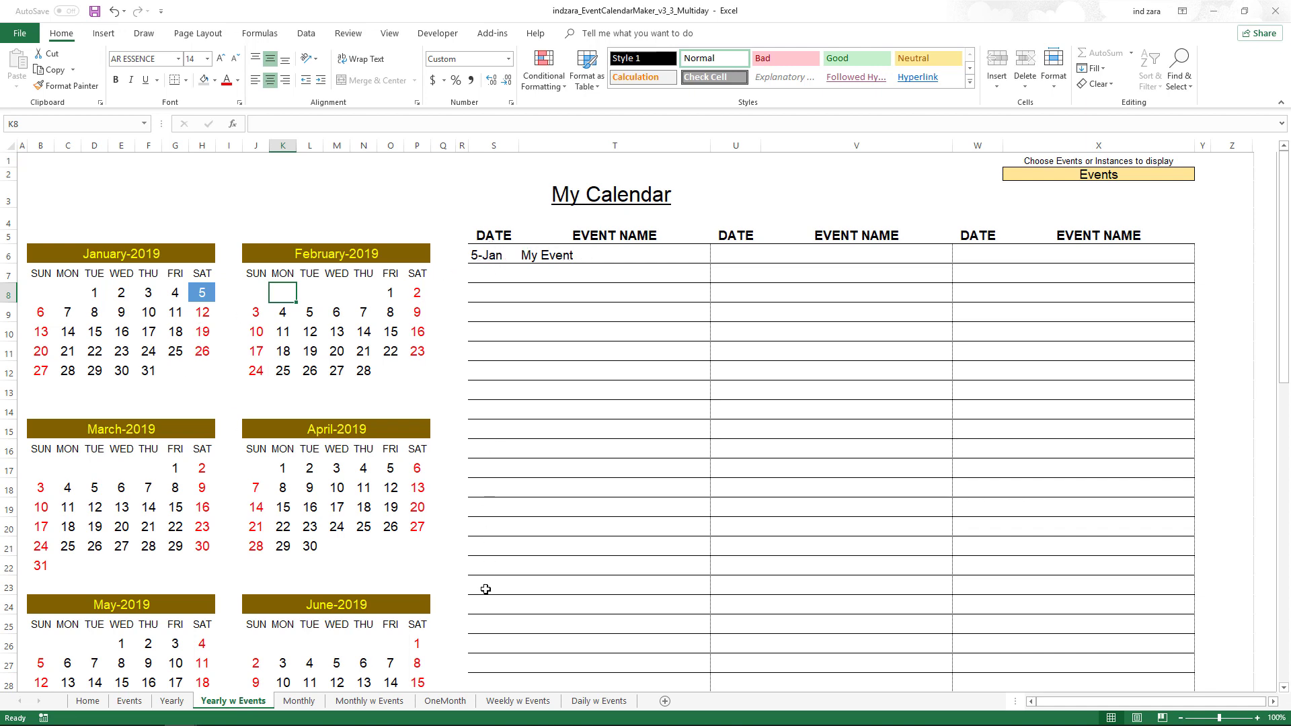
Review the new event in the Monthly and Monthly w Events calendar designs
{"action": "left_click", "coordinate": [315, 703]}
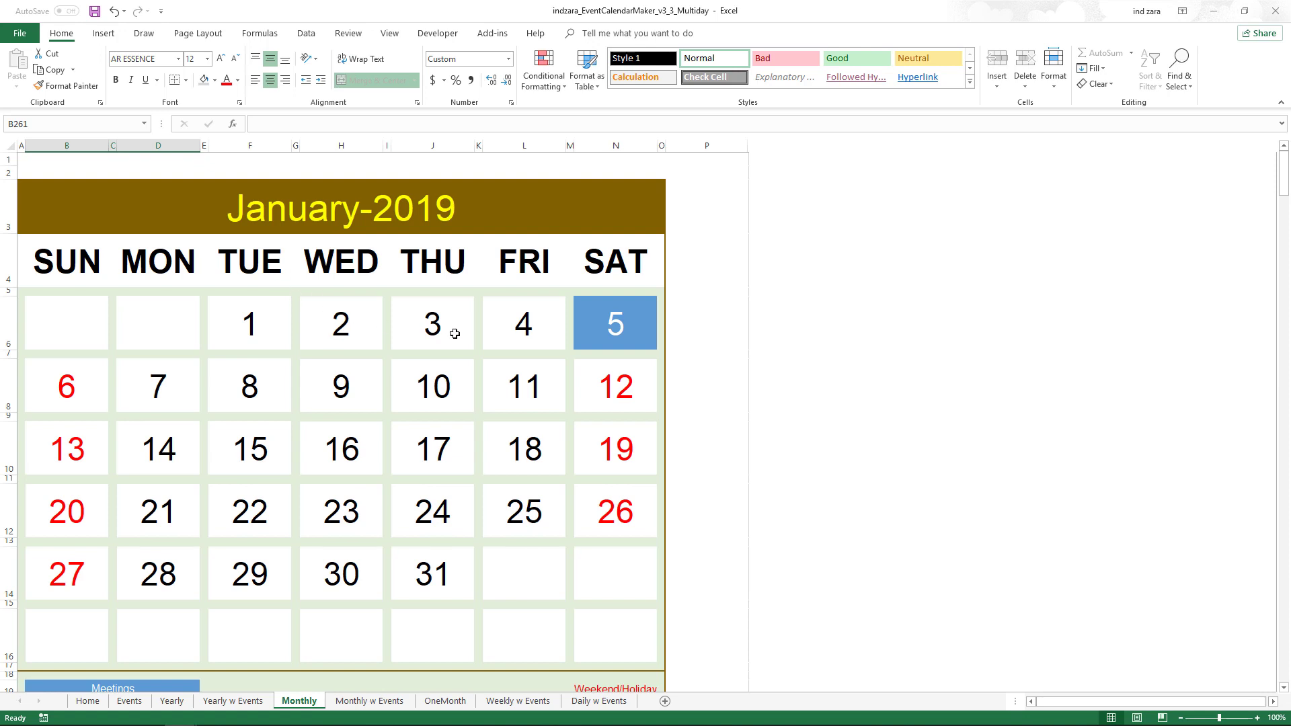
{"action": "scroll", "coordinate": [602, 337], "scroll_direction": "down", "scroll_amount": 8}
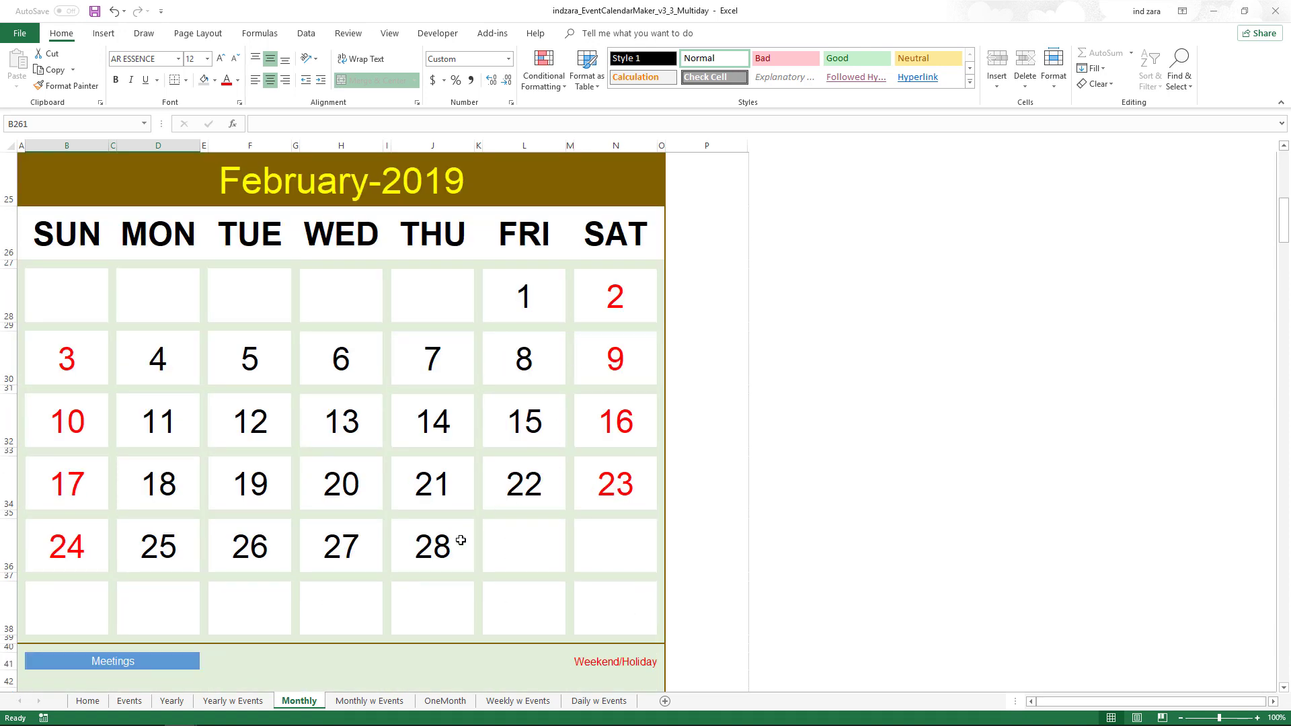
{"action": "left_click", "coordinate": [393, 701]}
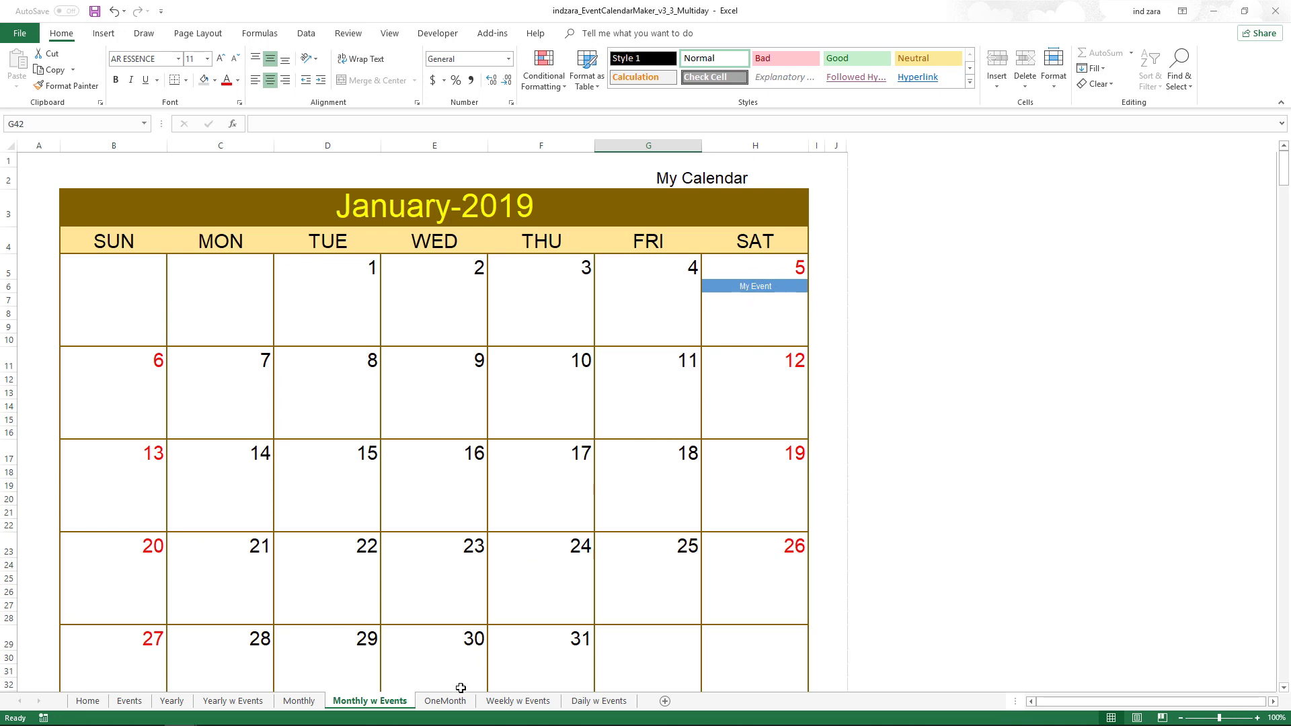
Set the year of the OneMonth calendar to 2019 and check My Event in the January 5 cell
{"action": "left_click", "coordinate": [445, 702]}
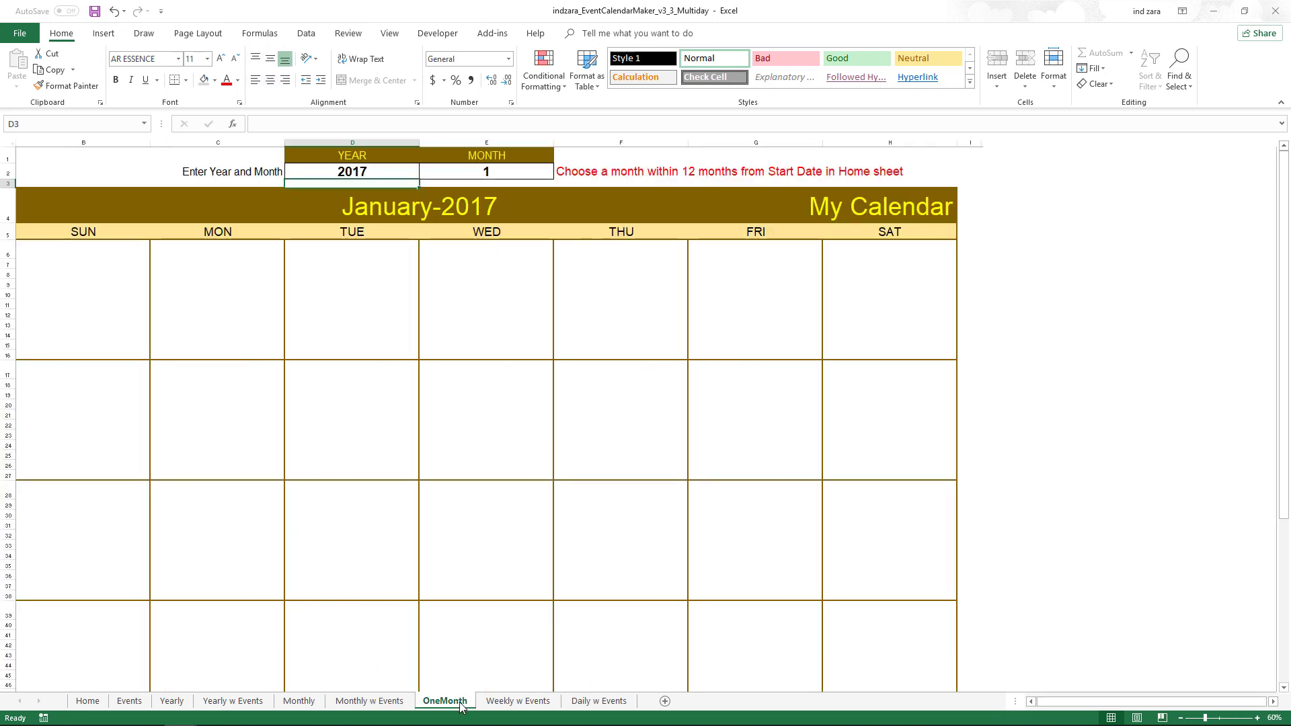
{"action": "left_click", "coordinate": [392, 173]}
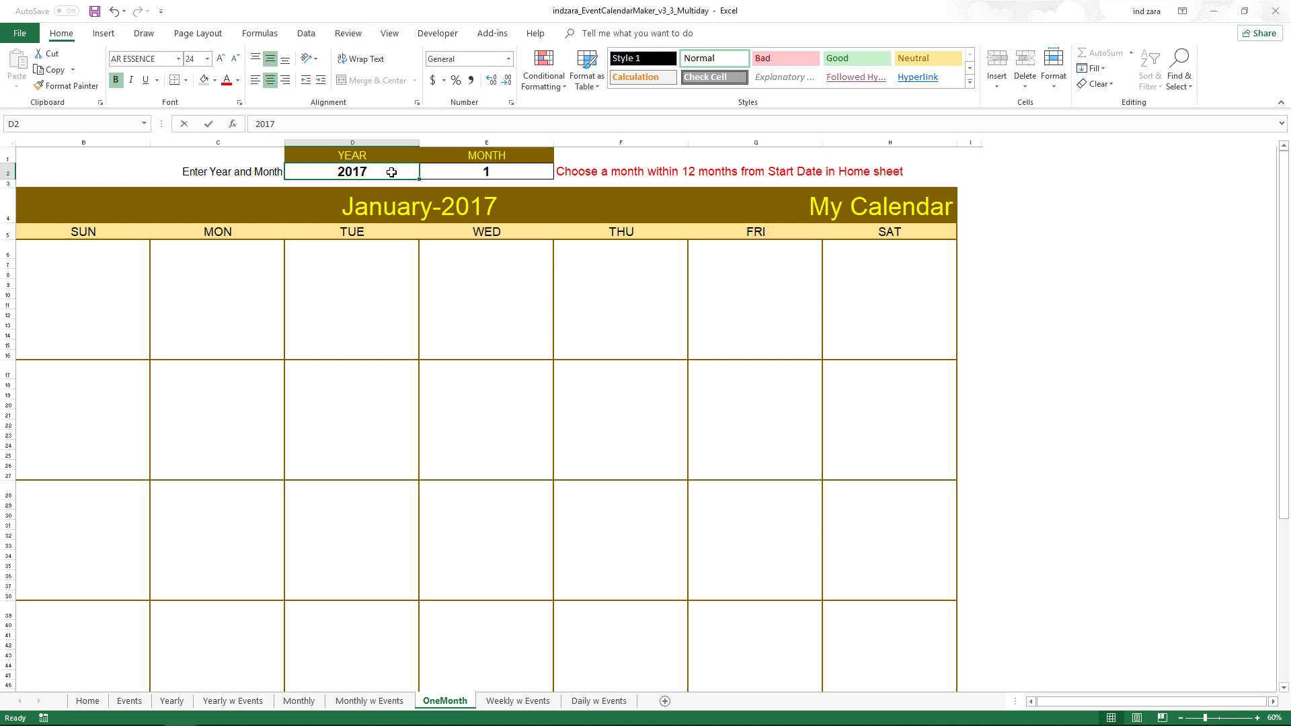
{"action": "type", "text": "2019"}
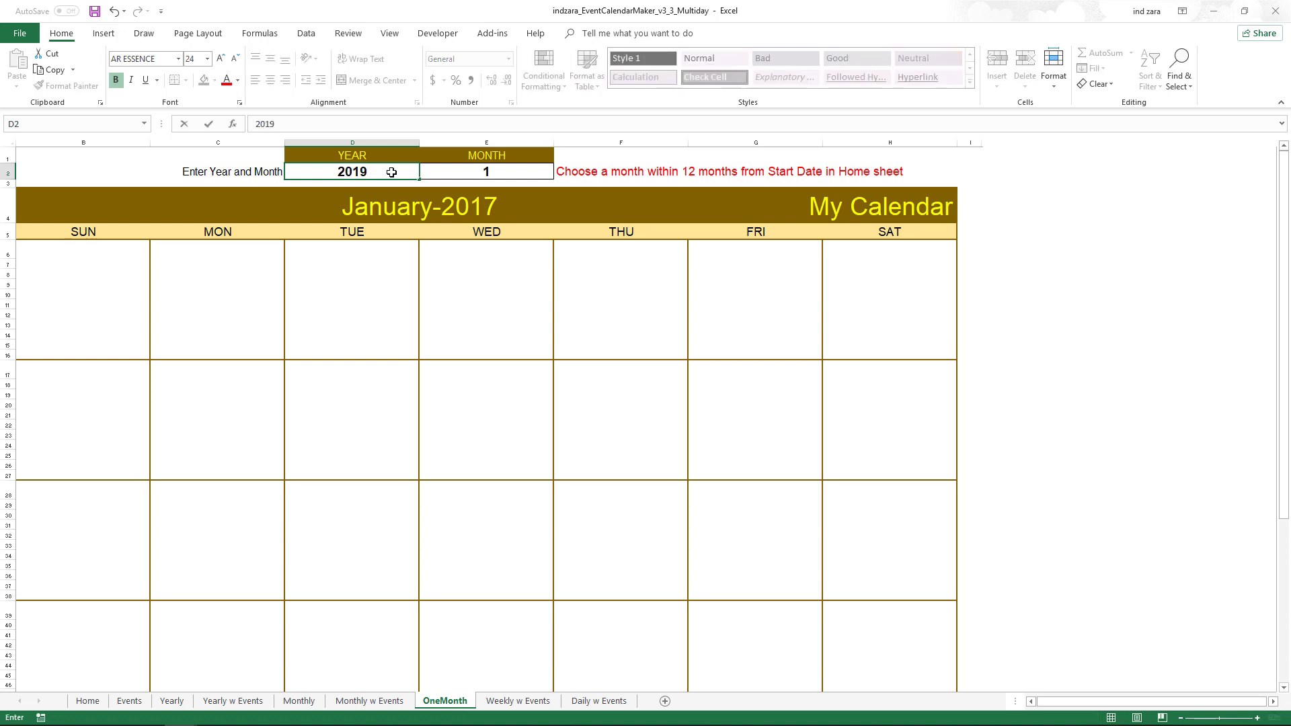
{"action": "key", "text": "Tab"}
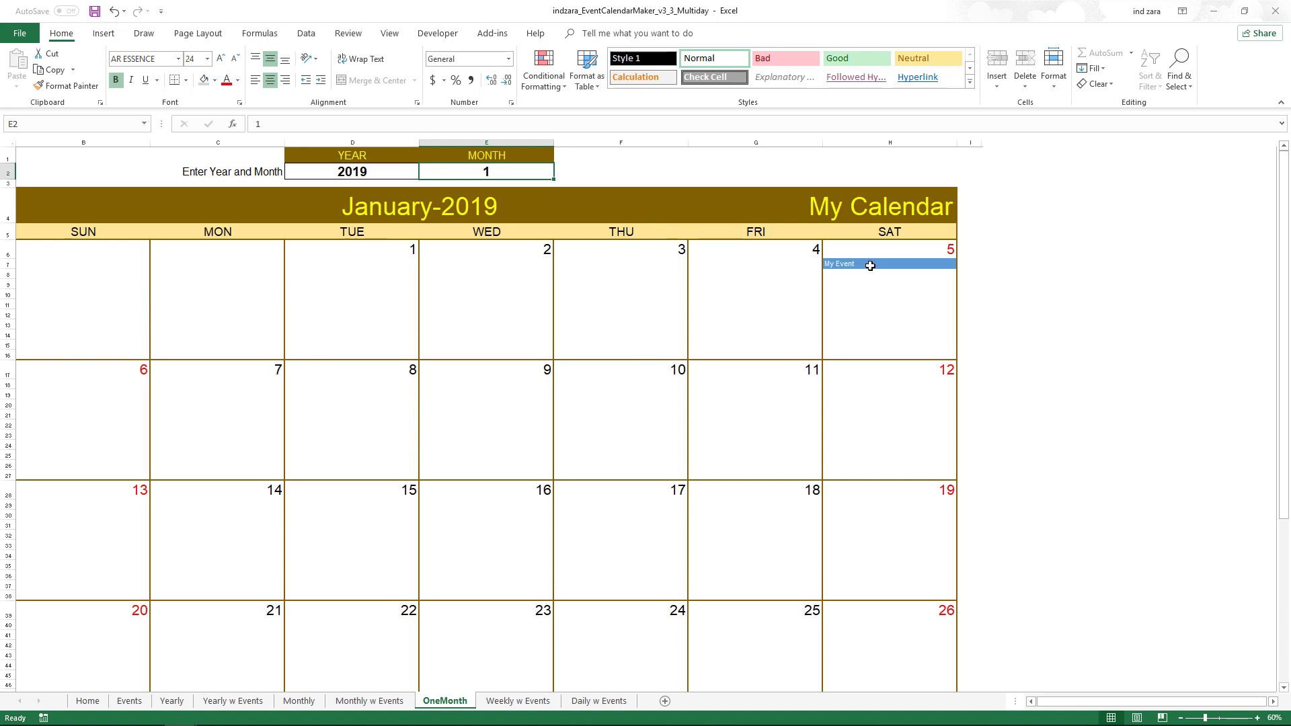
{"action": "left_click_drag", "start_coordinate": [868, 264], "coordinate": [865, 354]}
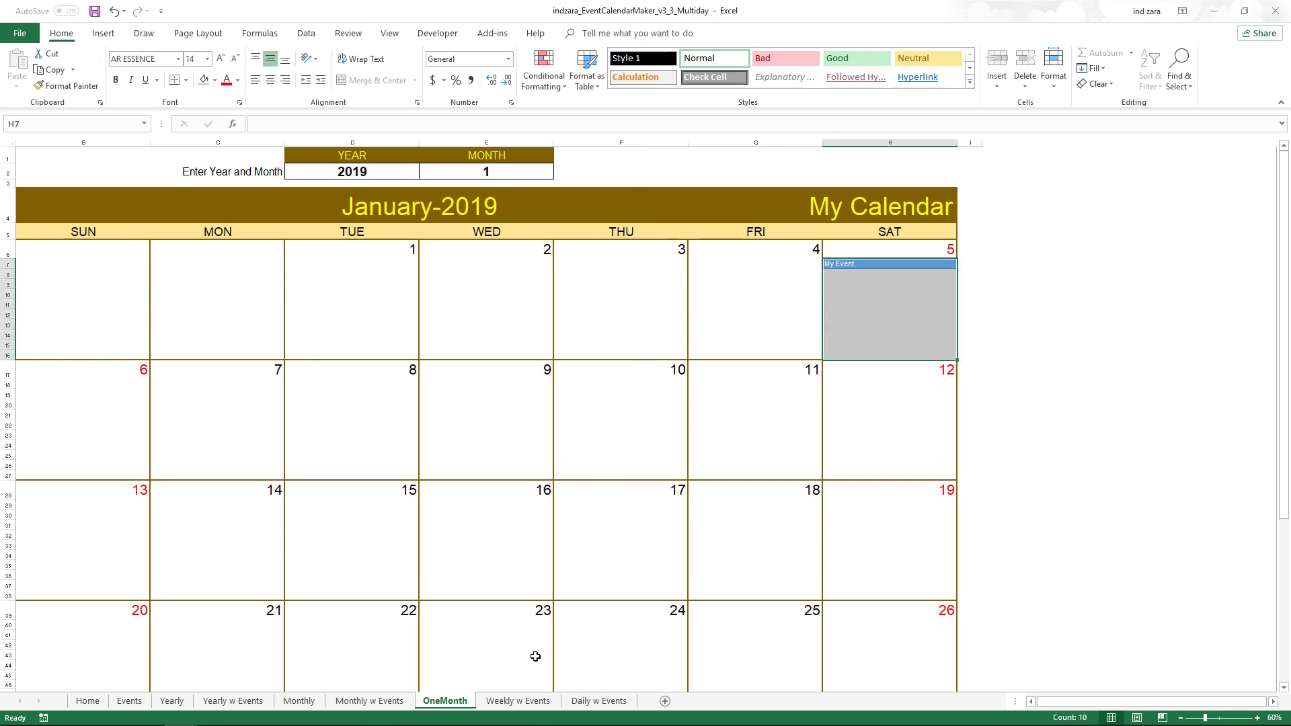
Set the week start date of the Weekly w Events calendar to 1/1/2019
{"action": "left_click", "coordinate": [518, 701]}
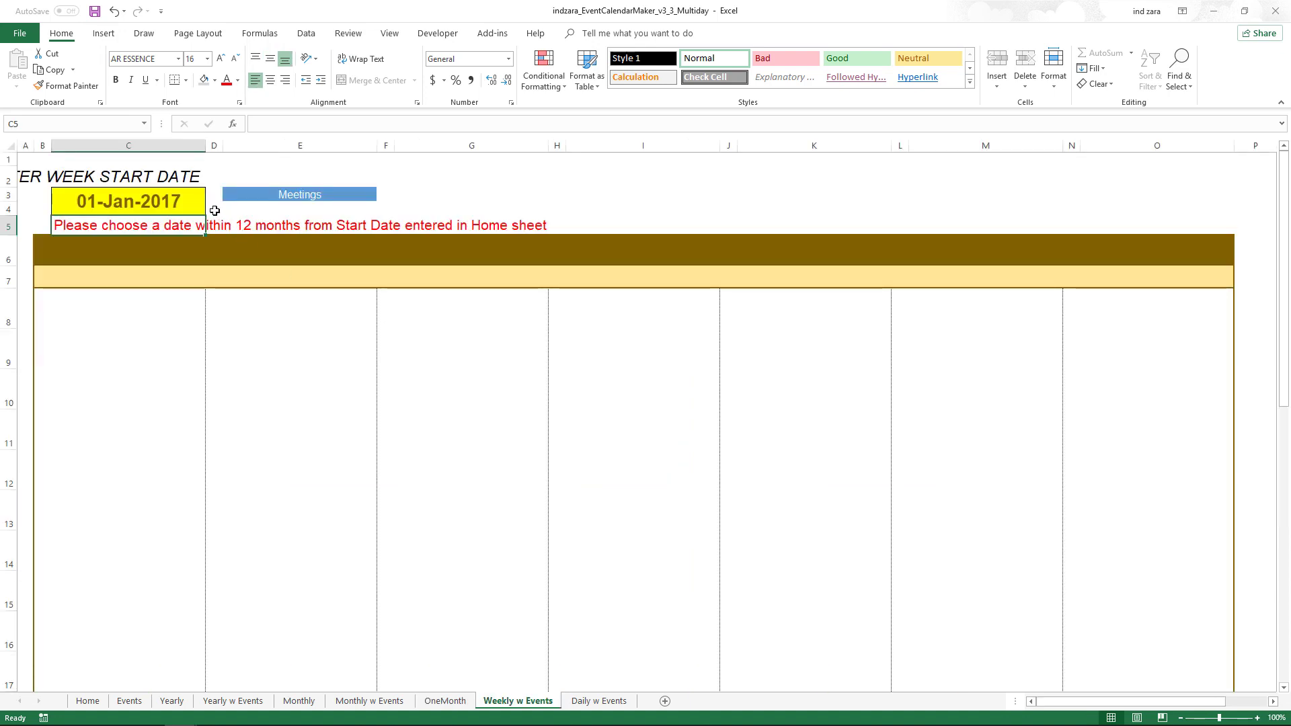
{"action": "left_click", "coordinate": [199, 208]}
{"action": "type", "text": "1/"}
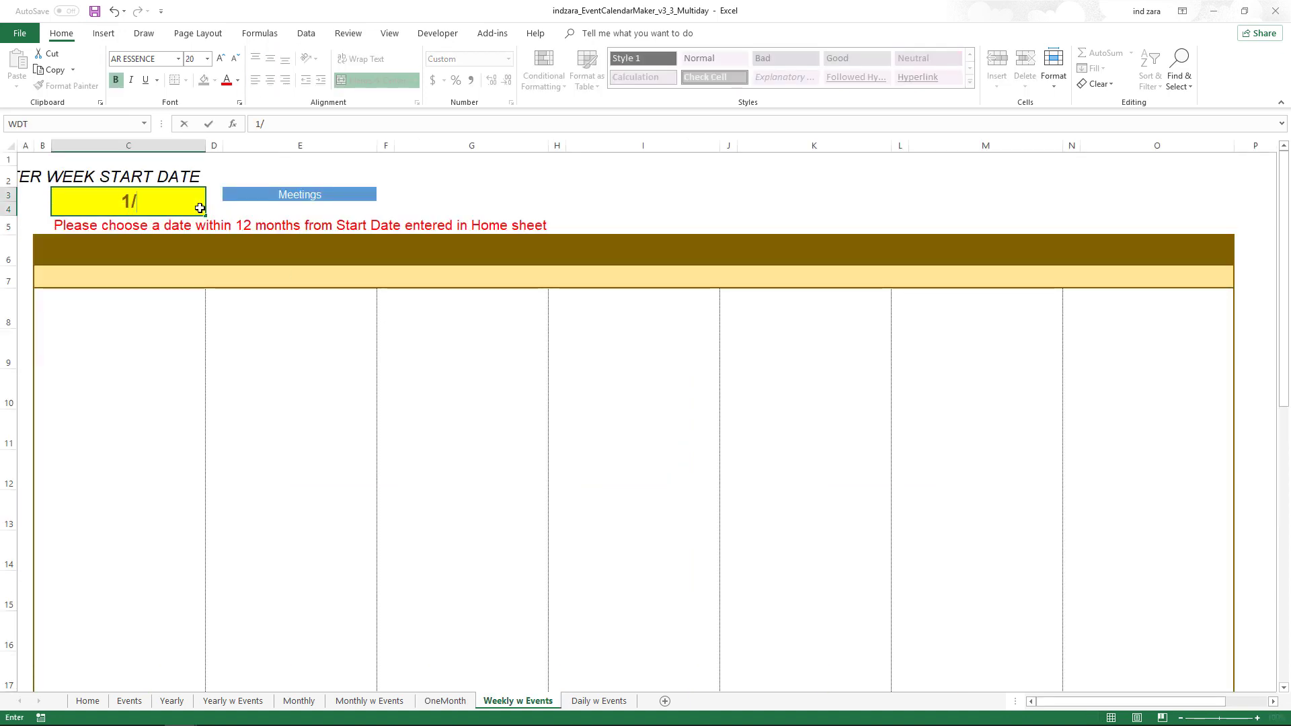
{"action": "type", "text": "1/2019"}
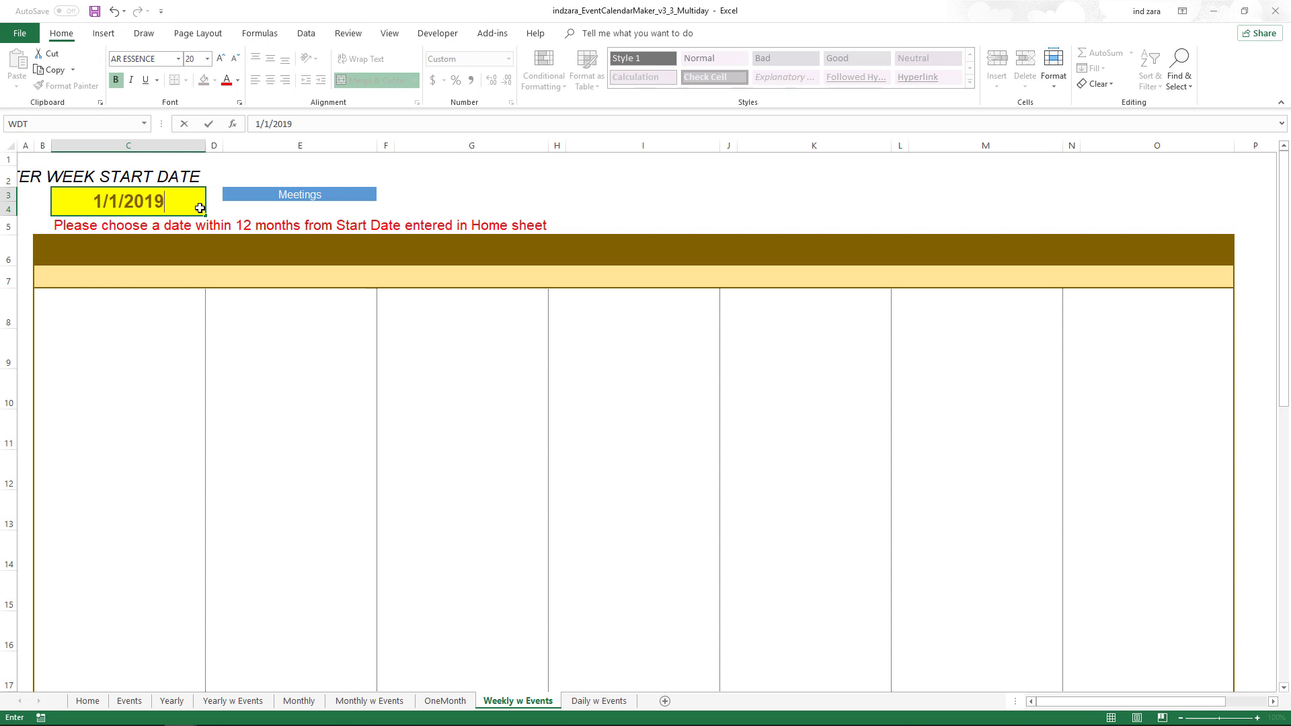
{"action": "key", "text": "Return"}
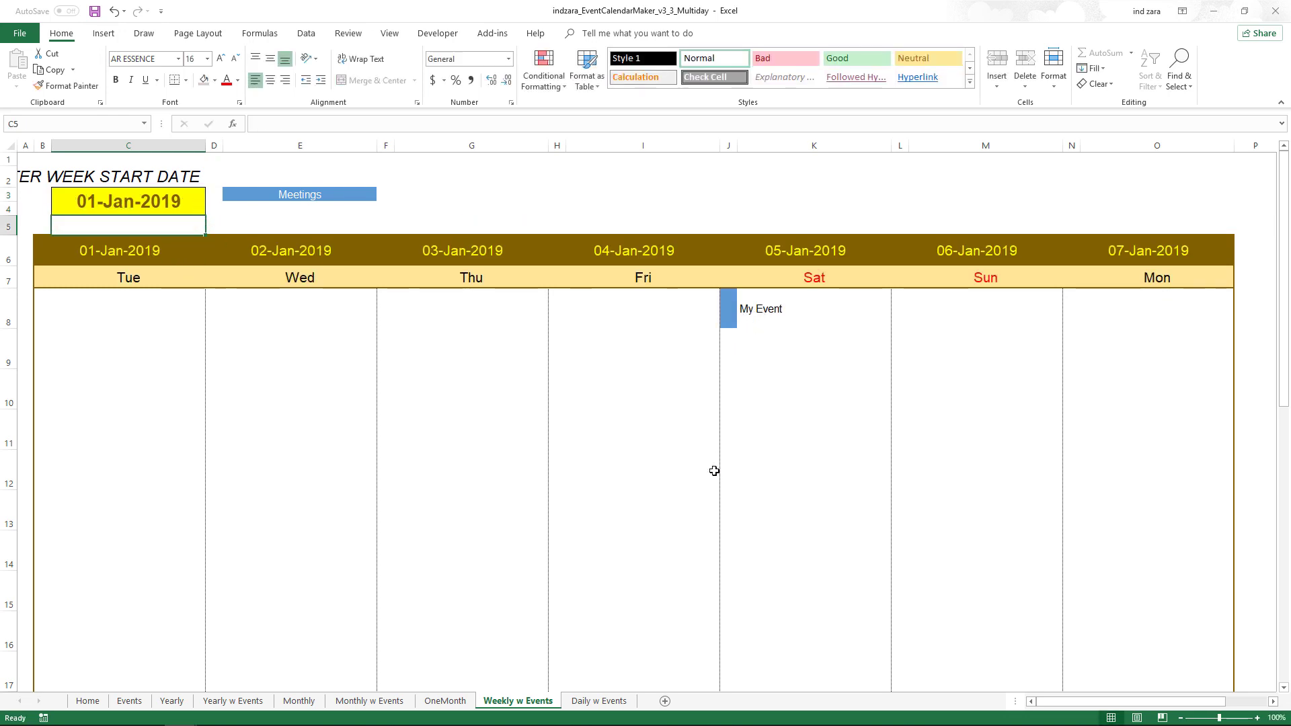
Change the year of the date in the Daily w Events calendar so it reads 1/1/2019
{"action": "left_click", "coordinate": [599, 701]}
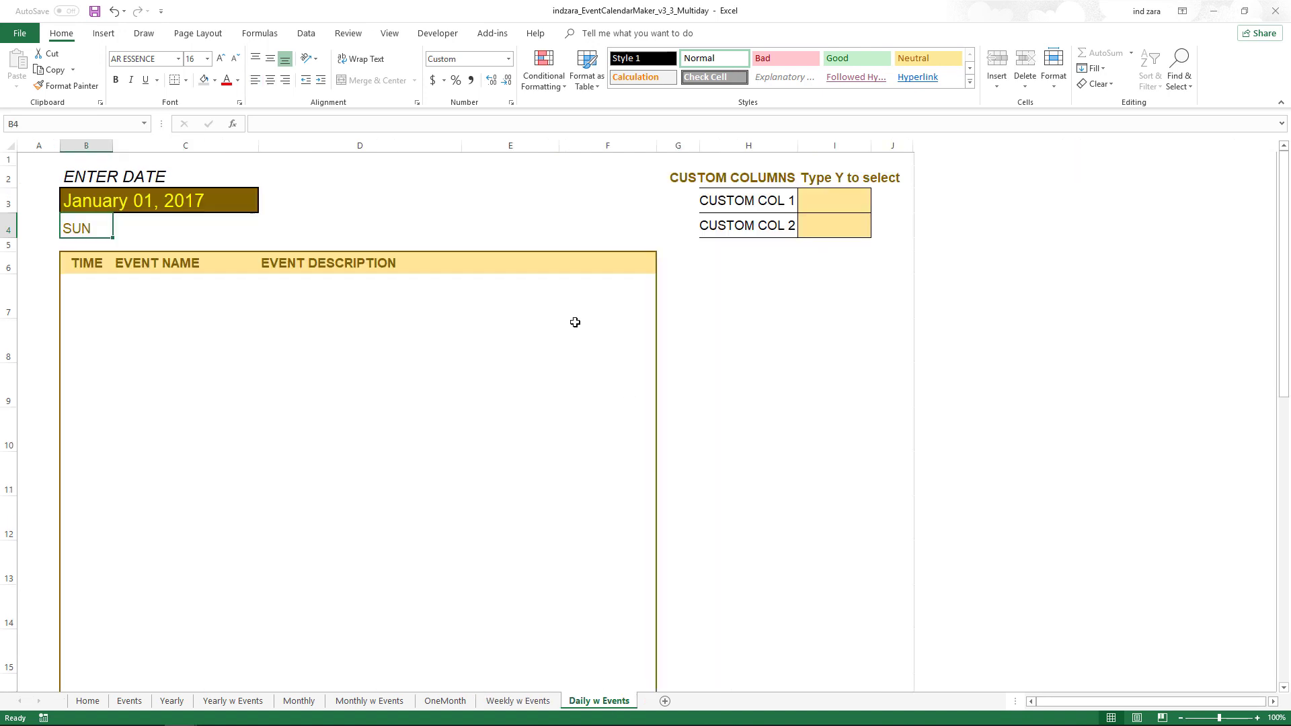
{"action": "left_click", "coordinate": [224, 209]}
{"action": "left_click", "coordinate": [259, 123]}
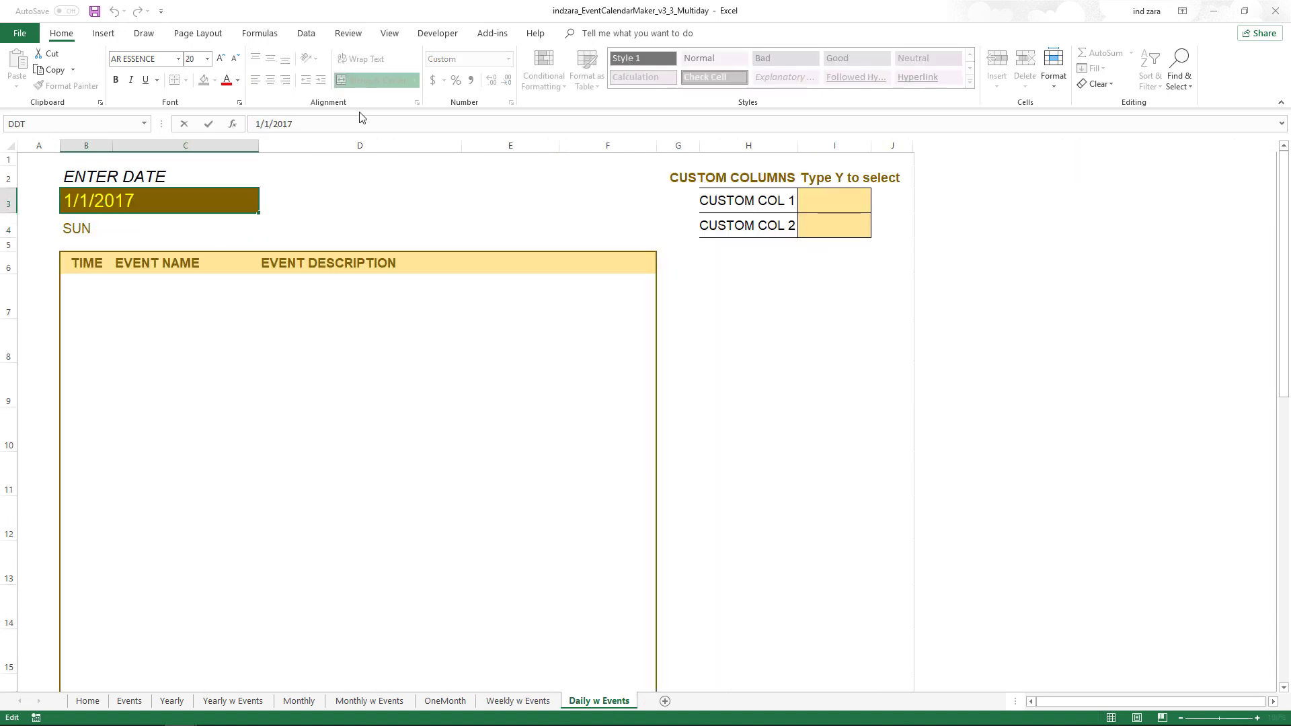
{"action": "key", "text": "BackSpace"}
{"action": "type", "text": "9"}
{"action": "key", "text": "Return"}
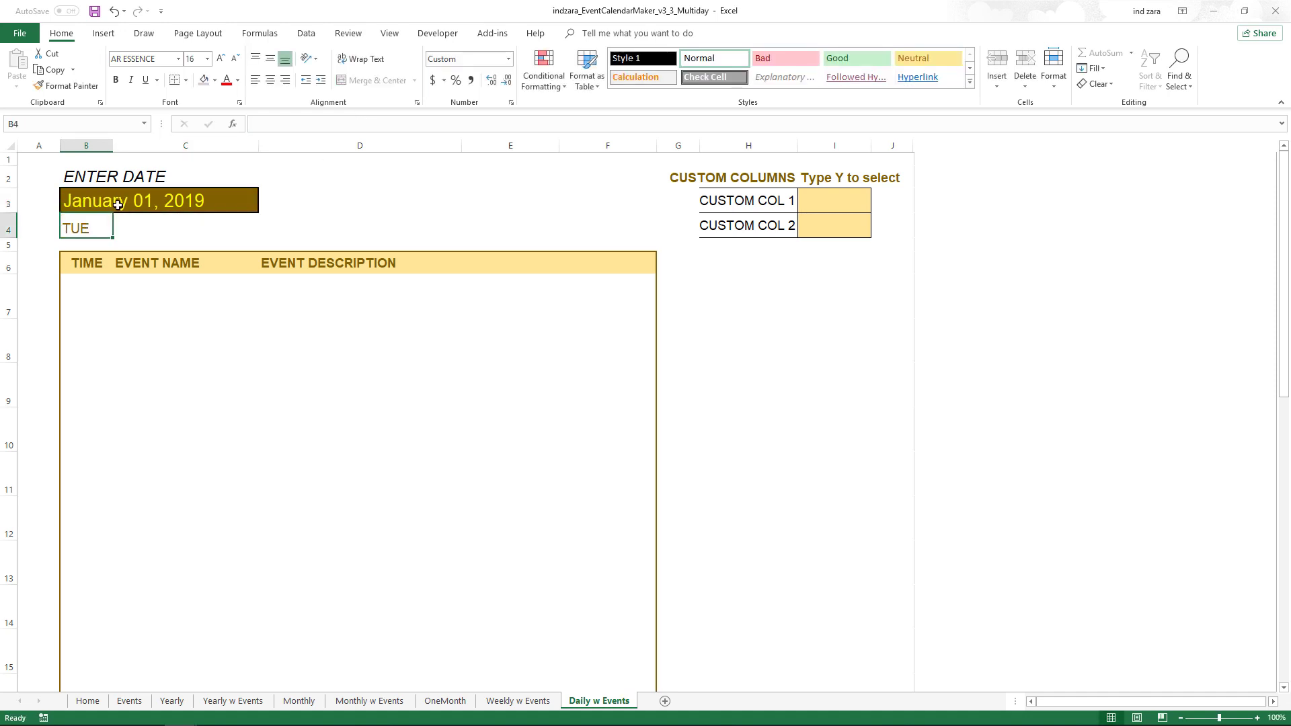
Set the daily calendar's date to 1/5/2019 and widen the TIME column to fit the event's time
{"action": "left_click", "coordinate": [176, 205]}
{"action": "left_click", "coordinate": [273, 122]}
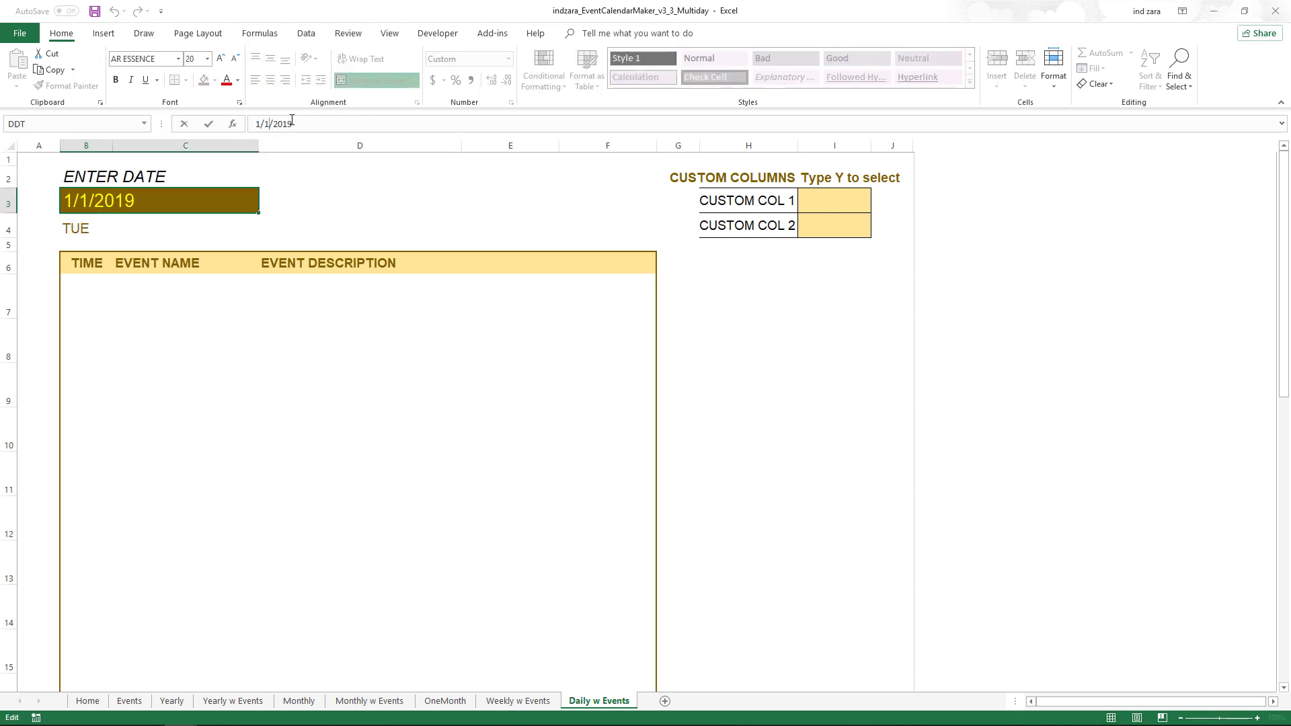
{"action": "key", "text": "BackSpace"}
{"action": "type", "text": "5"}
{"action": "key", "text": "Return"}
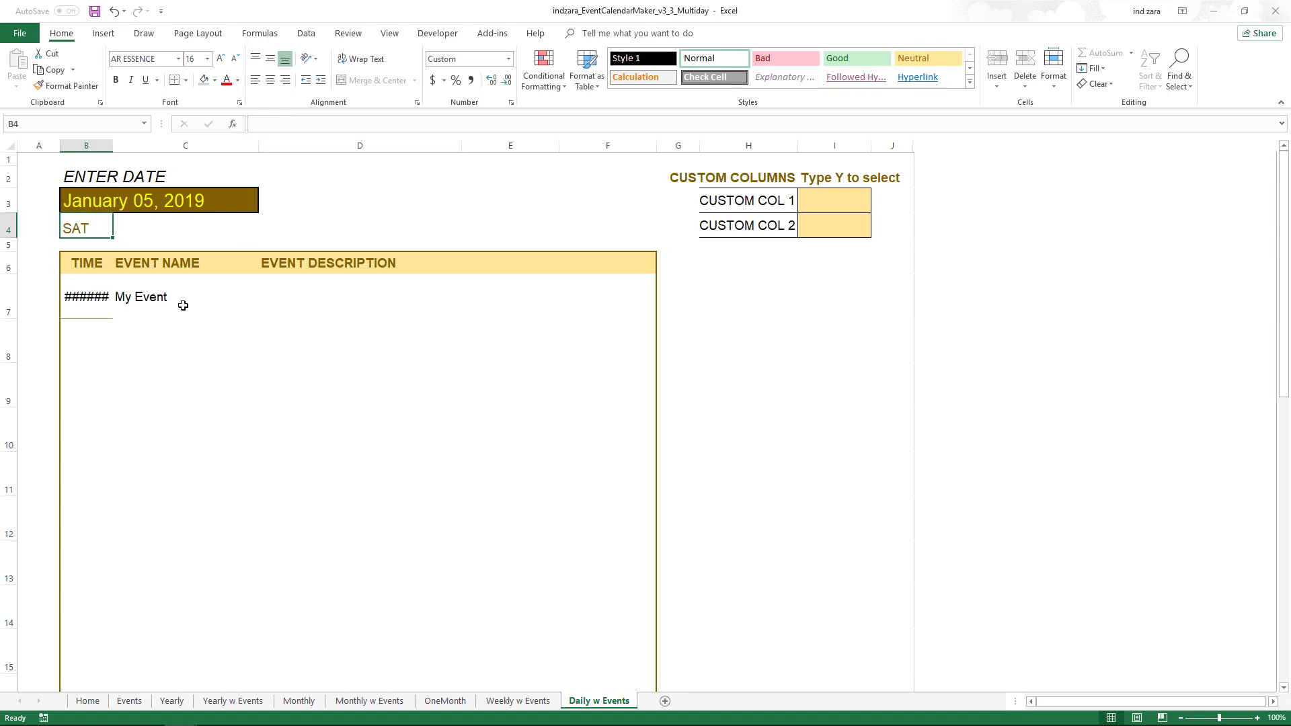
{"action": "left_click", "coordinate": [95, 300]}
{"action": "double_click", "coordinate": [112, 142]}
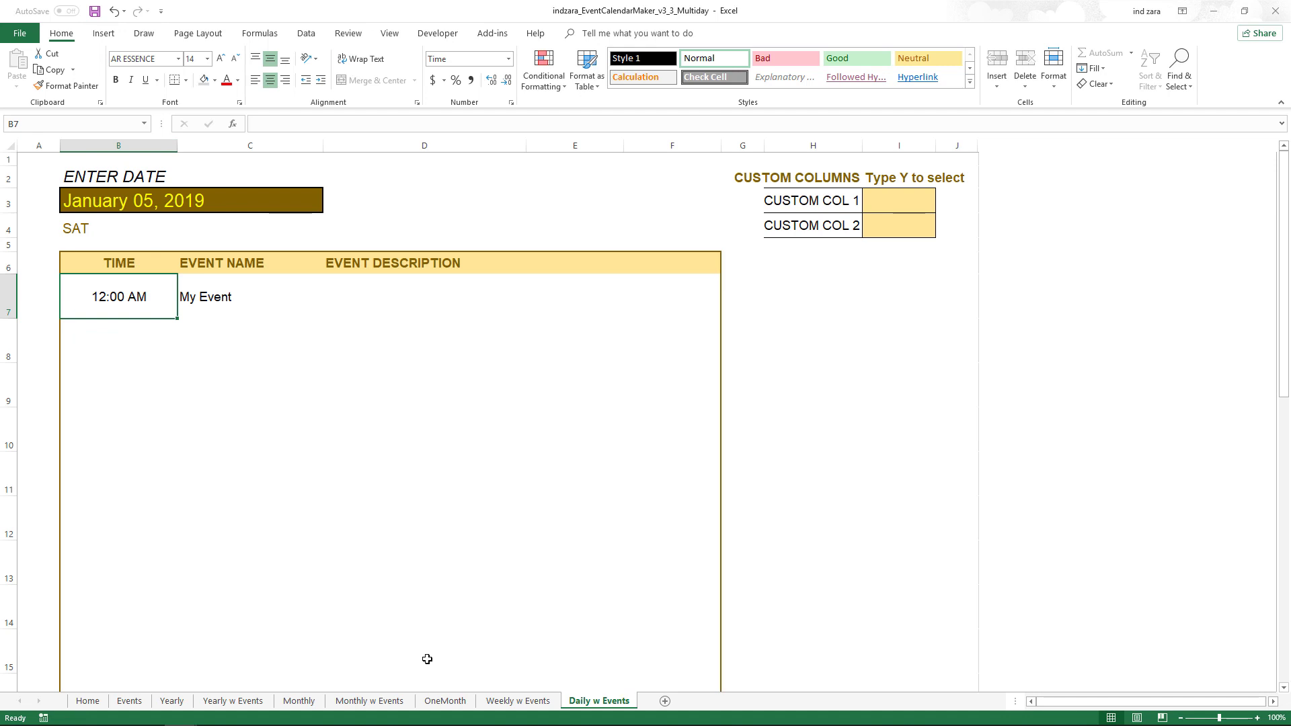
In the Events sheet, give My Event an end date of 1/15/2019 and the frequency type Weekly
{"action": "left_click", "coordinate": [129, 702]}
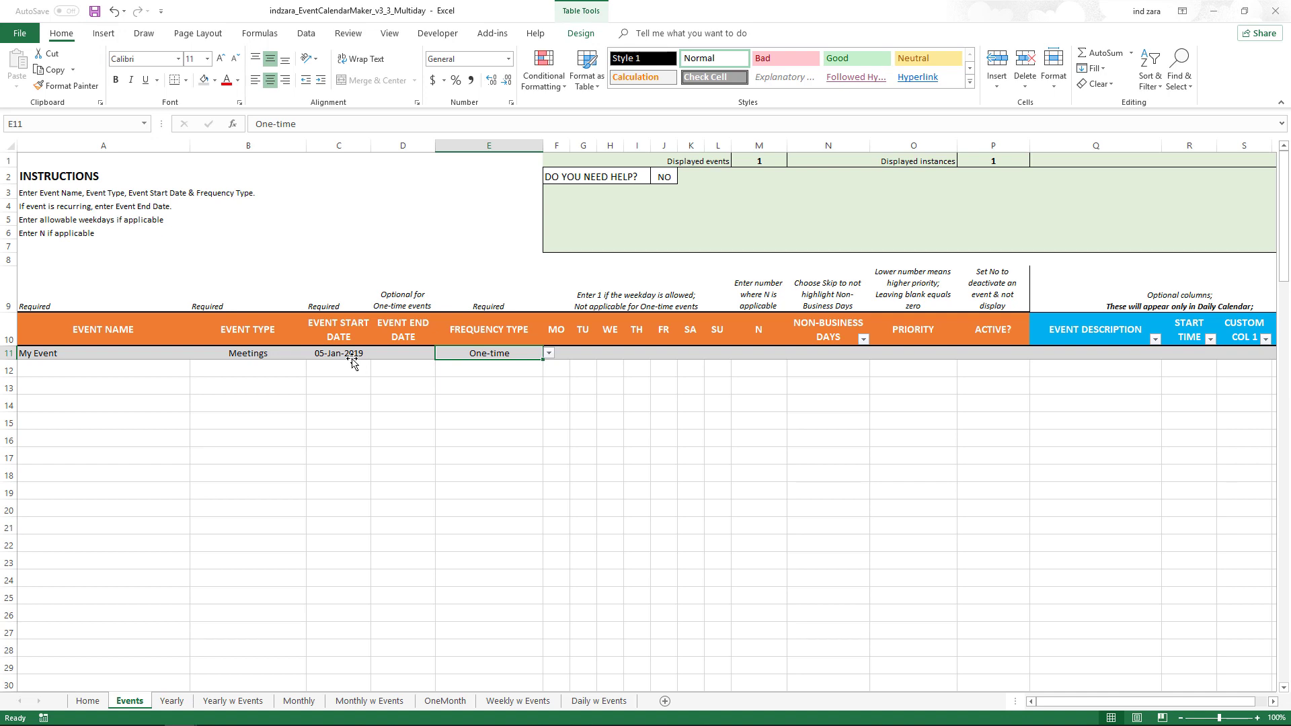
{"action": "left_click", "coordinate": [419, 353]}
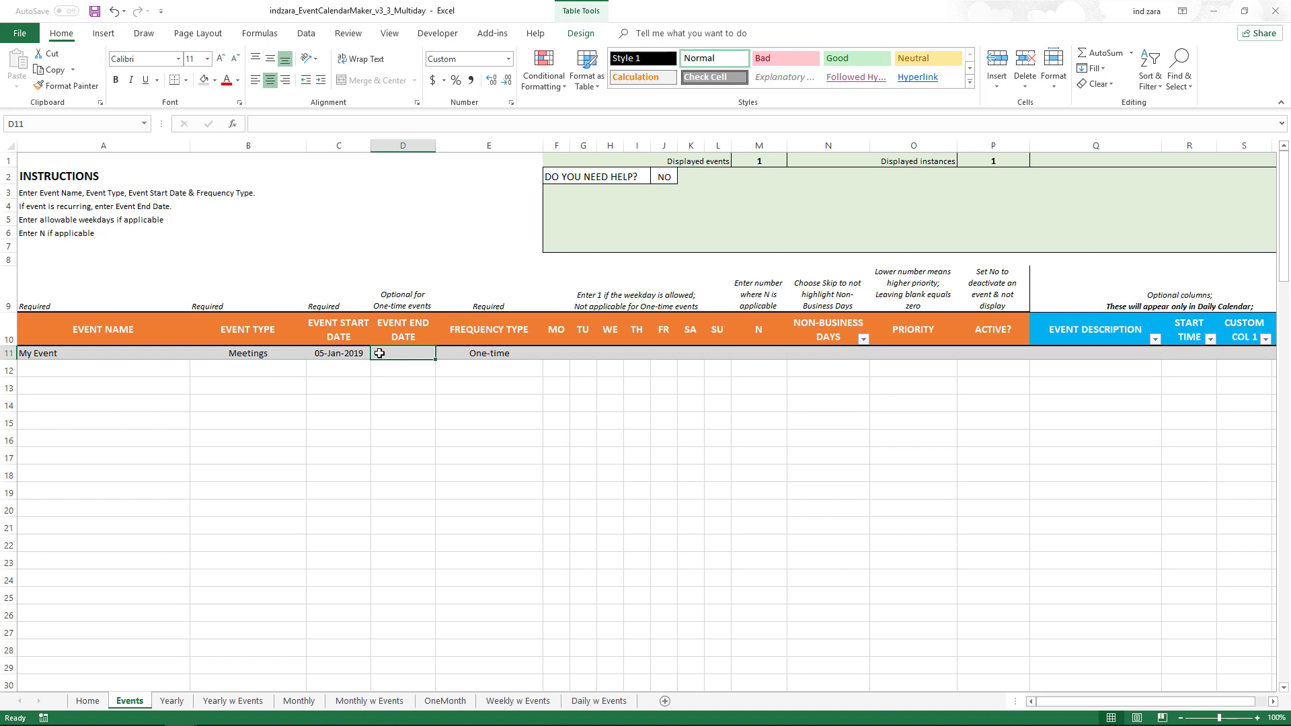
{"action": "type", "text": "1/15/2"}
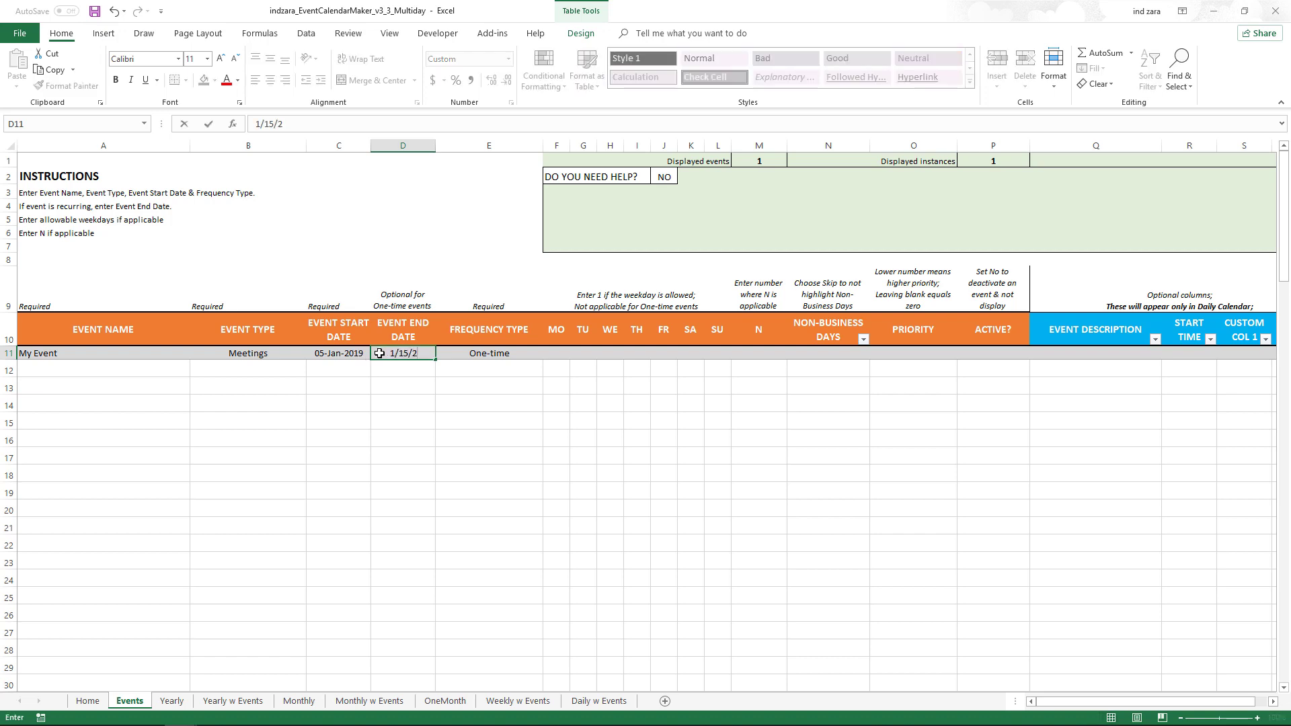
{"action": "type", "text": "019"}
{"action": "left_click", "coordinate": [470, 352]}
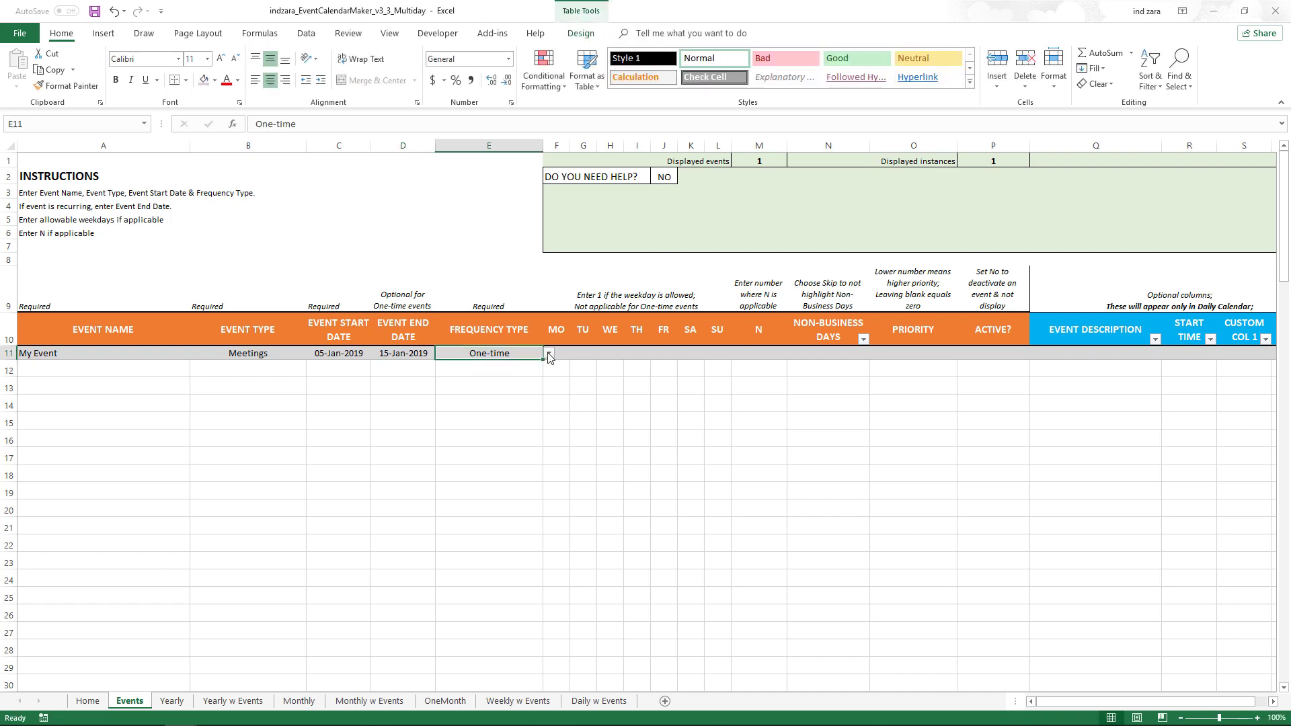
{"action": "left_click", "coordinate": [550, 355]}
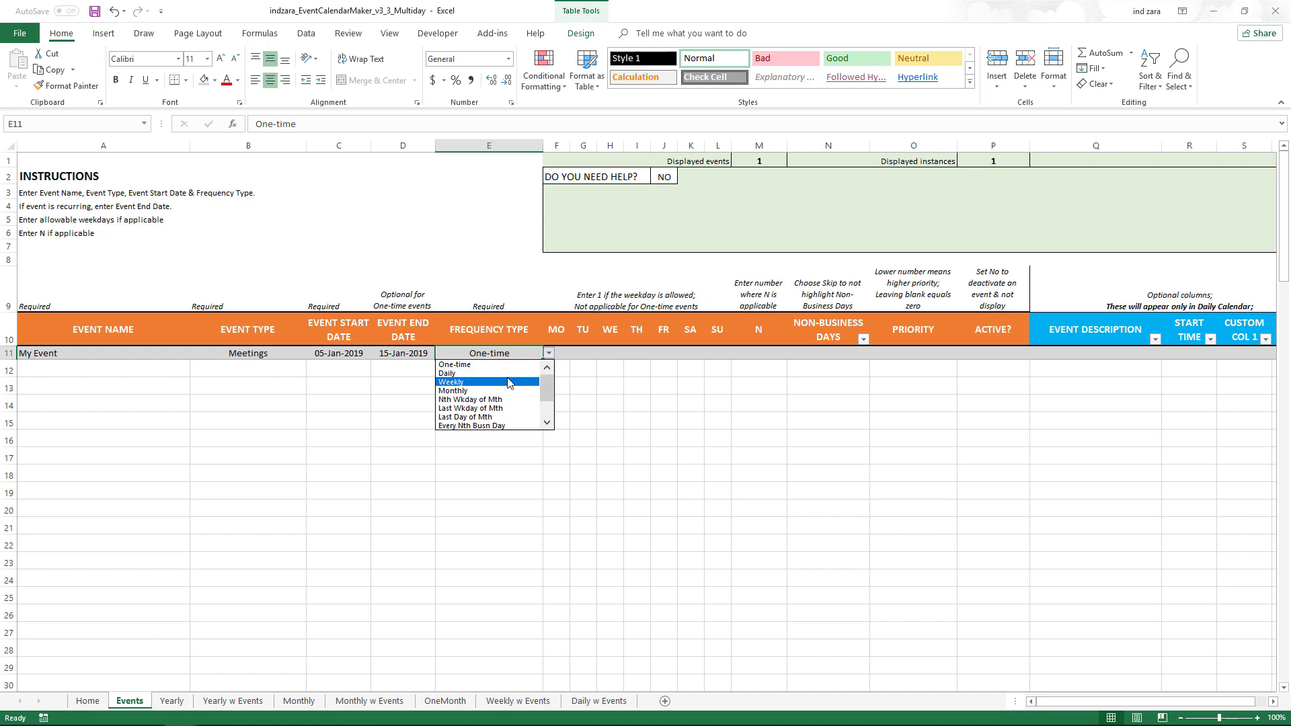
{"action": "left_click", "coordinate": [509, 383]}
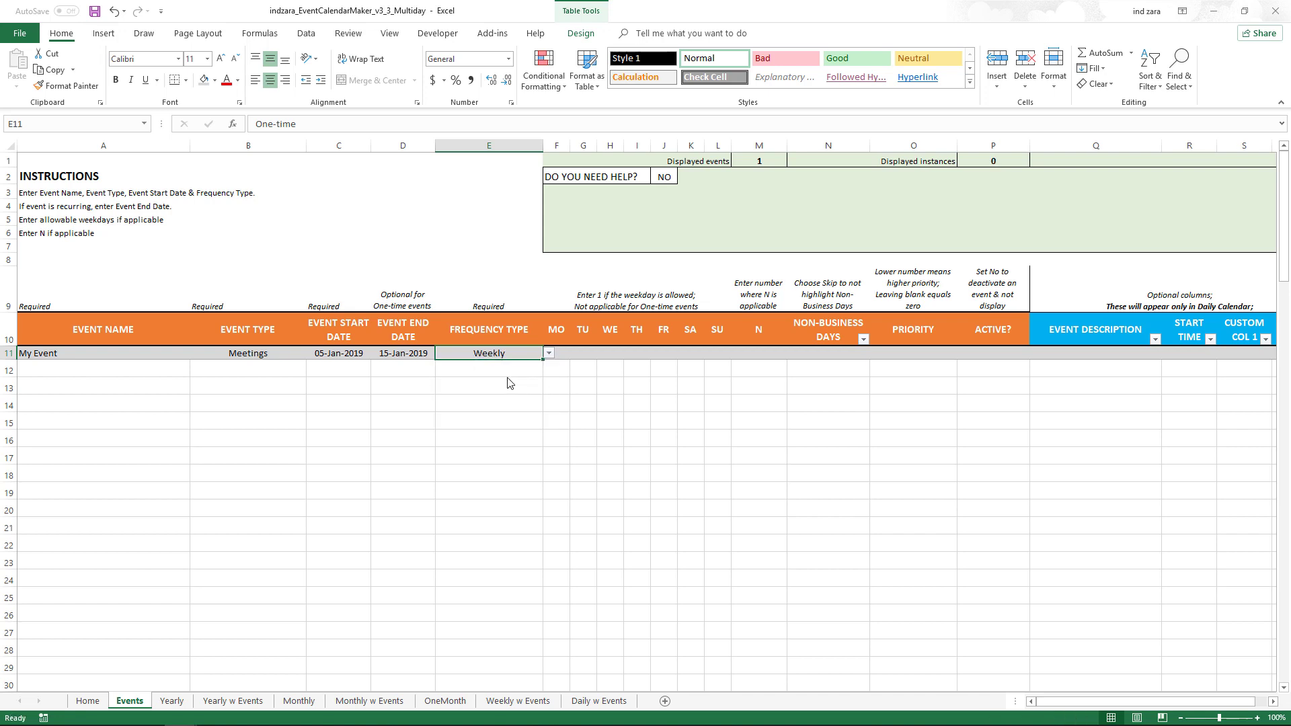
Set the end date of My Event to 12/15/2019
{"action": "left_click", "coordinate": [403, 355]}
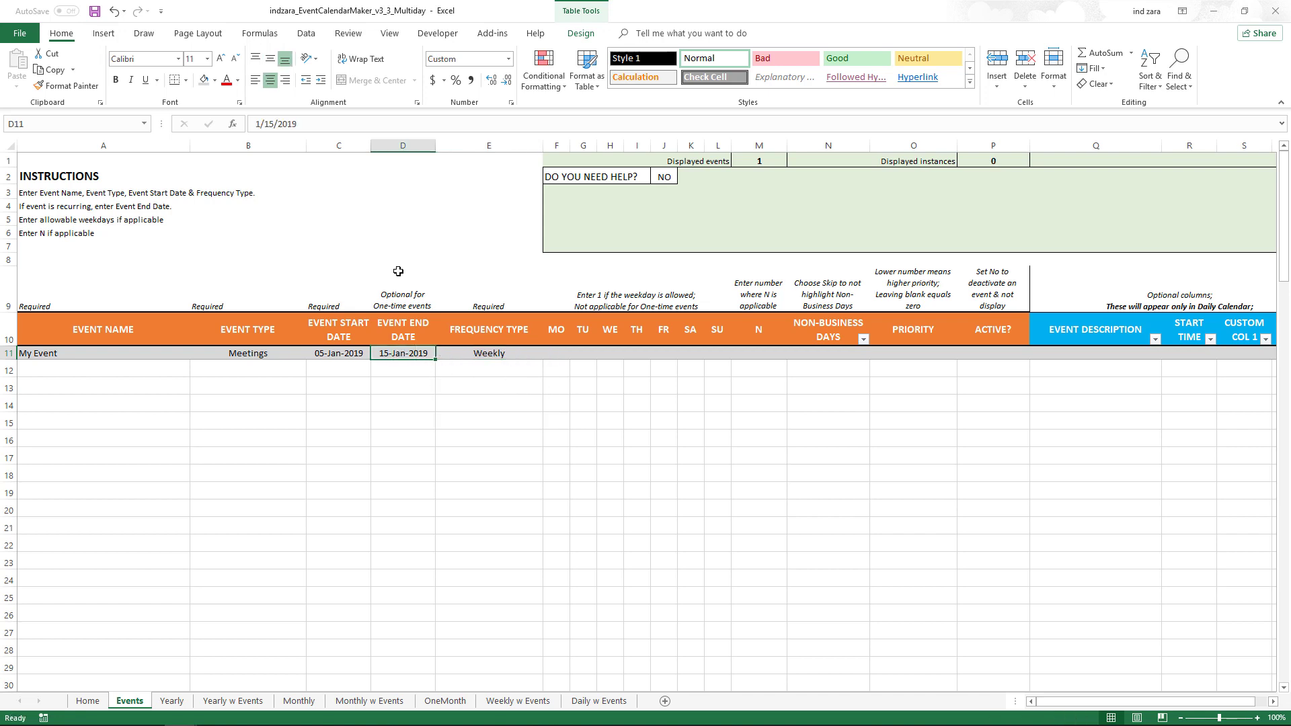
{"action": "left_click", "coordinate": [259, 125]}
{"action": "type", "text": "2"}
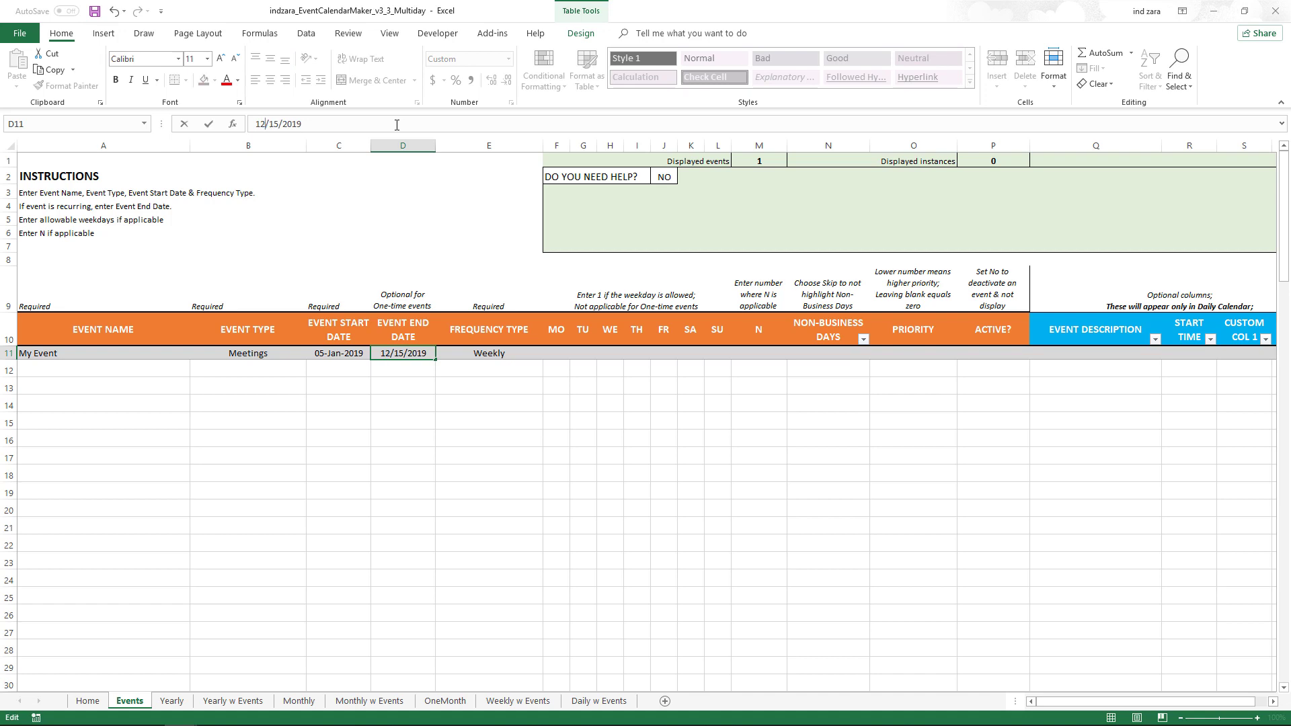
{"action": "key", "text": "Return"}
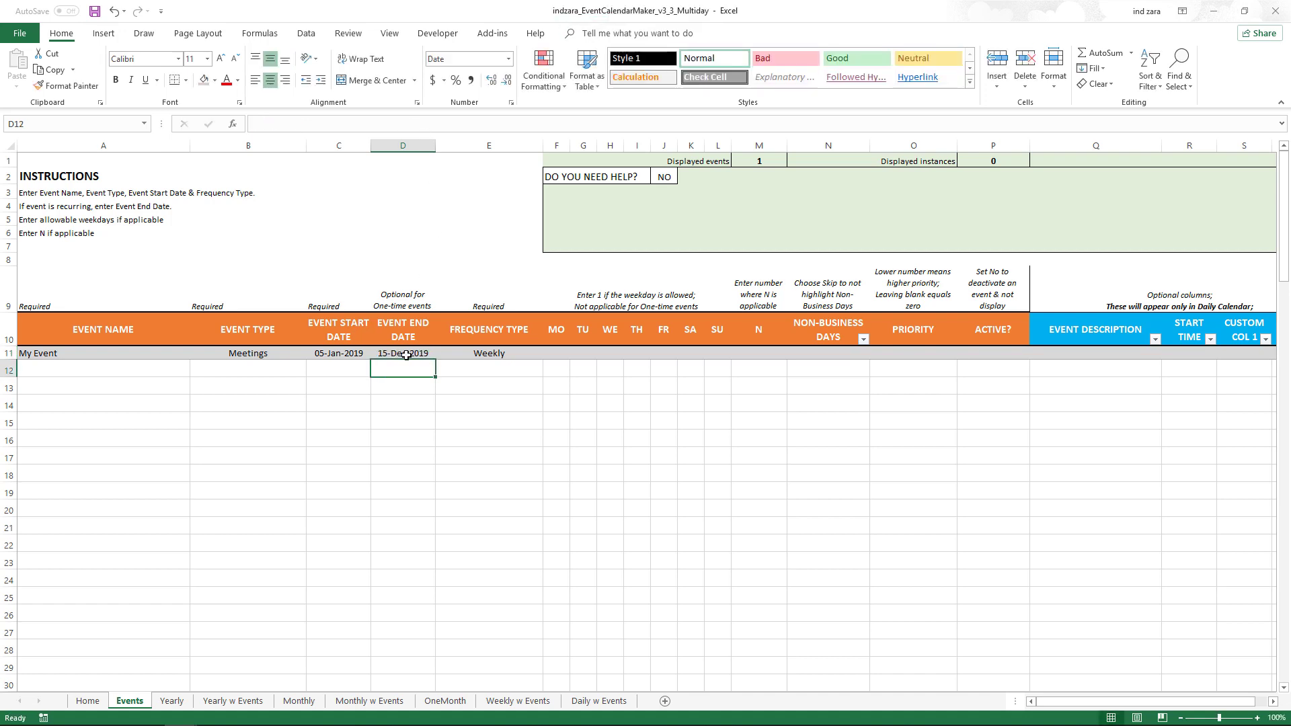
Review the frequency type and the blank Monday to Sunday cells of My Event, and check the Yearly calendar for it
{"action": "left_click", "coordinate": [462, 356]}
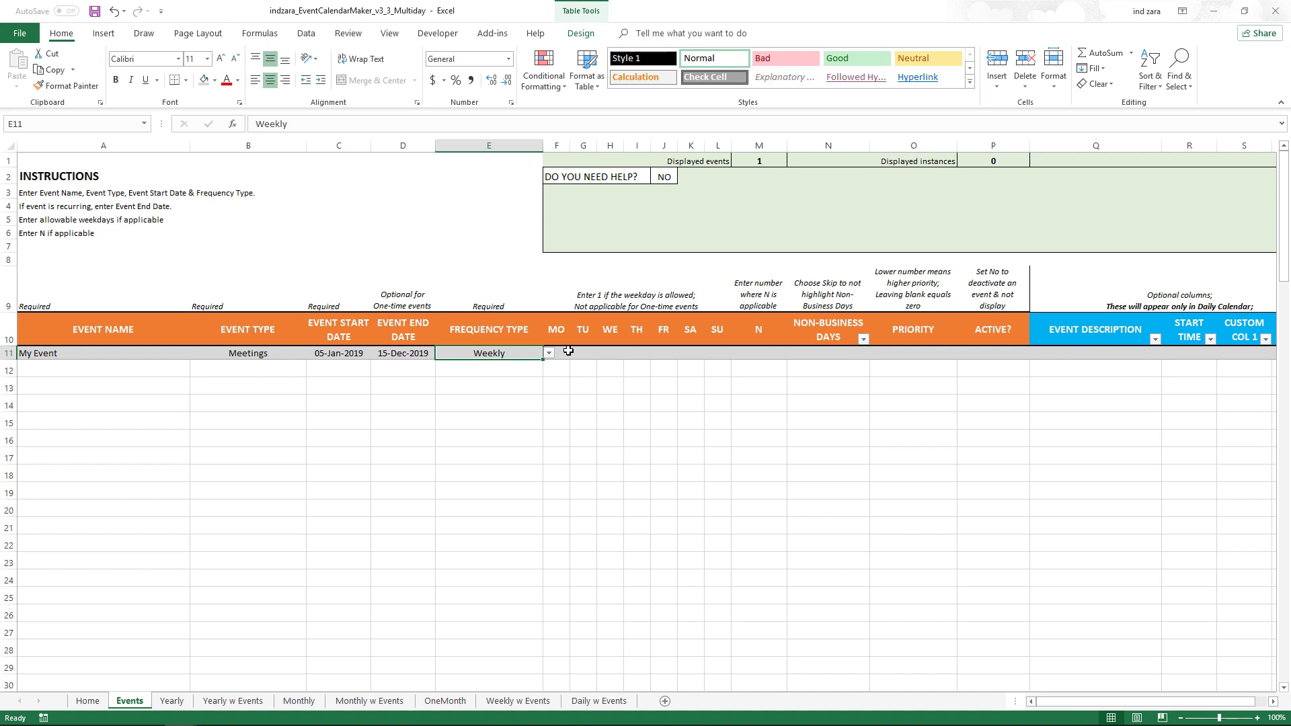
{"action": "left_click_drag", "start_coordinate": [568, 351], "coordinate": [715, 354]}
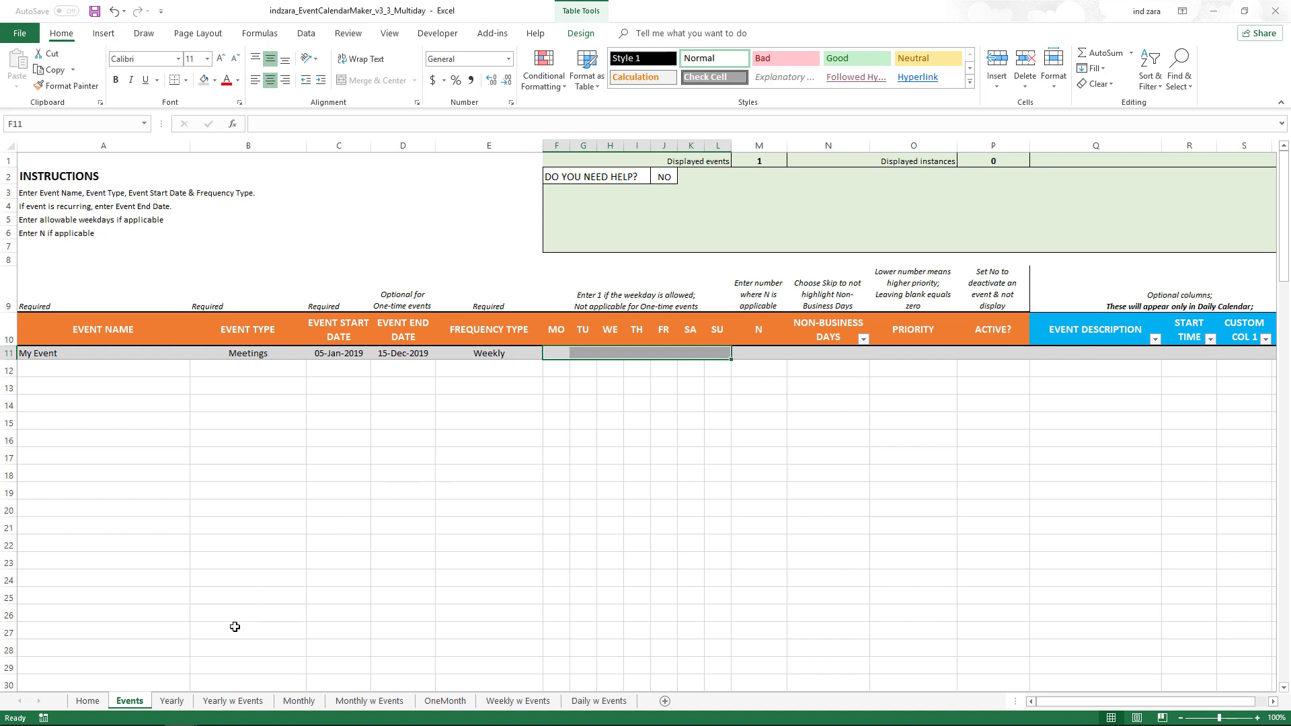
{"action": "left_click", "coordinate": [171, 701]}
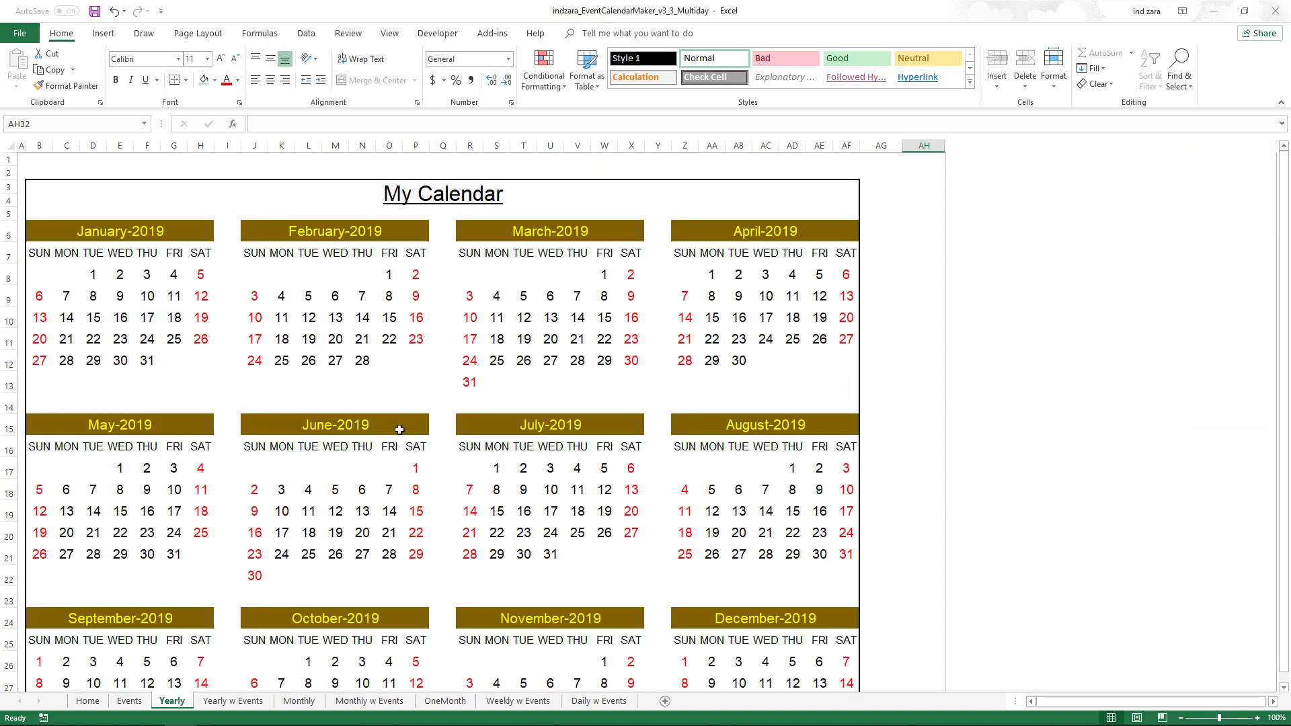
Enter 1 for every weekday from Monday to Sunday for My Event and view the Yearly calendar
{"action": "left_click", "coordinate": [130, 700]}
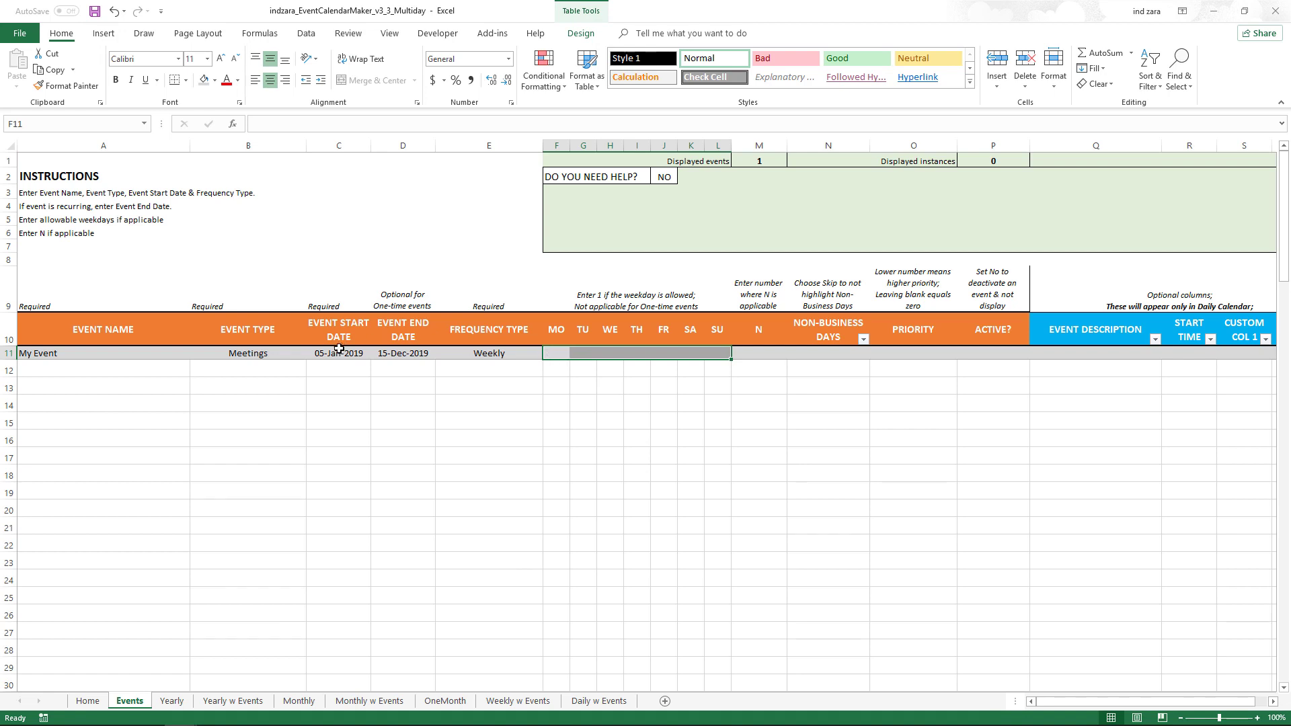
{"action": "left_click_drag", "start_coordinate": [562, 352], "coordinate": [726, 351]}
{"action": "type", "text": "1"}
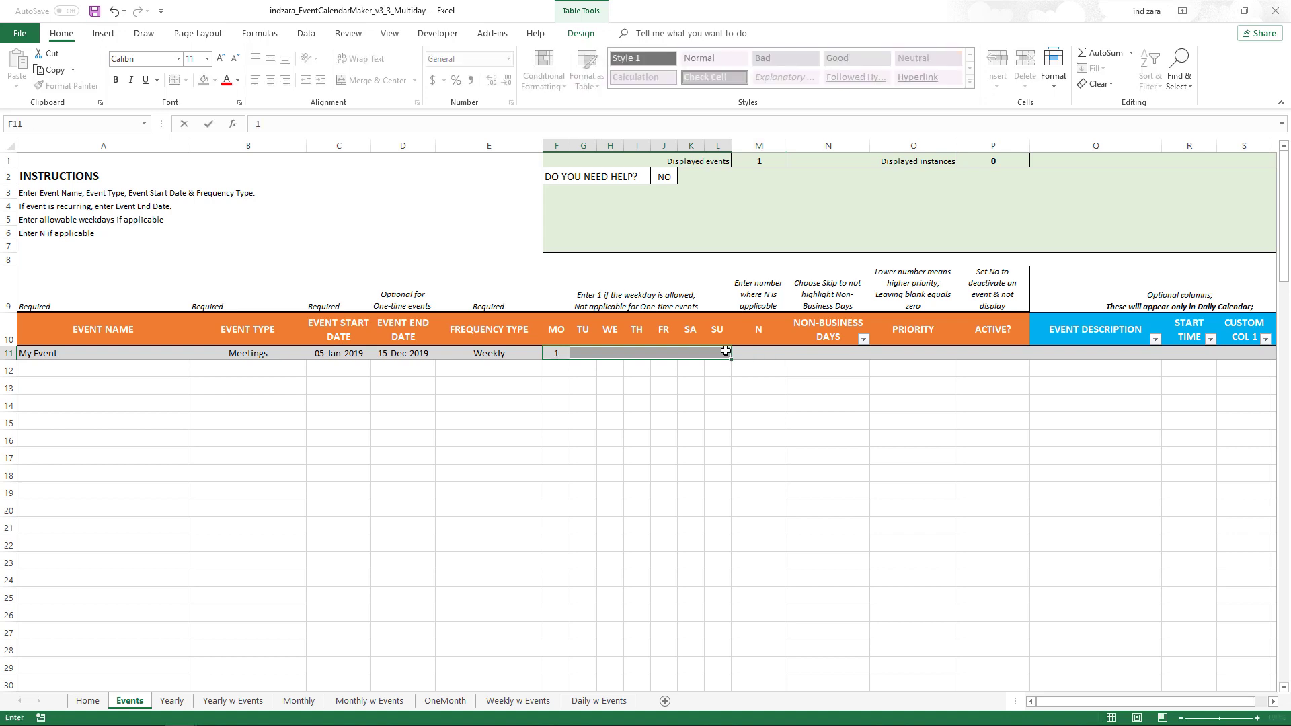
{"action": "key", "text": "ctrl+Return"}
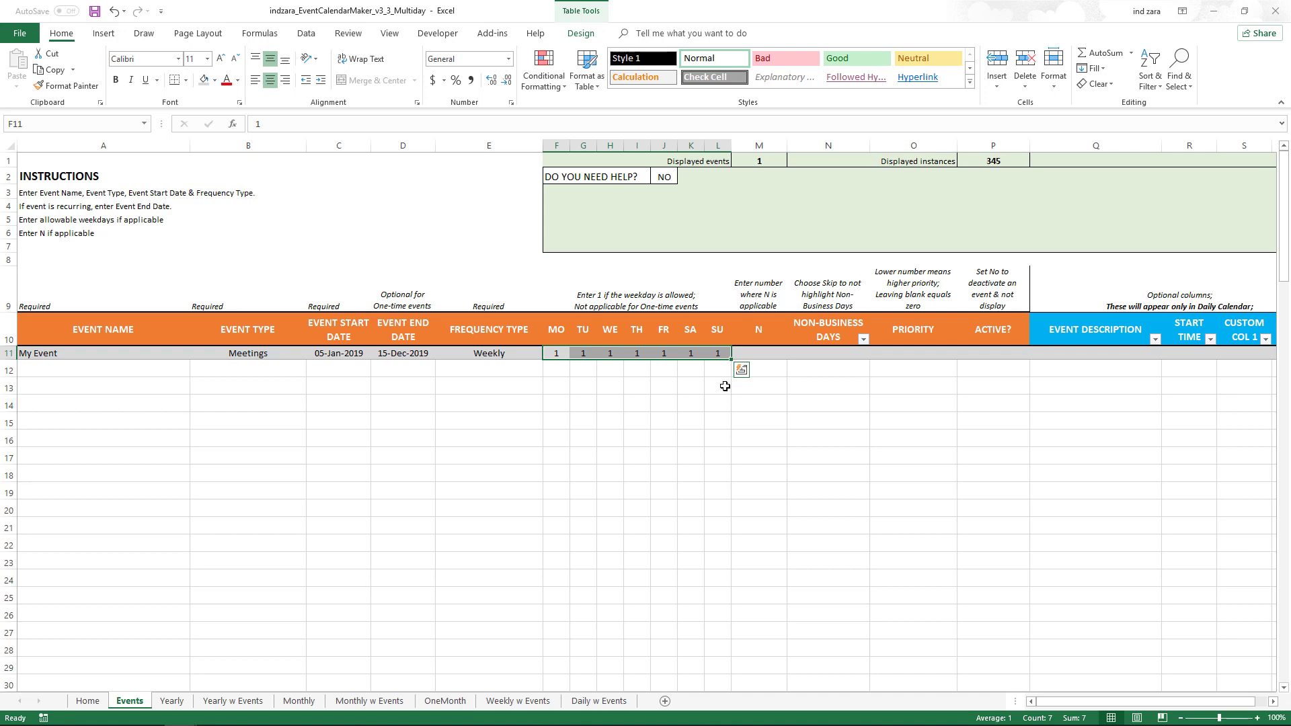
{"action": "left_click", "coordinate": [177, 701]}
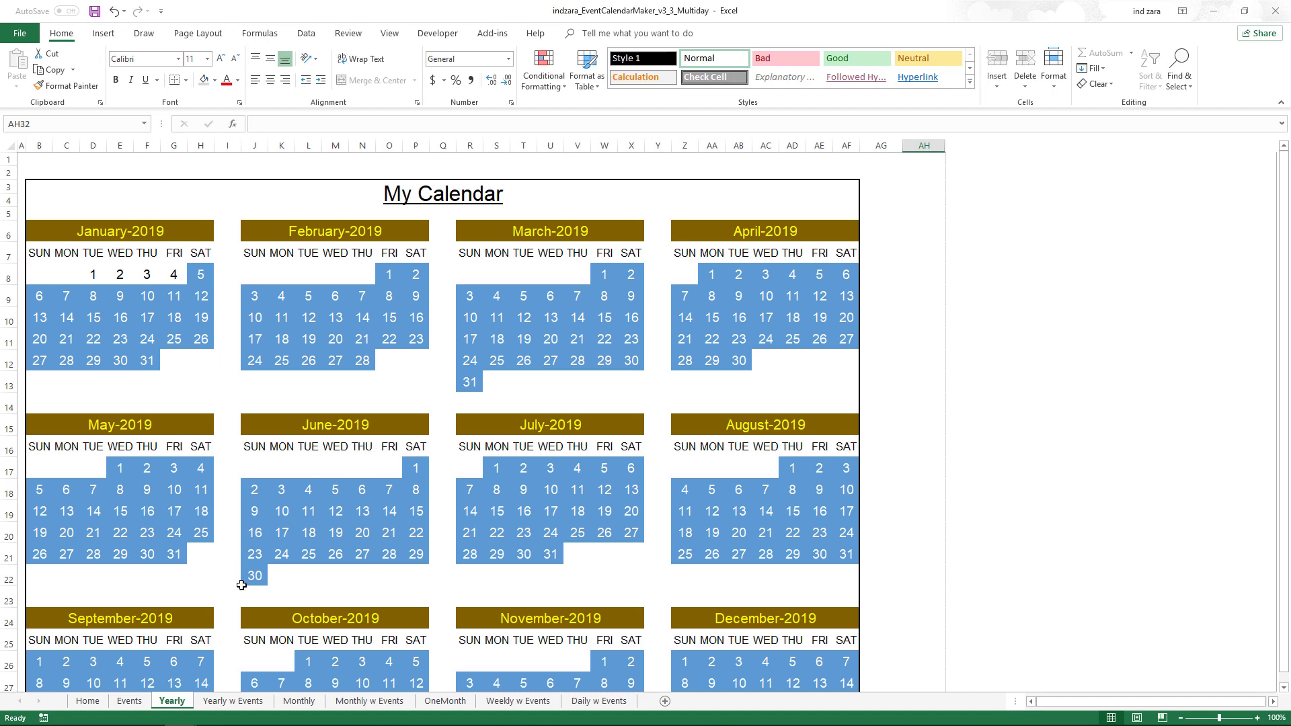
Clear the Tuesday to Sunday values of My Event, keeping only Monday allowed, and view the Yearly calendar
{"action": "left_click", "coordinate": [130, 702]}
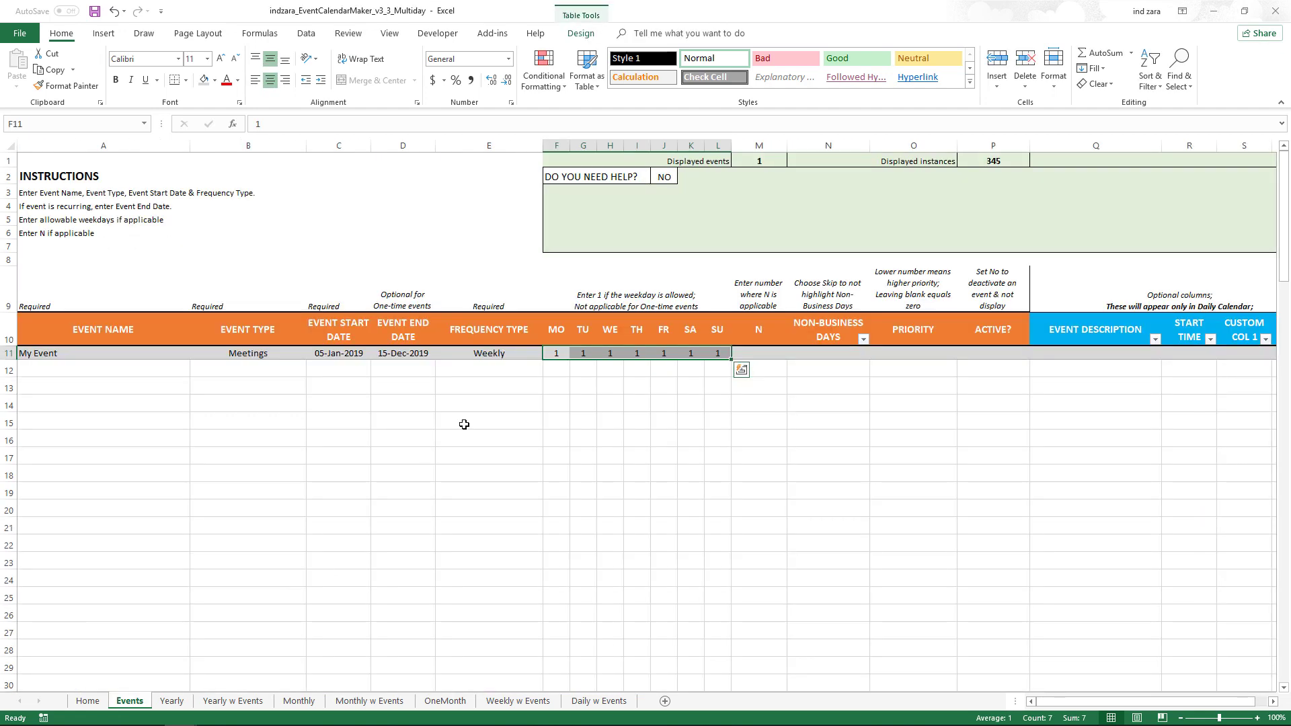
{"action": "left_click_drag", "start_coordinate": [588, 353], "coordinate": [713, 347]}
{"action": "key", "text": "Delete"}
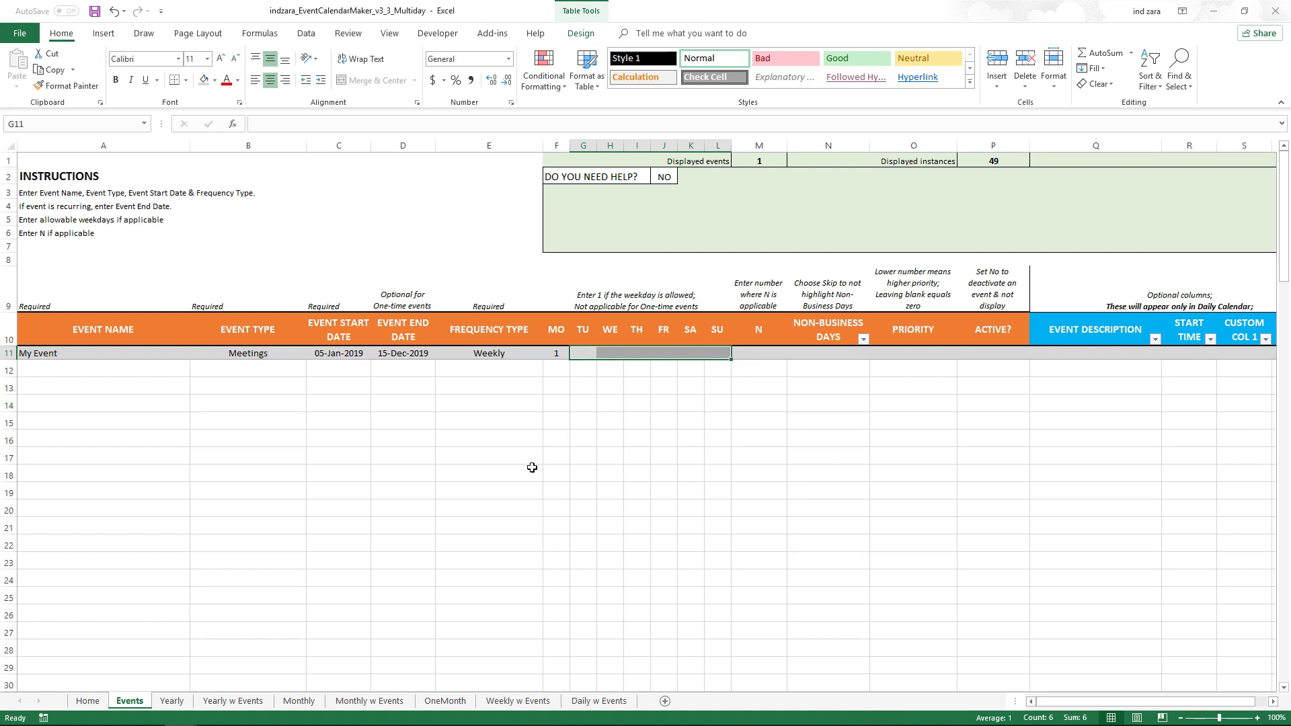
{"action": "left_click", "coordinate": [584, 476]}
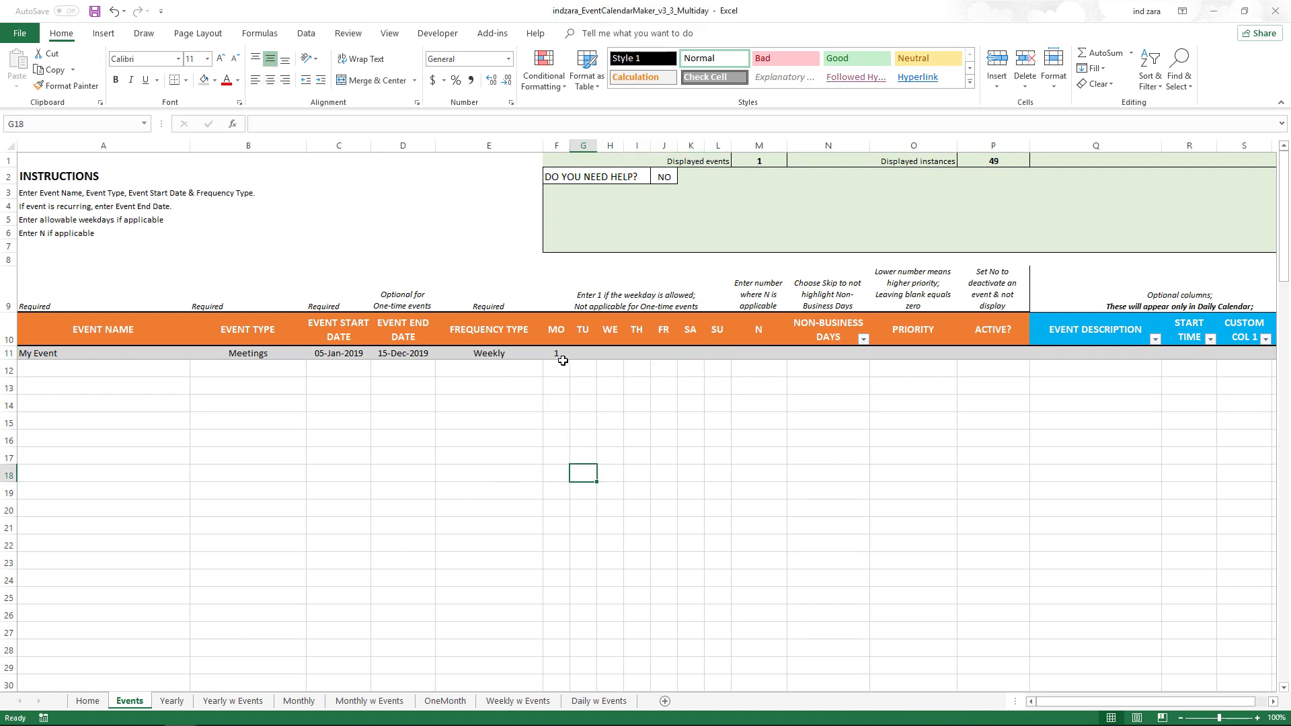
{"action": "left_click", "coordinate": [174, 701]}
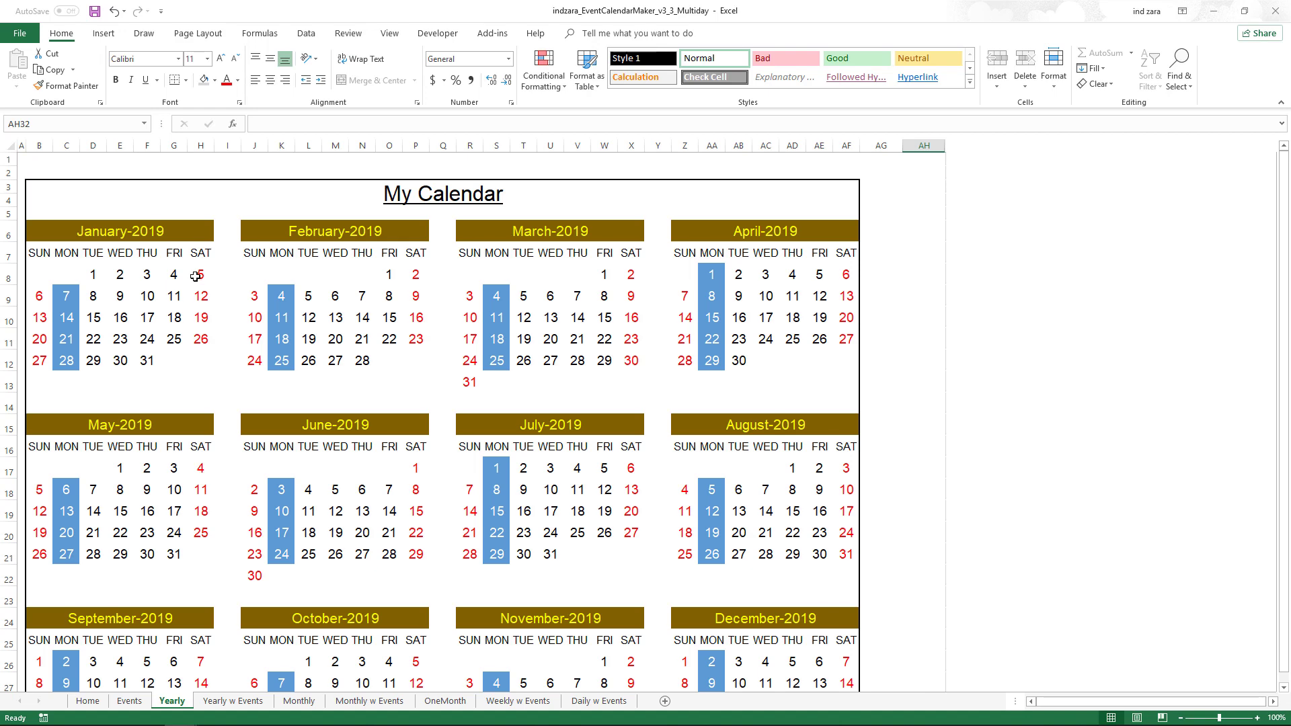
Review the Monday occurrences of My Event through December on the Yearly calendar and return to the Events sheet
{"action": "scroll", "coordinate": [195, 277], "scroll_direction": "down", "scroll_amount": 2}
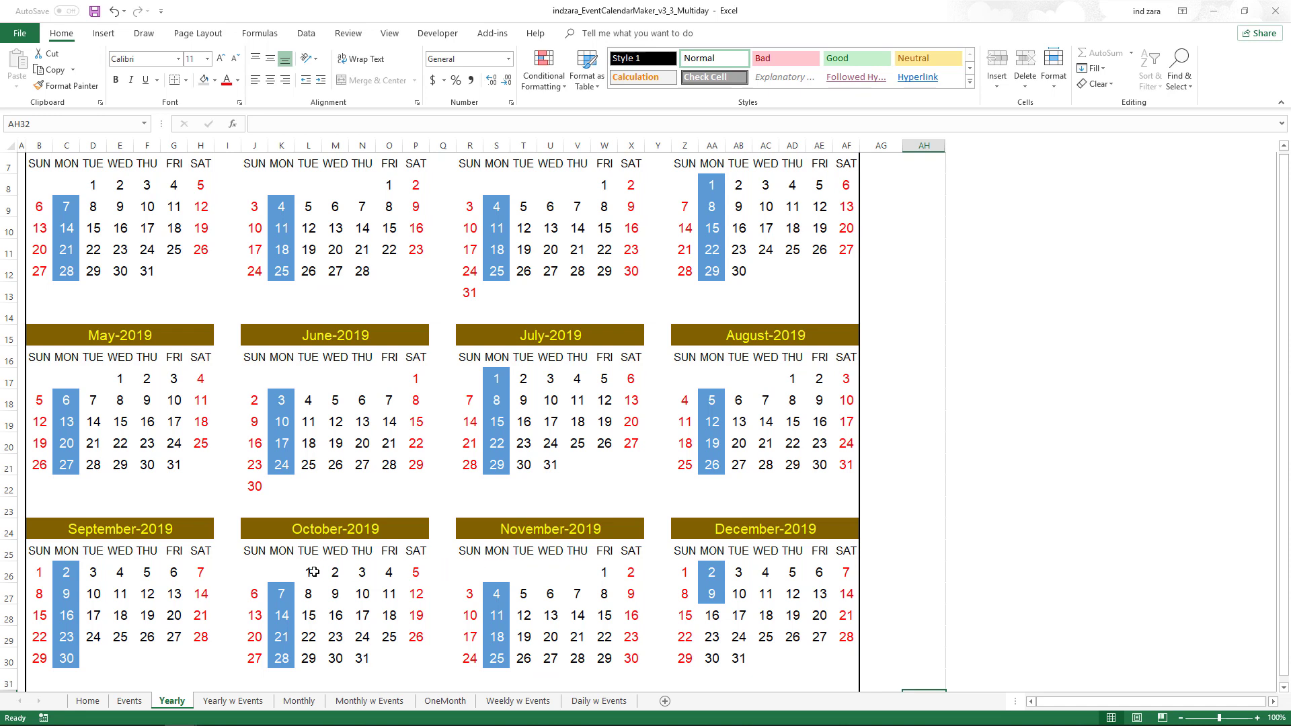
{"action": "scroll", "coordinate": [315, 572], "scroll_direction": "up", "scroll_amount": 1}
{"action": "left_click", "coordinate": [140, 704]}
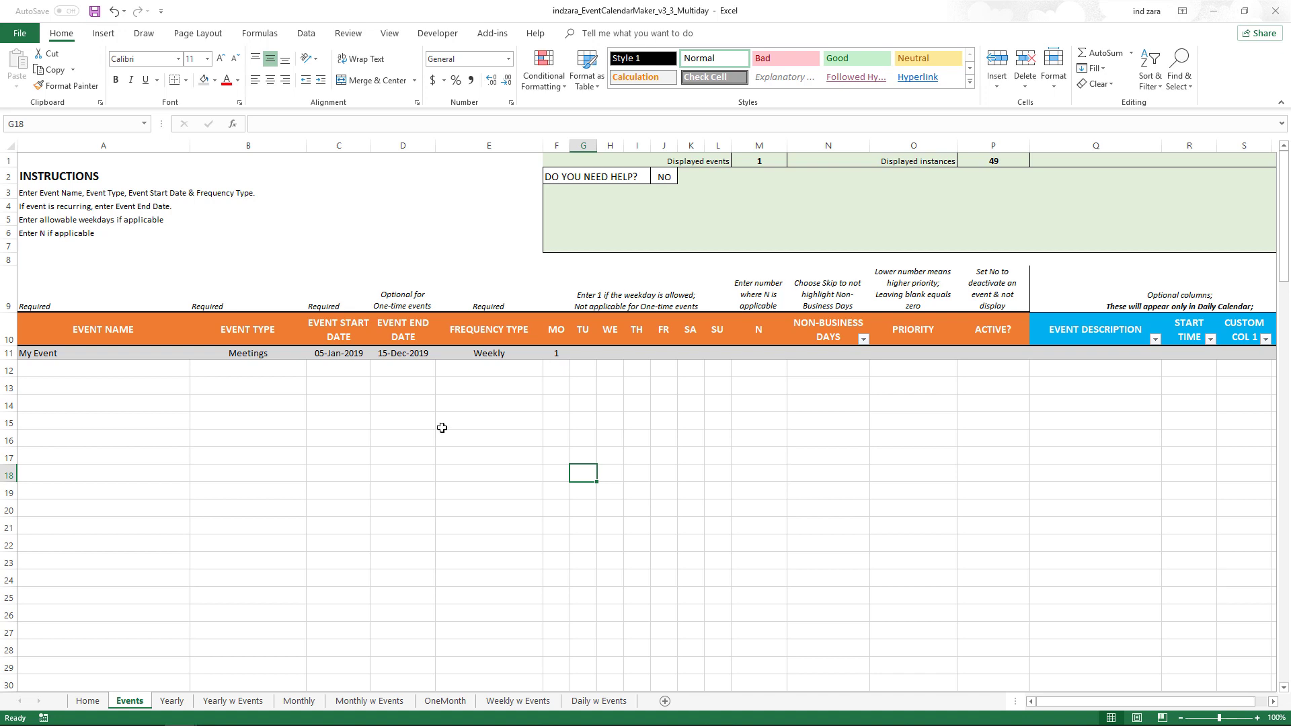
Set the frequency type of My Event to Daily
{"action": "left_click", "coordinate": [423, 351]}
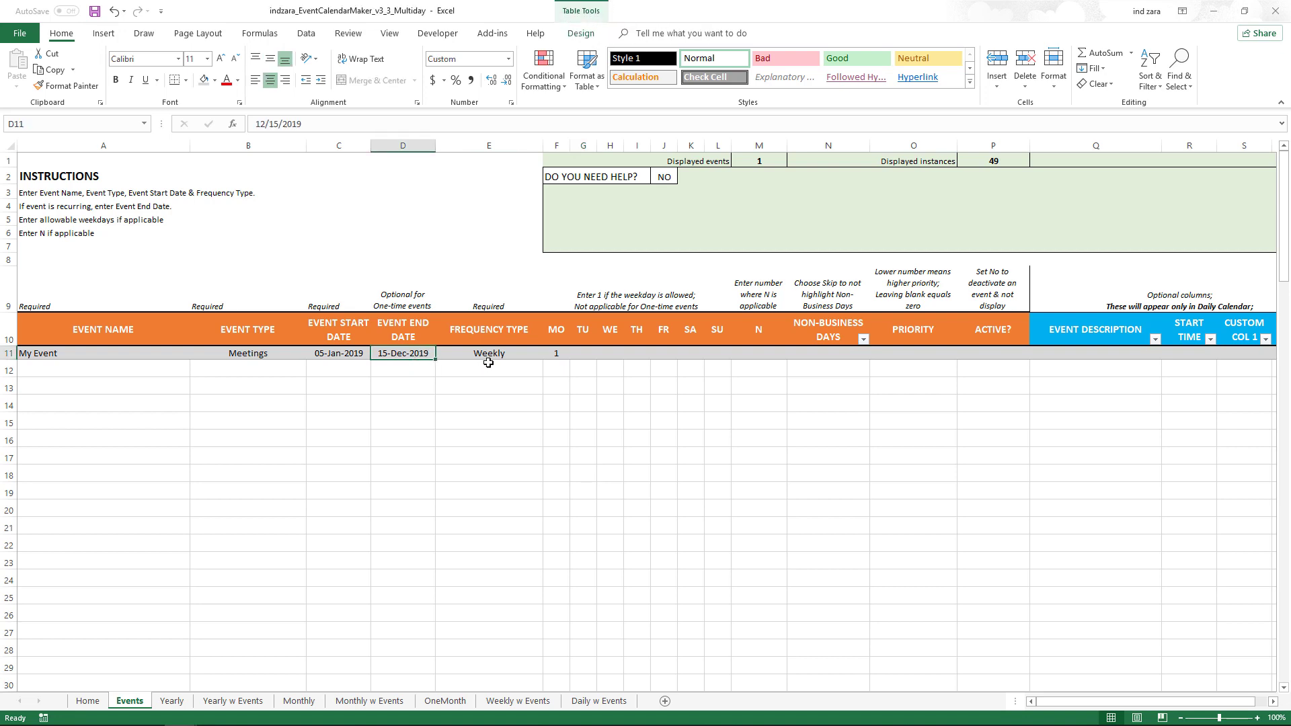
{"action": "left_click", "coordinate": [495, 352]}
{"action": "left_click", "coordinate": [549, 353]}
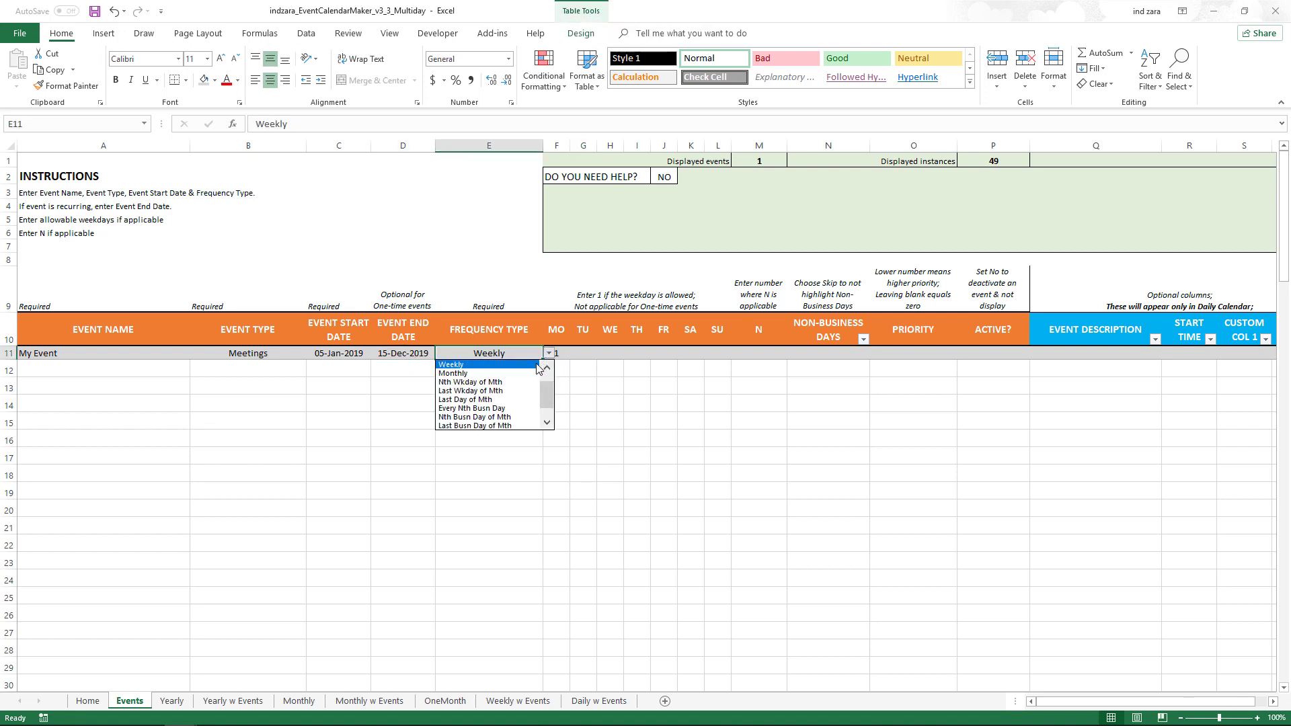
{"action": "left_click", "coordinate": [547, 369]}
{"action": "left_click", "coordinate": [547, 370]}
{"action": "left_click", "coordinate": [506, 374]}
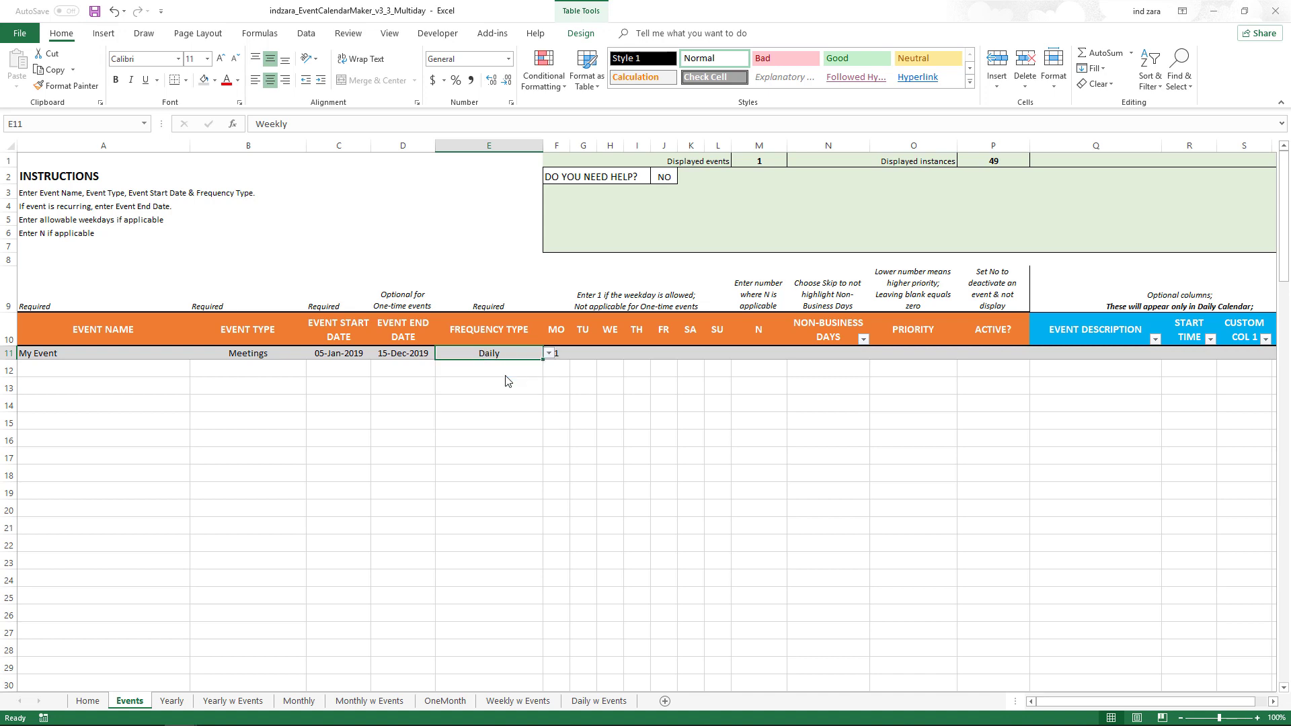
{"action": "left_click", "coordinate": [467, 401]}
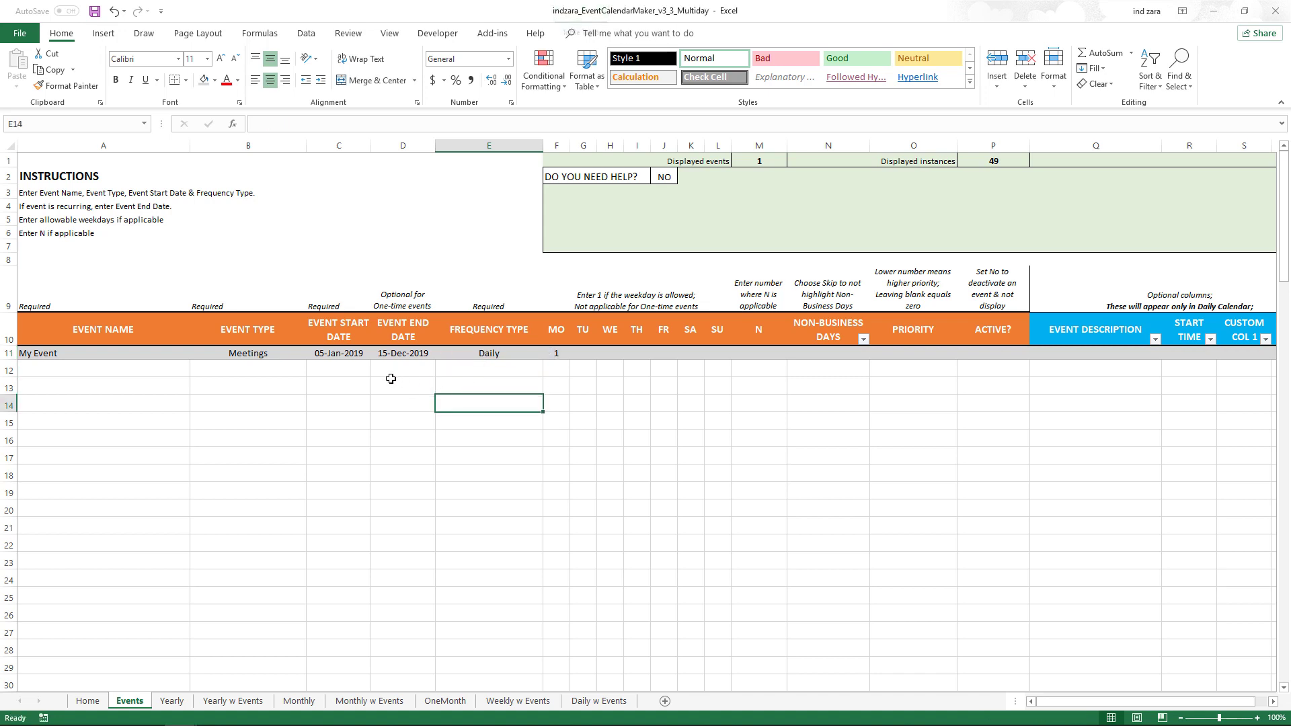
Set the end date of My Event to 1/9/2019
{"action": "left_click", "coordinate": [382, 357]}
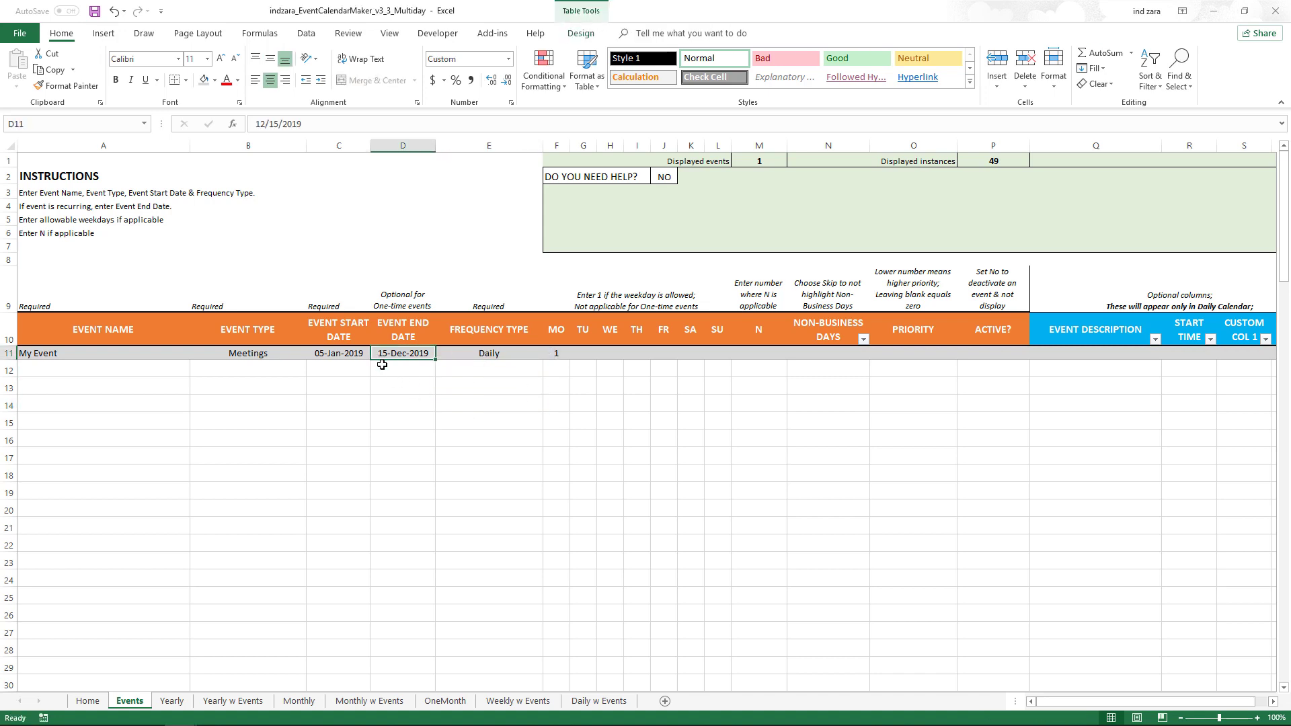
{"action": "type", "text": "1"}
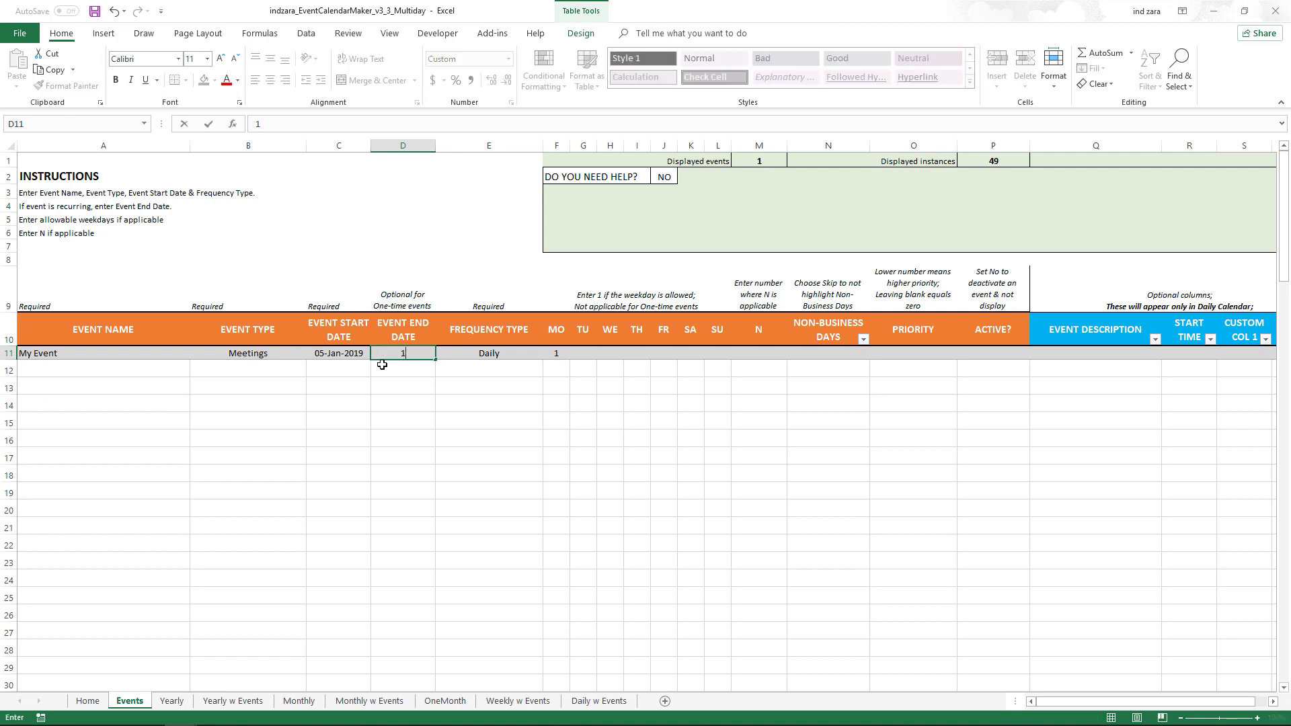
{"action": "type", "text": "/9/2019"}
{"action": "key", "text": "Return"}
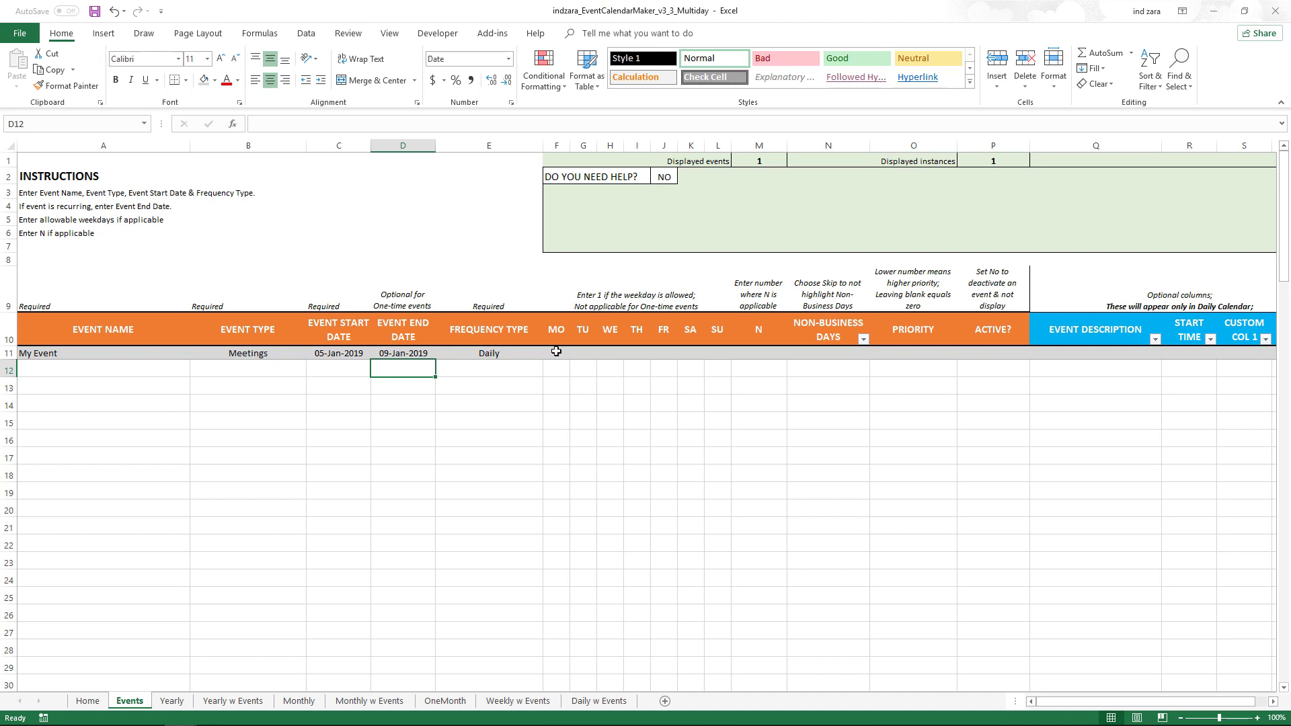
Allow the daily My Event on all weekdays from Monday to Sunday with 1 and check it on the Yearly calendar
{"action": "left_click_drag", "start_coordinate": [556, 351], "coordinate": [713, 353]}
{"action": "type", "text": "1"}
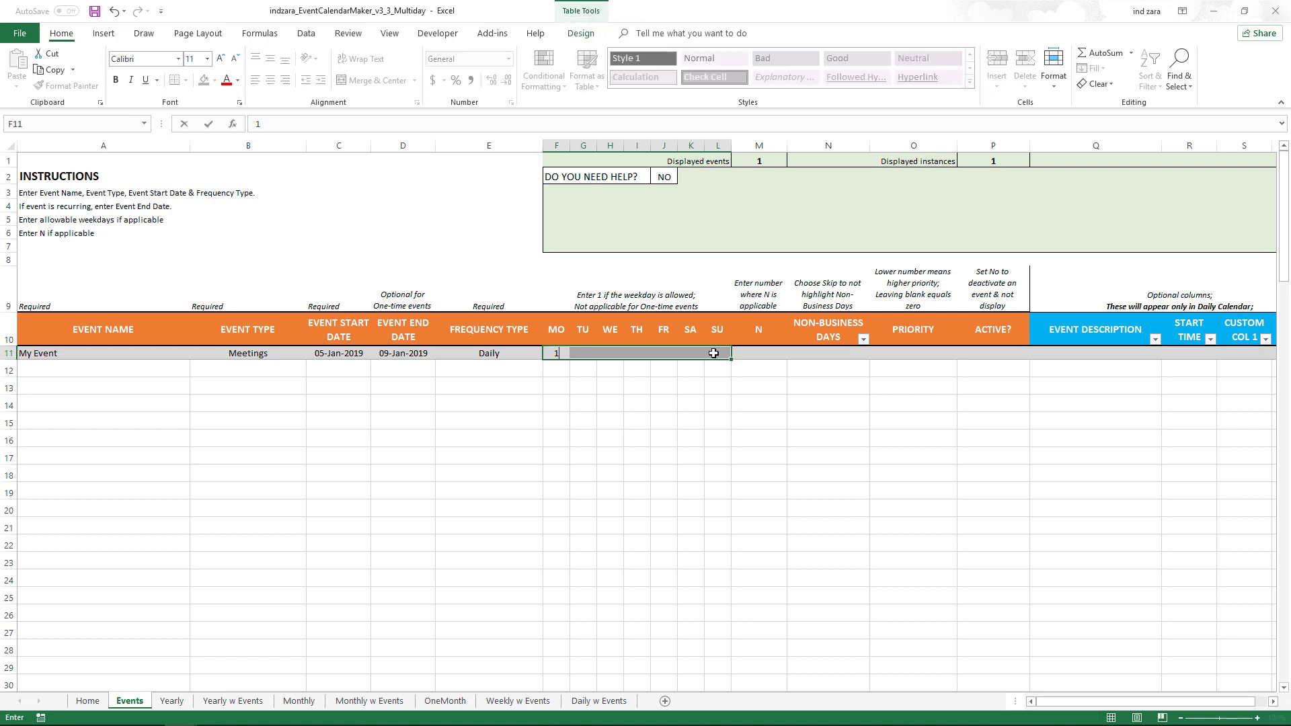
{"action": "key", "text": "ctrl+Return"}
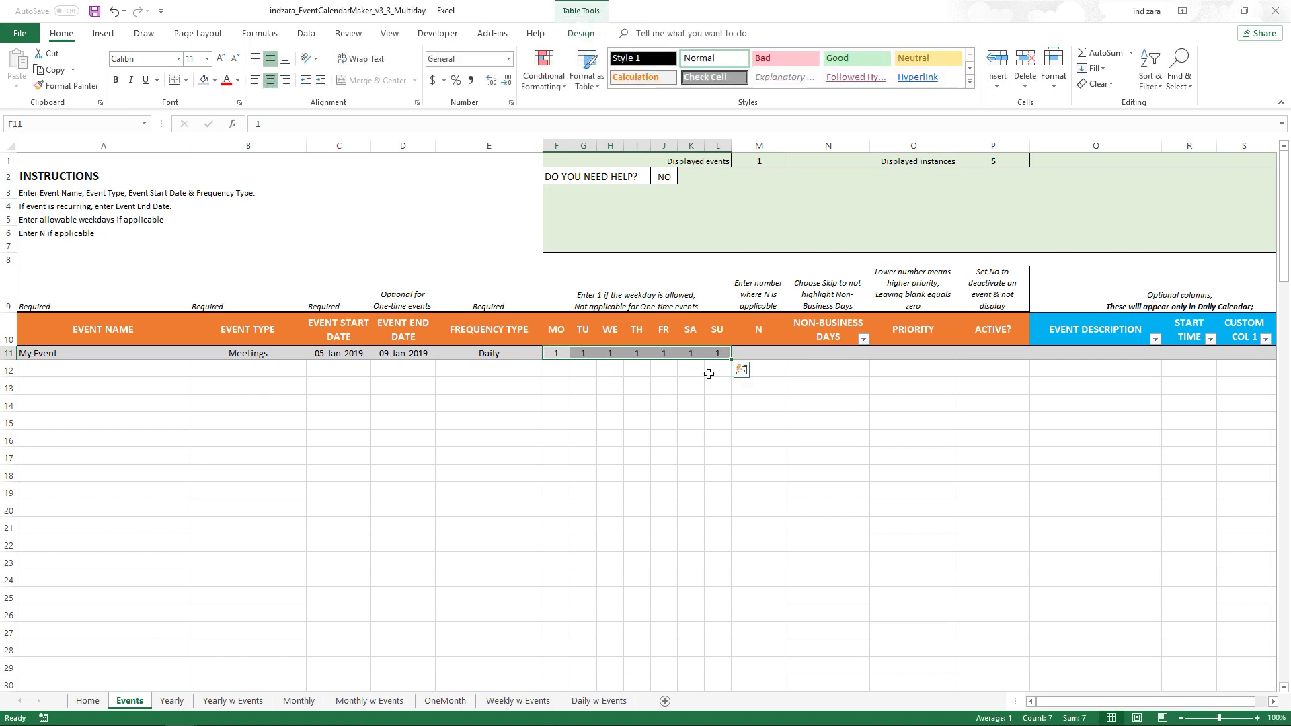
{"action": "left_click", "coordinate": [665, 385]}
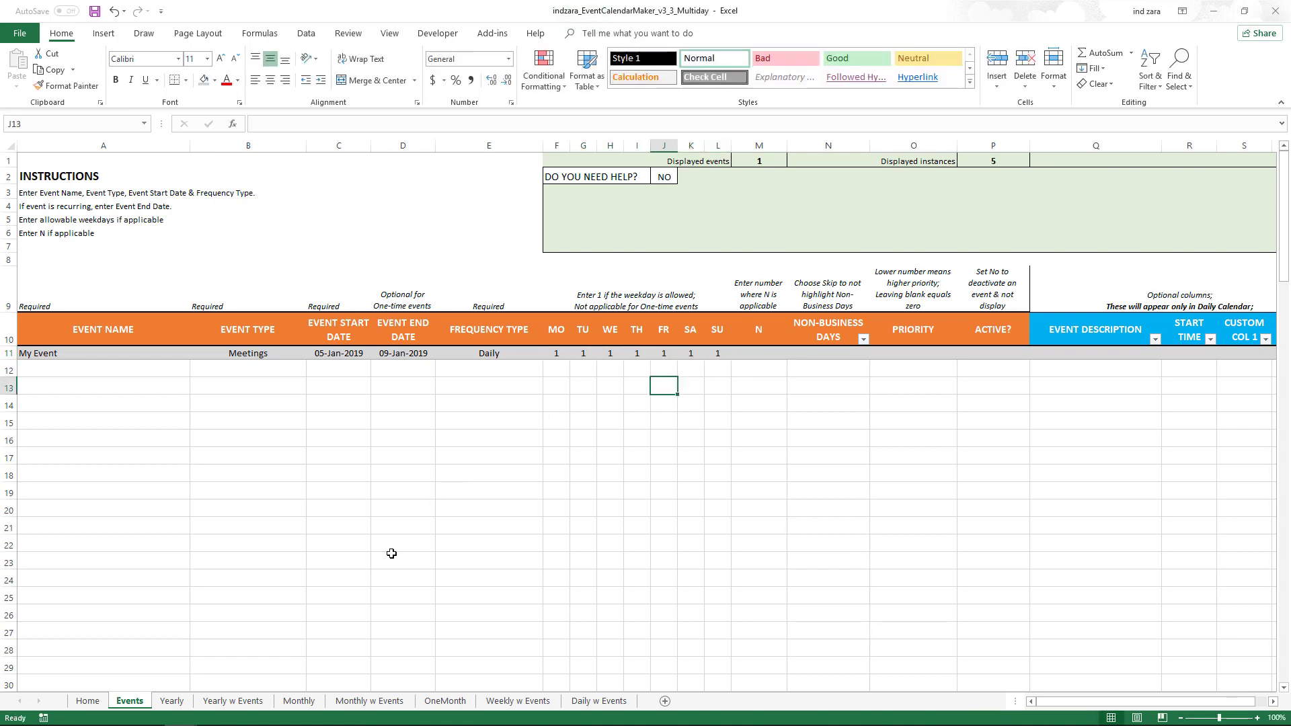
{"action": "left_click", "coordinate": [171, 701]}
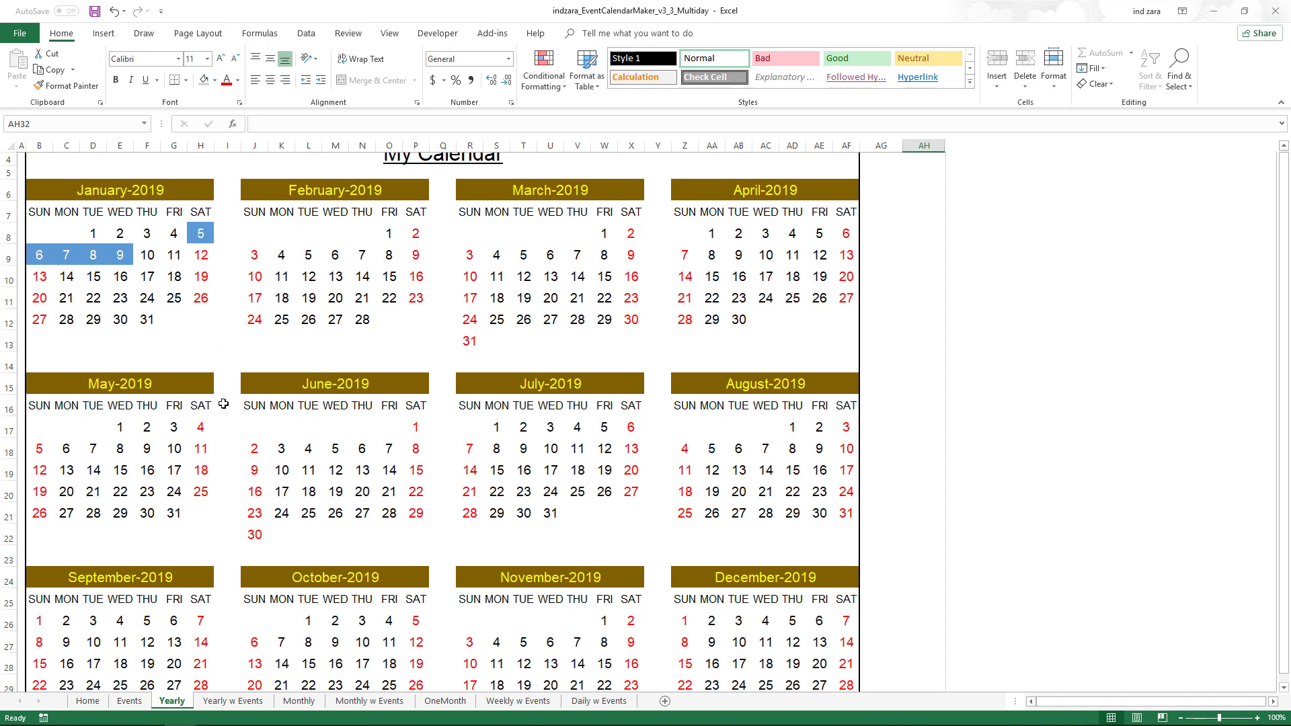
{"action": "left_click", "coordinate": [135, 701]}
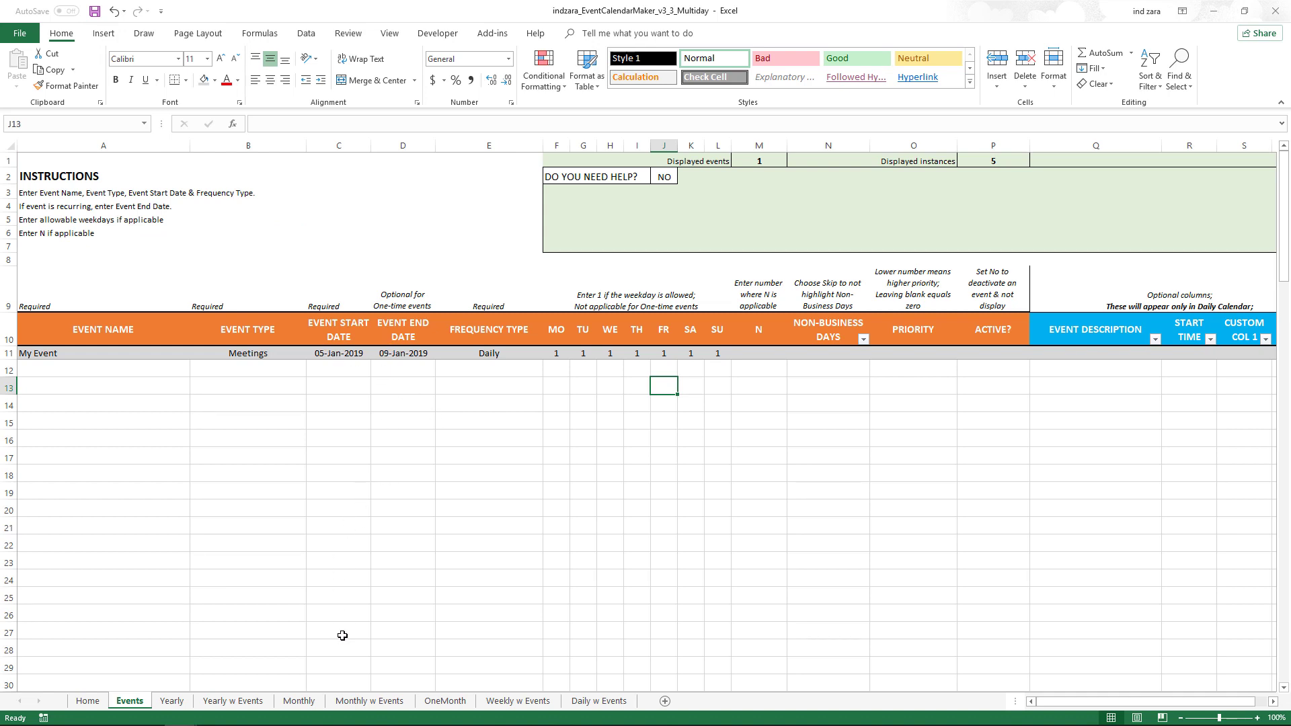
Switch the event list of the Yearly w Events calendar to display Instances
{"action": "left_click", "coordinate": [255, 703]}
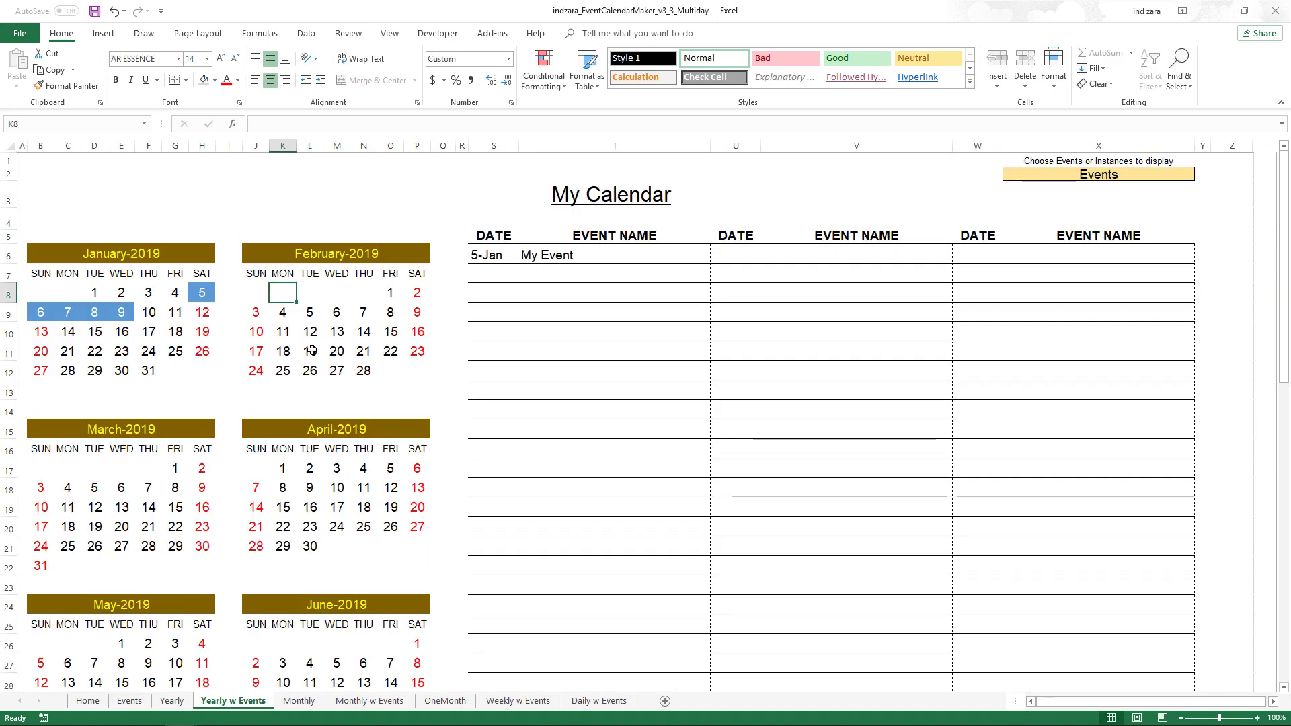
{"action": "left_click", "coordinate": [496, 256]}
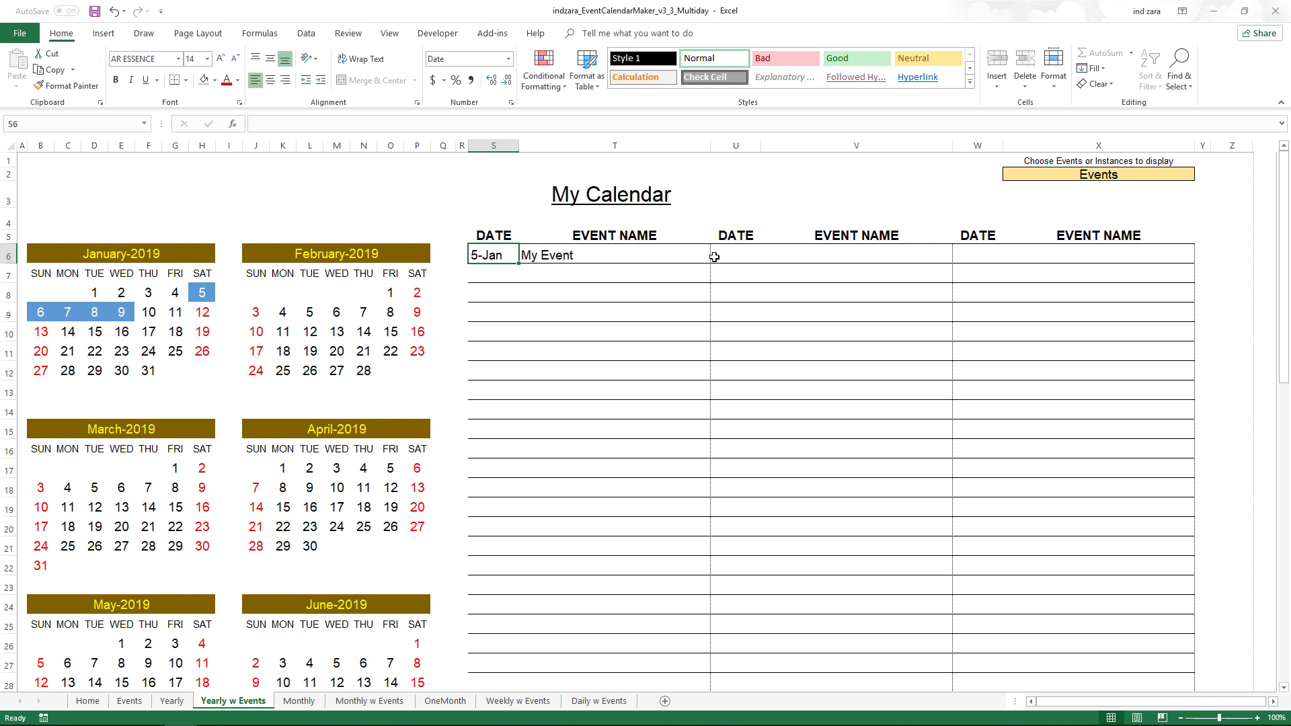
{"action": "left_click", "coordinate": [1170, 179]}
{"action": "left_click", "coordinate": [1202, 176]}
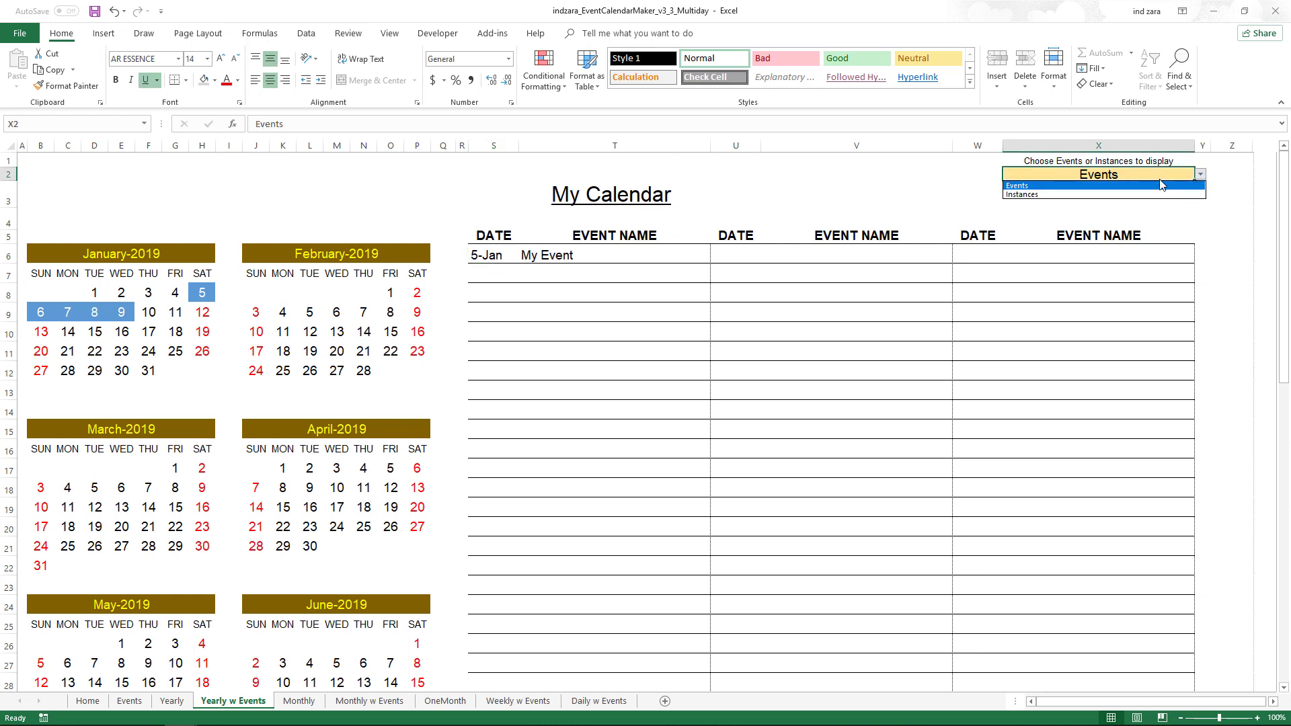
{"action": "left_click", "coordinate": [1150, 194]}
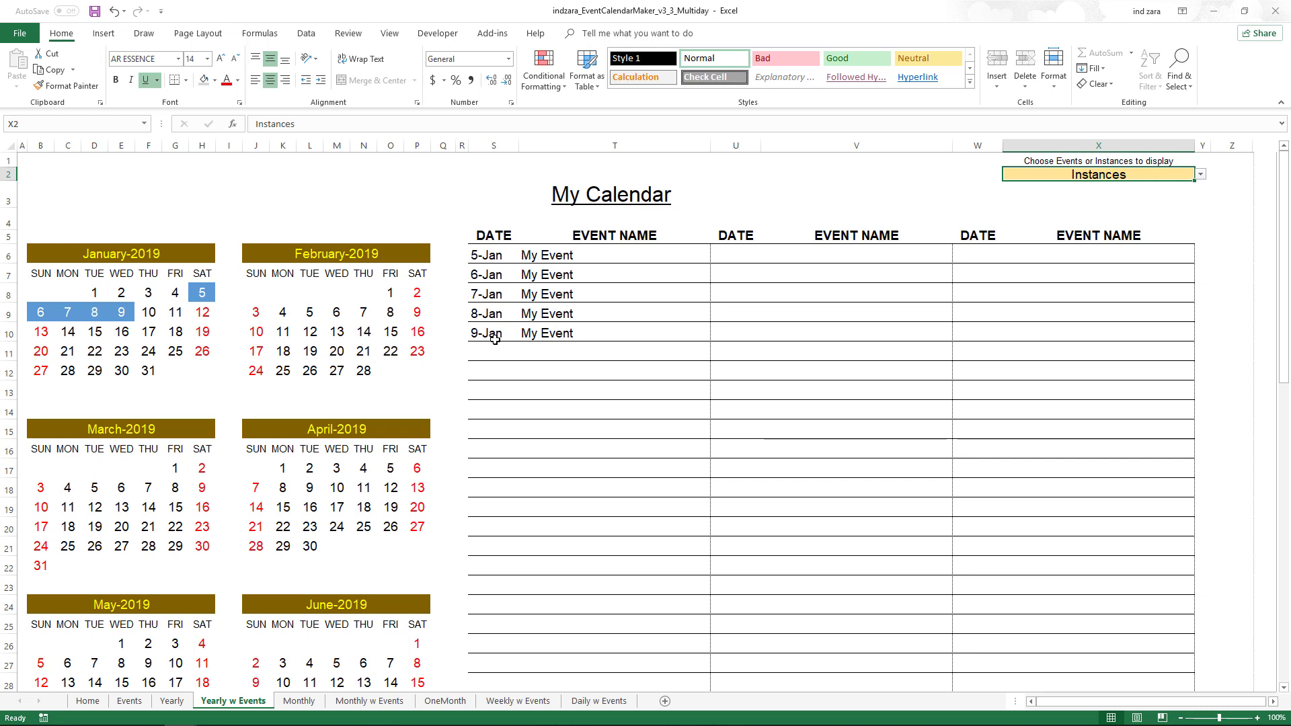
View My Event on the Monthly and Monthly w Events calendars
{"action": "left_click", "coordinate": [372, 701]}
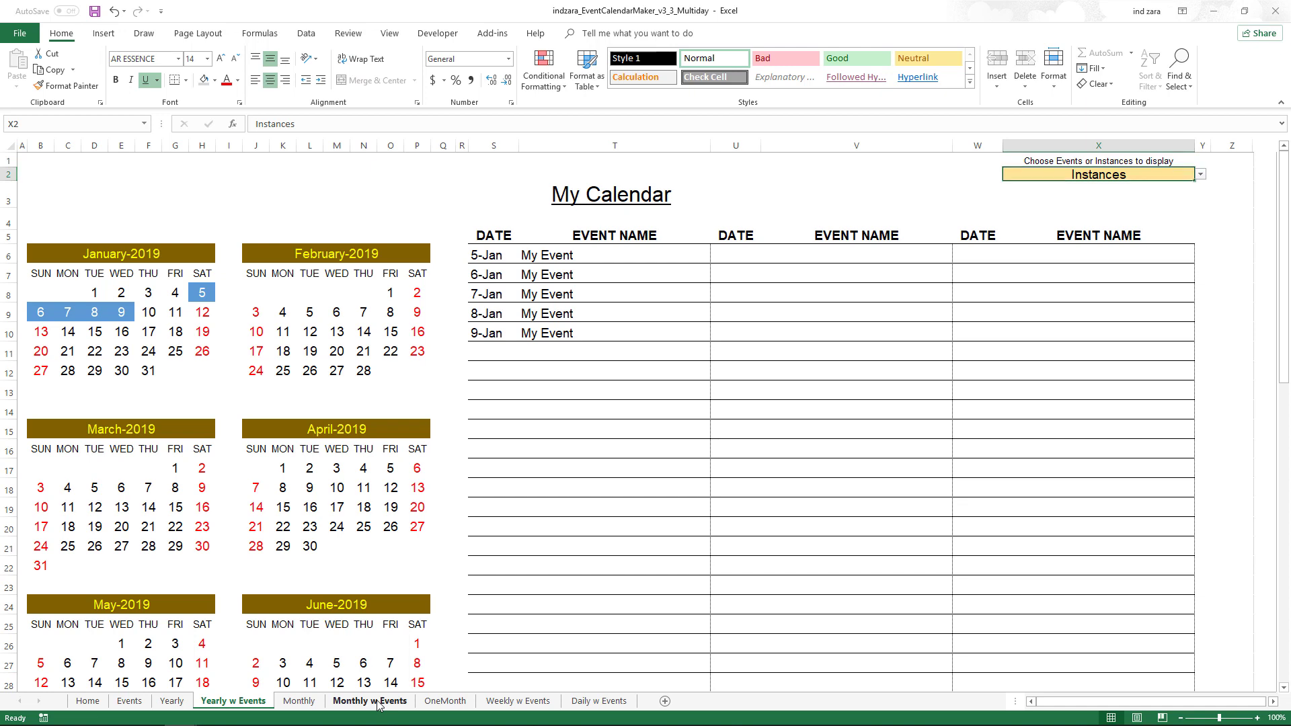
{"action": "left_click", "coordinate": [314, 704]}
{"action": "left_click", "coordinate": [370, 701]}
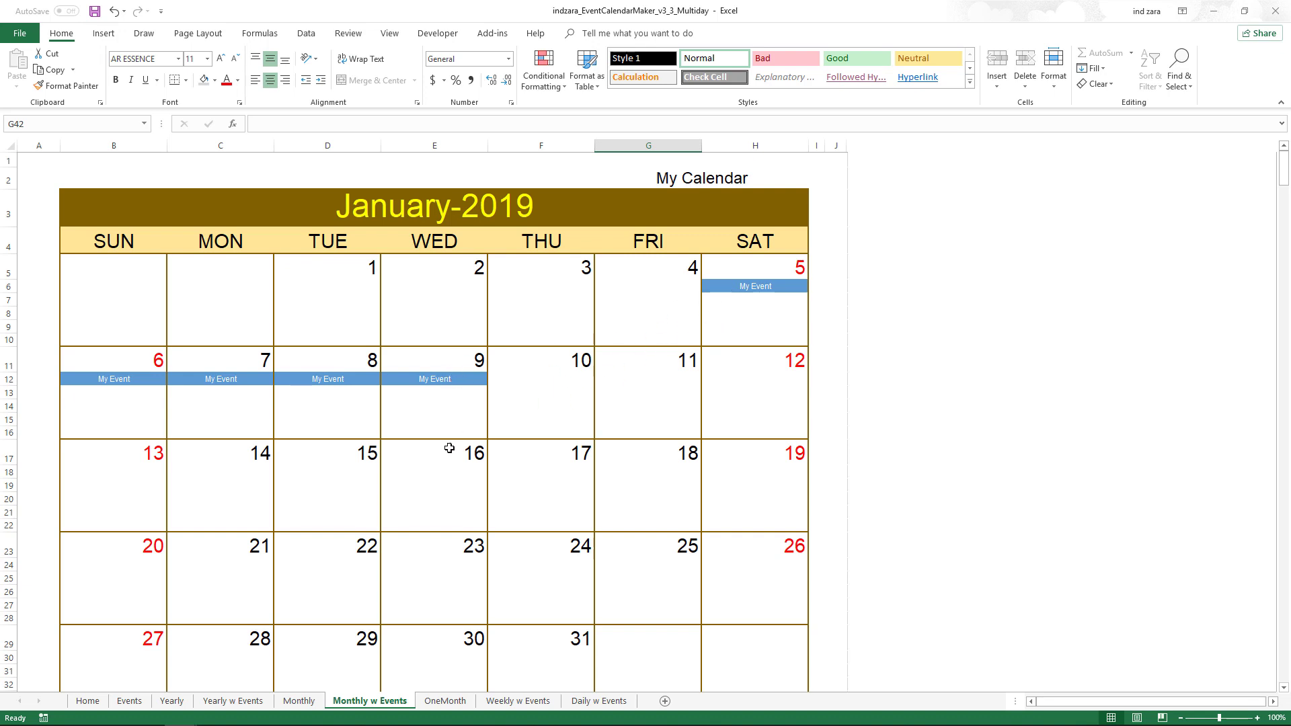
Rename the event as "My Event (5th Jan to 9th Jan)" and view it on the Monthly w Events calendar
{"action": "left_click", "coordinate": [130, 701]}
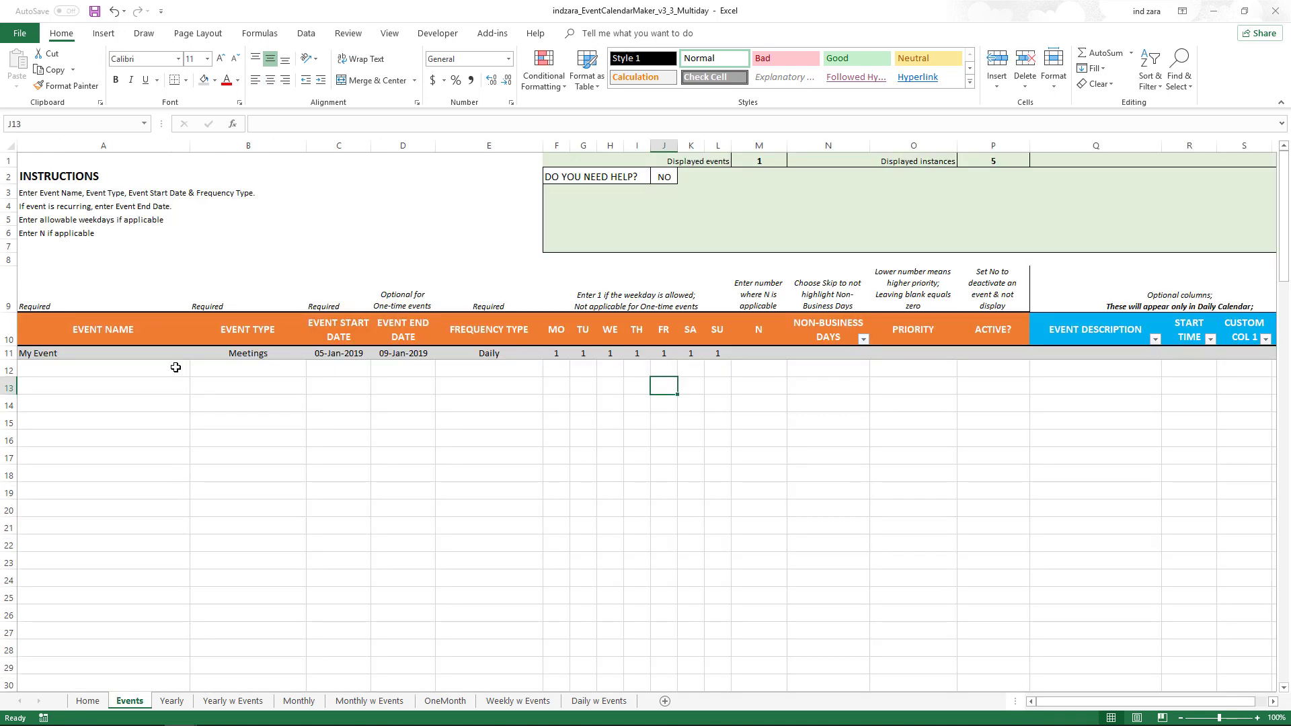
{"action": "double_click", "coordinate": [170, 352]}
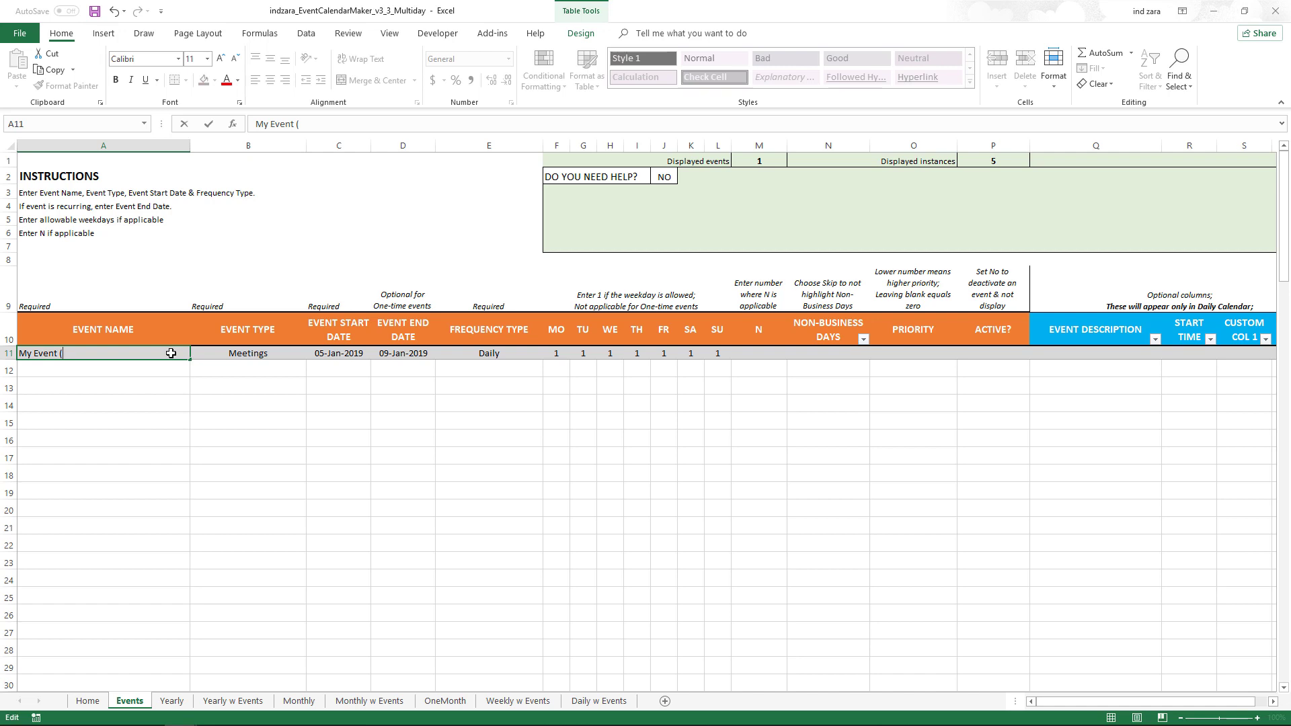
{"action": "type", "text": "(5th jan"}
{"action": "type", "text": "Jan"}
{"action": "type", "text": " to 9th Jan"}
{"action": "type", "text": ")"}
{"action": "key", "text": "Return"}
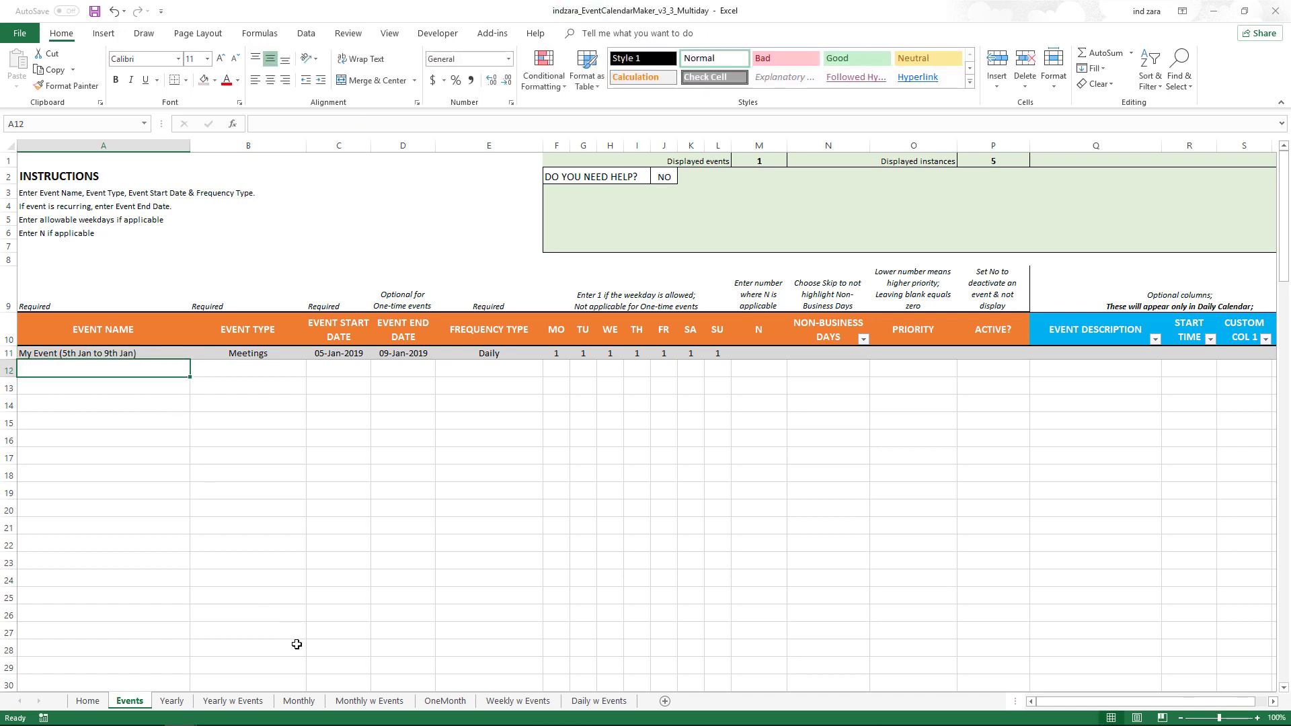
{"action": "left_click", "coordinate": [357, 702]}
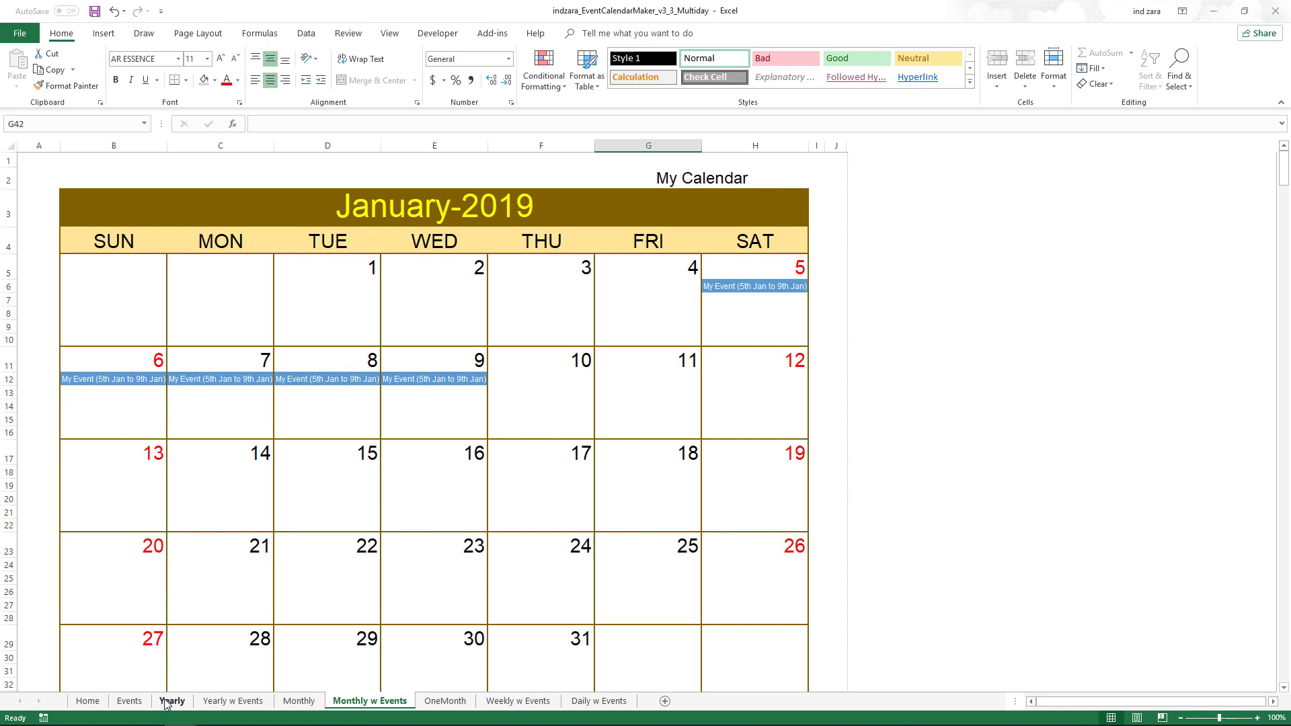
Review the start date, end date and allowed weekdays of the event, and compare them with the Yearly calendar
{"action": "left_click", "coordinate": [130, 701]}
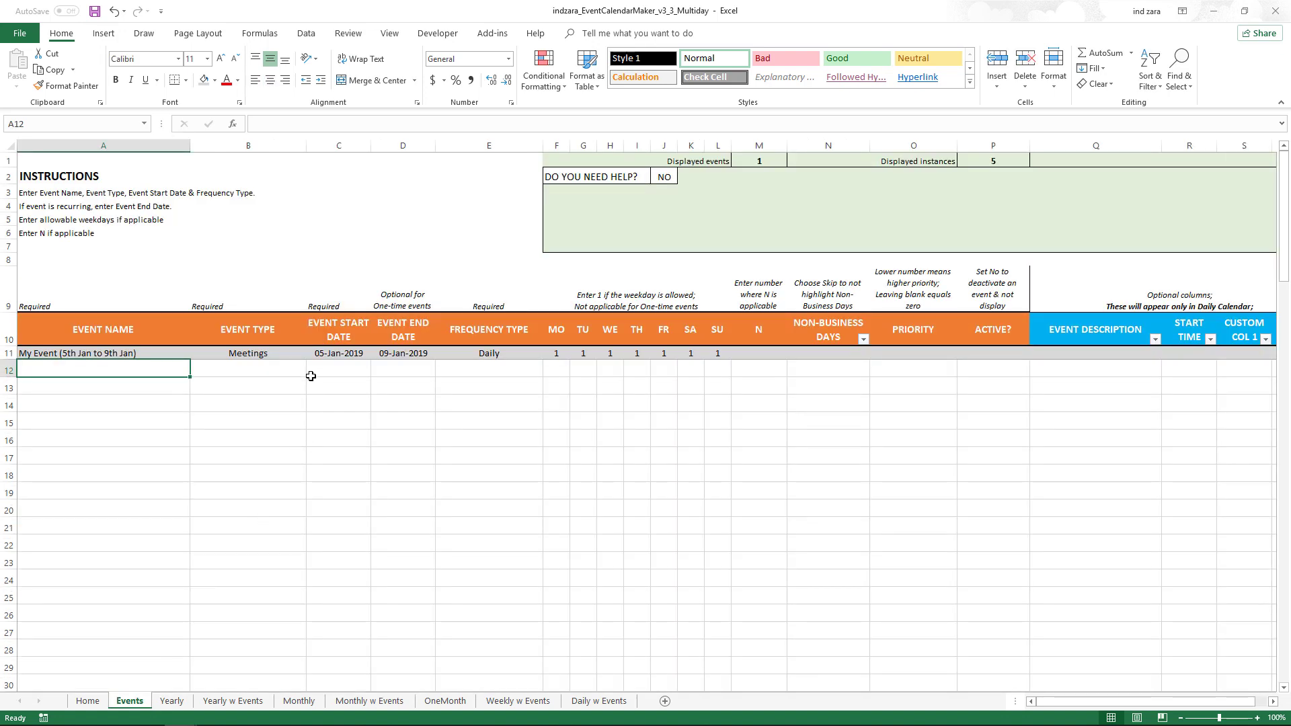
{"action": "left_click", "coordinate": [343, 353]}
{"action": "key", "text": "Right"}
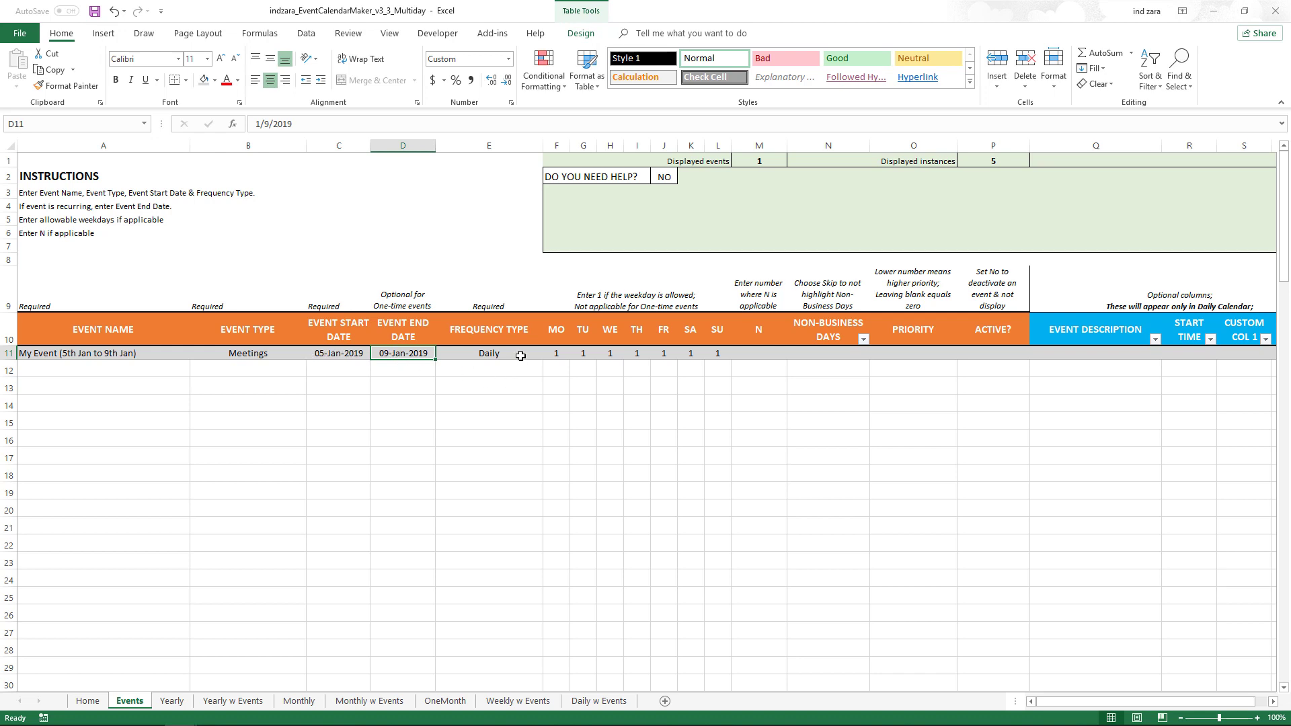
{"action": "left_click_drag", "start_coordinate": [557, 354], "coordinate": [713, 355]}
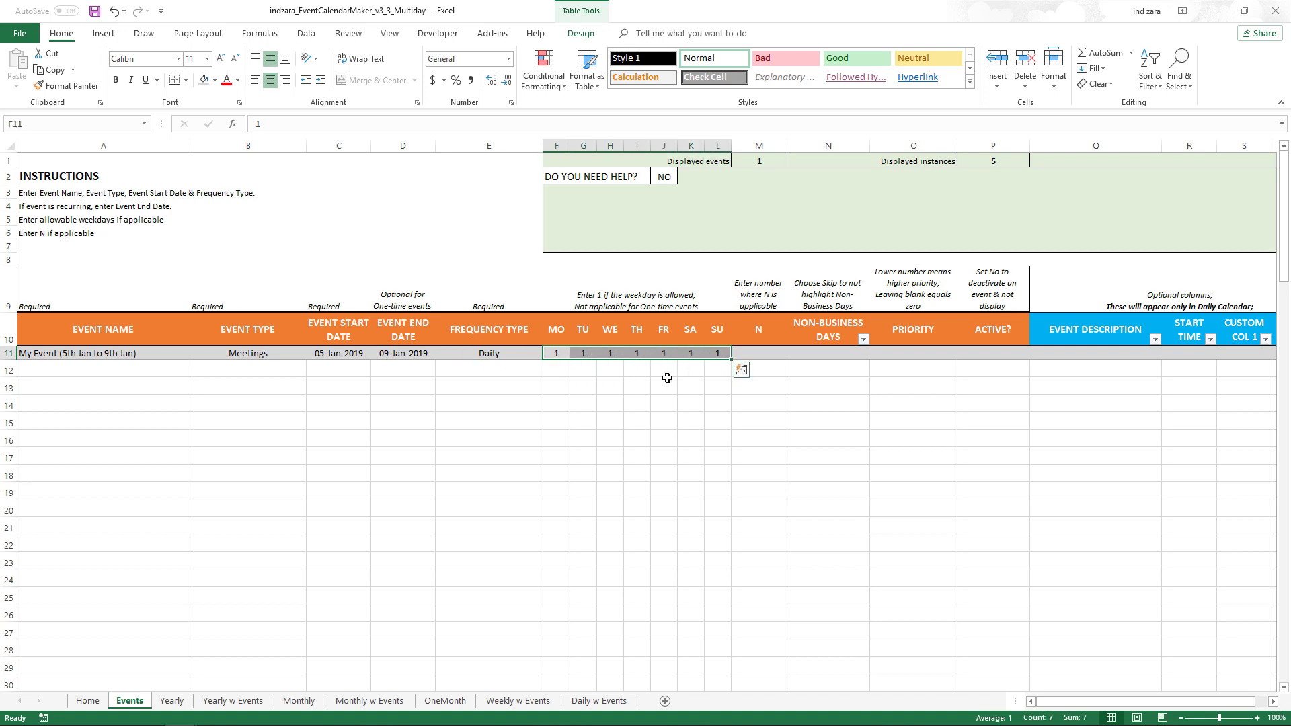
{"action": "left_click", "coordinate": [171, 700]}
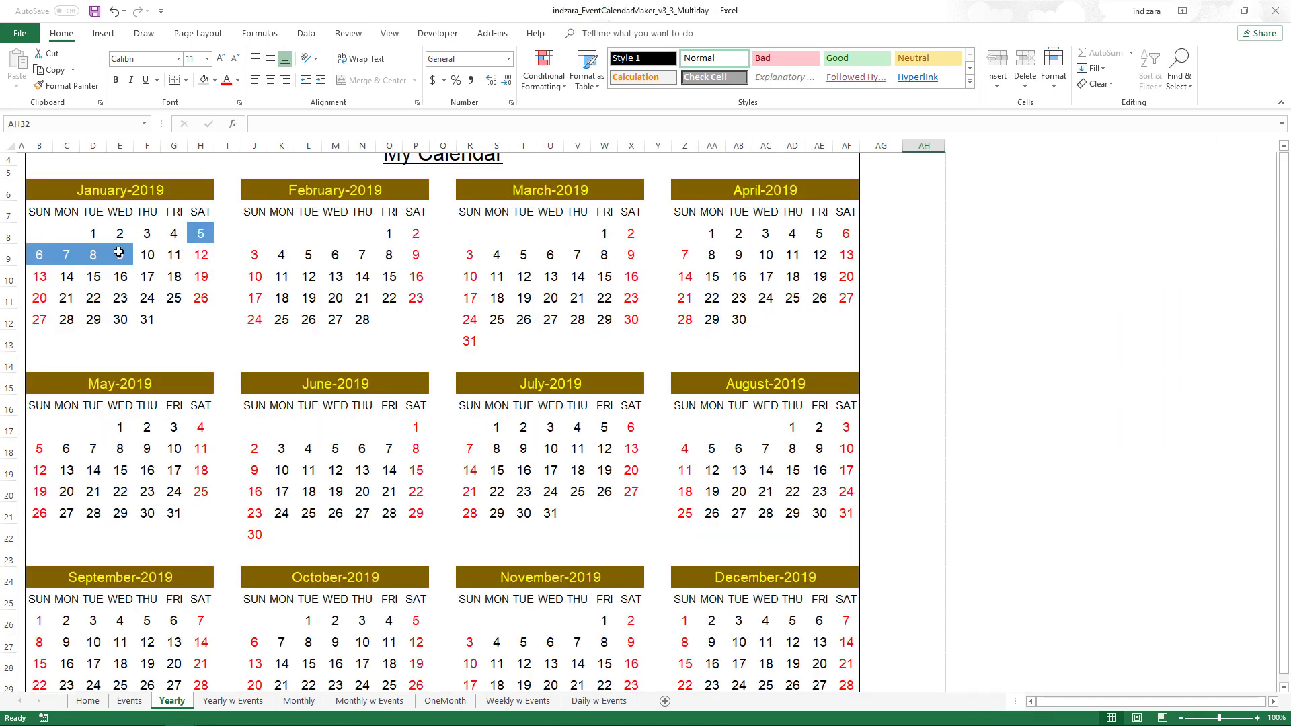
Clear the Thursday and Friday values of the event and view the Yearly calendar
{"action": "left_click", "coordinate": [140, 701]}
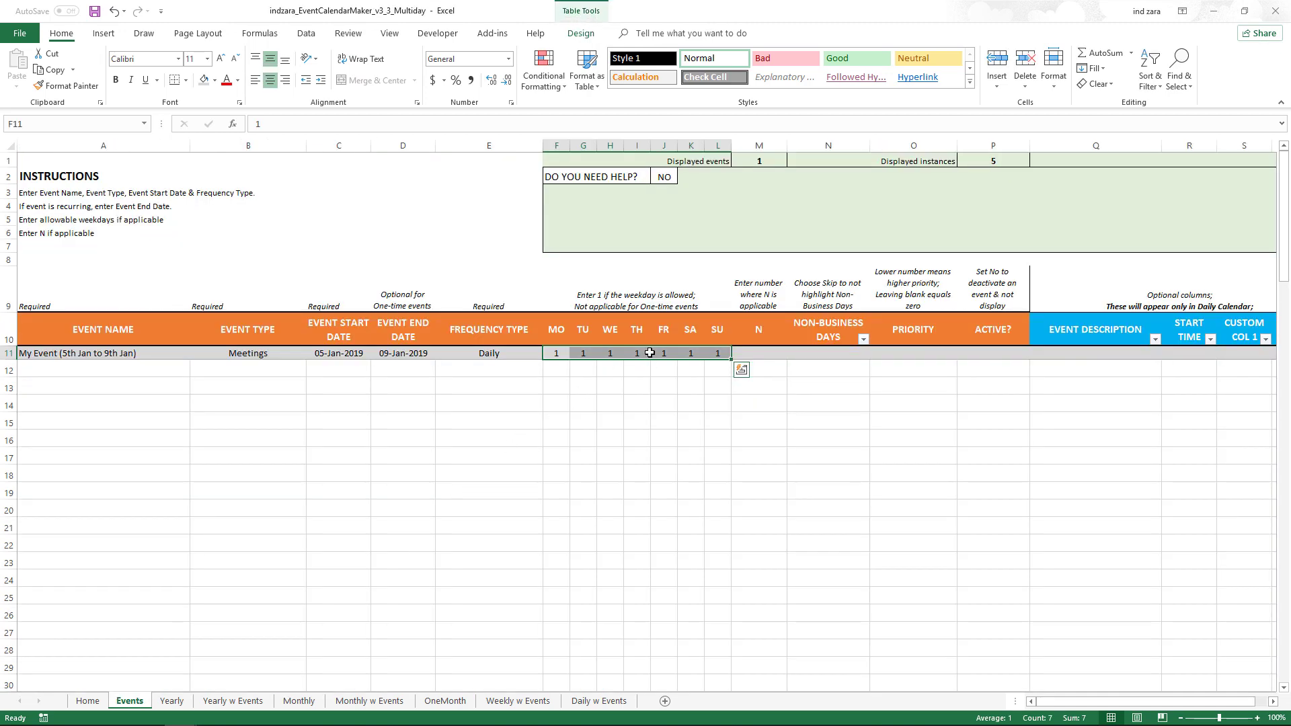
{"action": "left_click", "coordinate": [718, 354]}
{"action": "left_click_drag", "start_coordinate": [638, 353], "coordinate": [674, 352]}
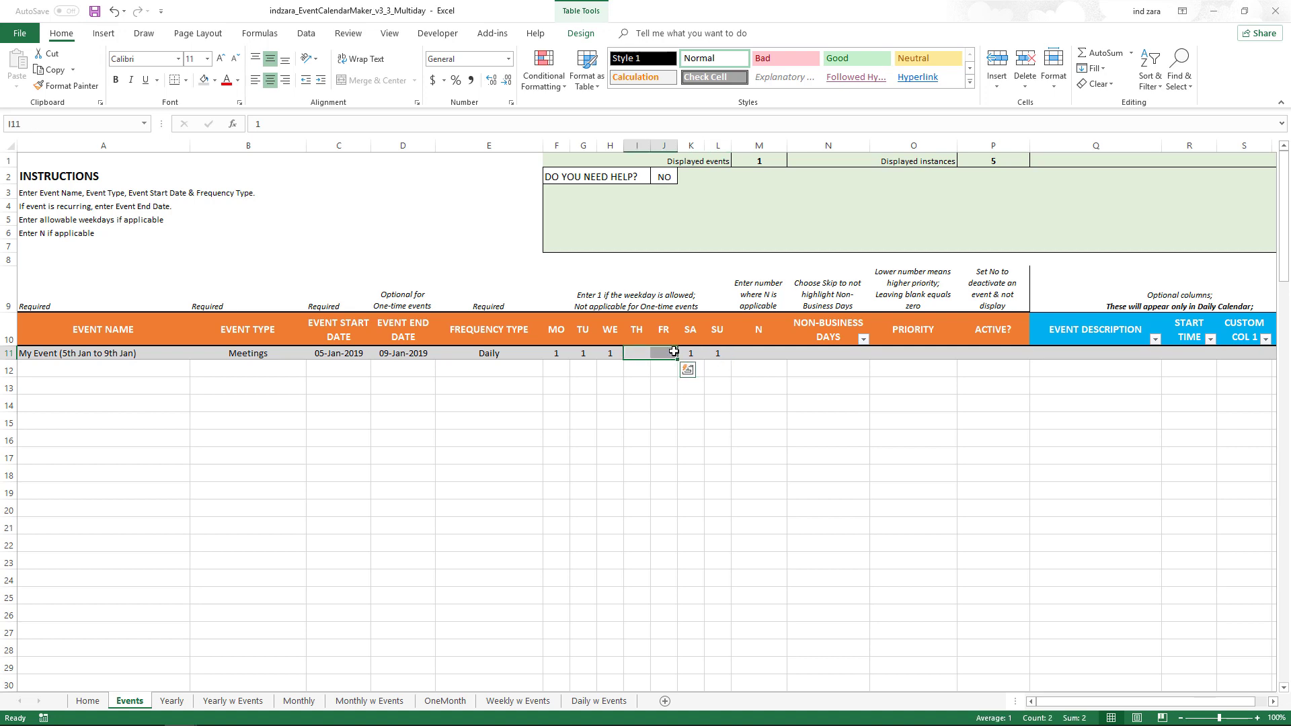
{"action": "key", "text": "Delete"}
{"action": "left_click", "coordinate": [636, 403]}
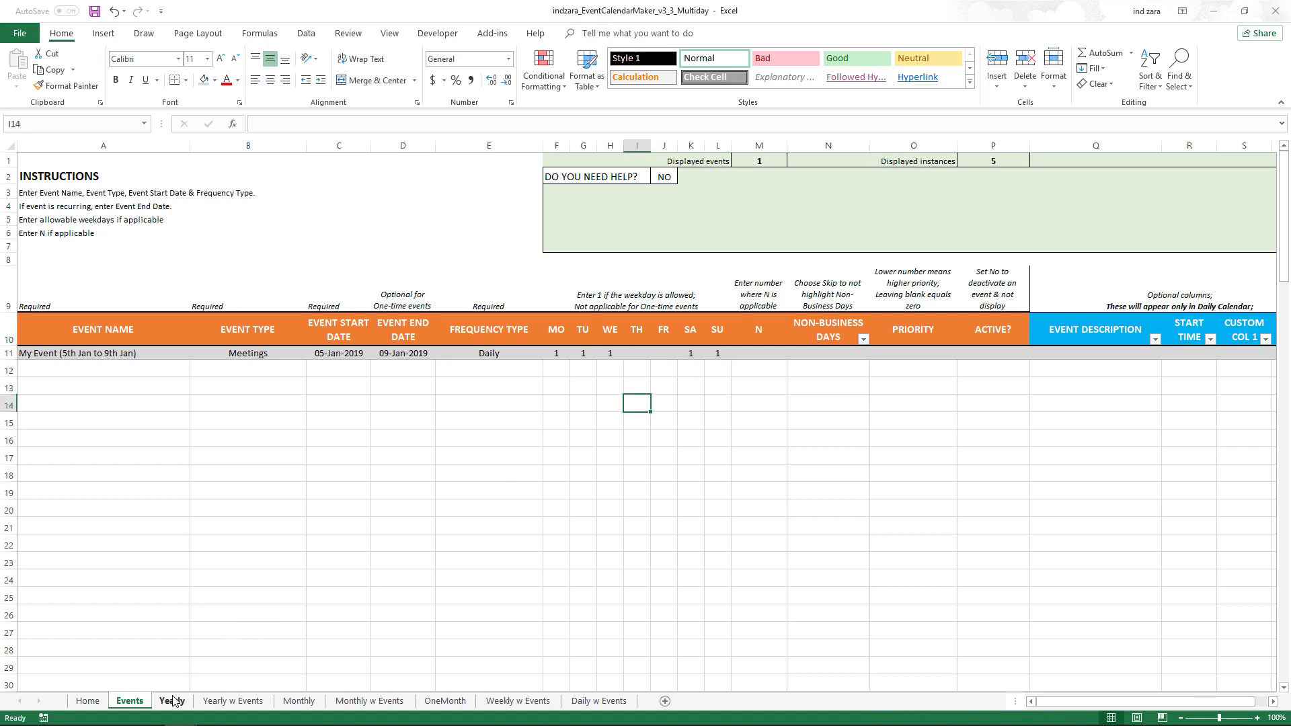
{"action": "left_click", "coordinate": [173, 702]}
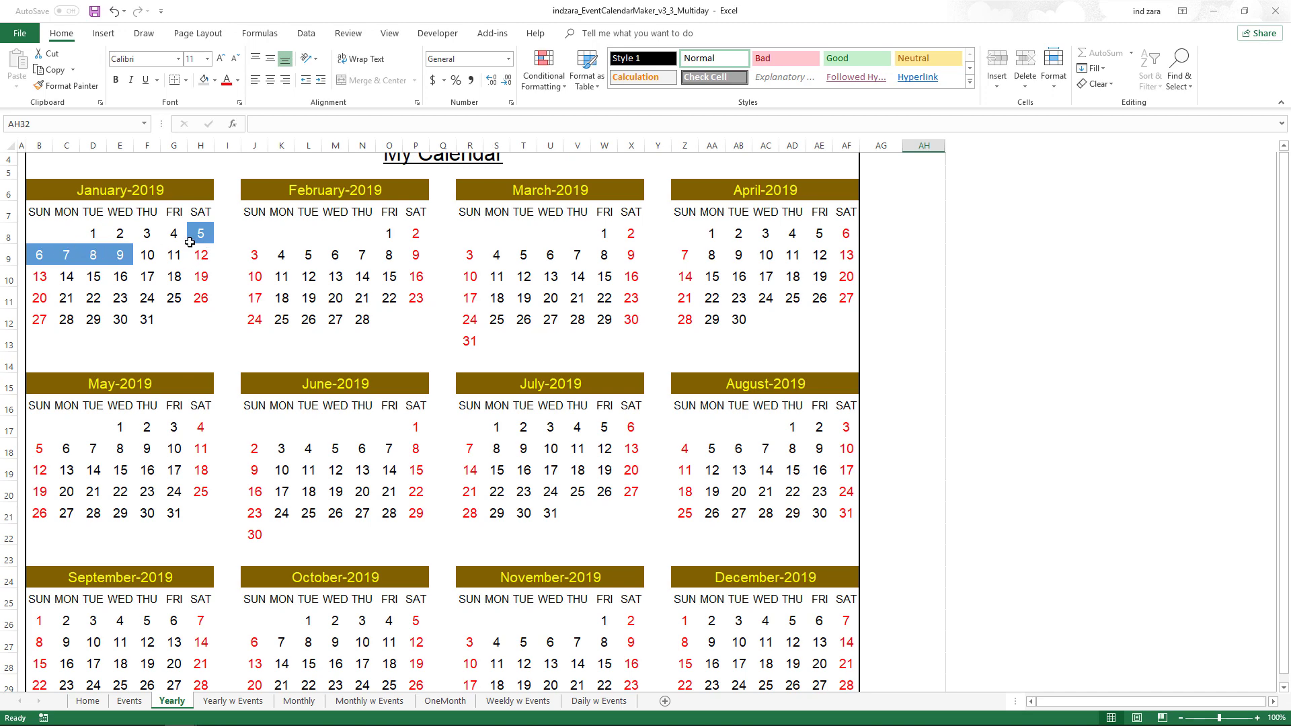
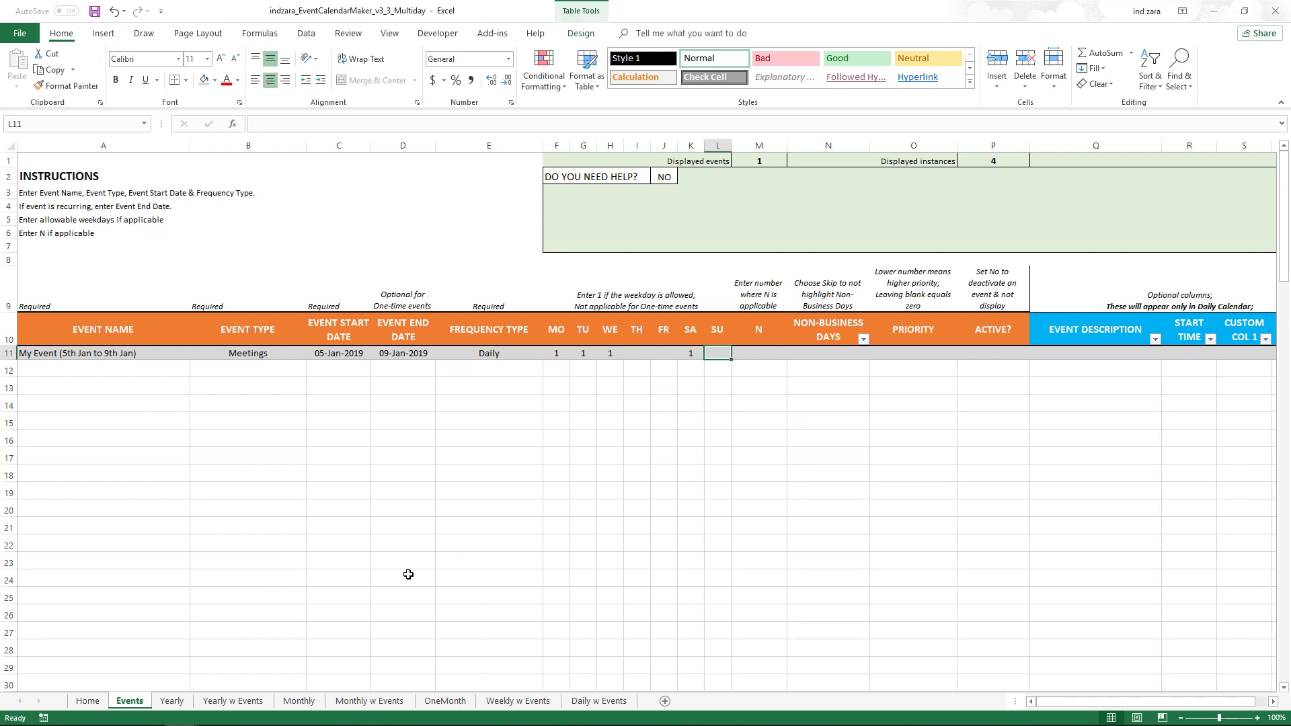
Check the event's days on the Yearly calendar with Sunday not allowed and return to the Events sheet
{"action": "left_click", "coordinate": [176, 702]}
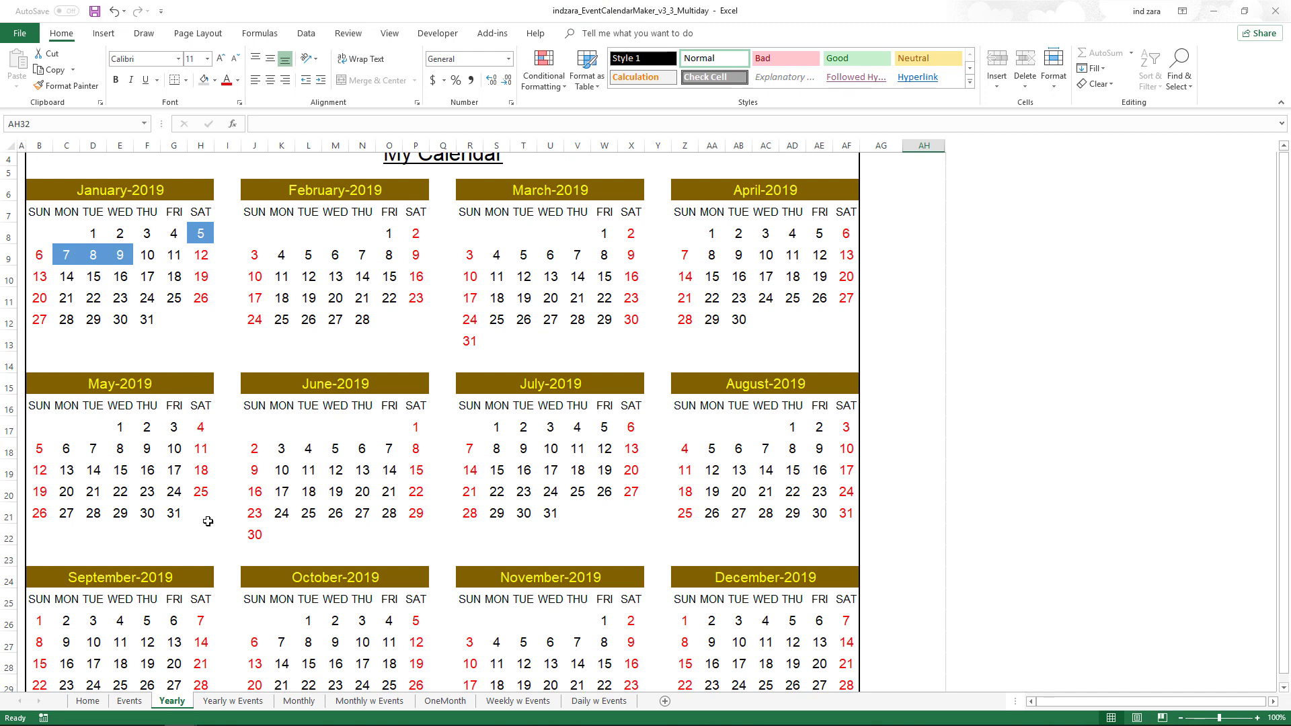
{"action": "left_click", "coordinate": [130, 701]}
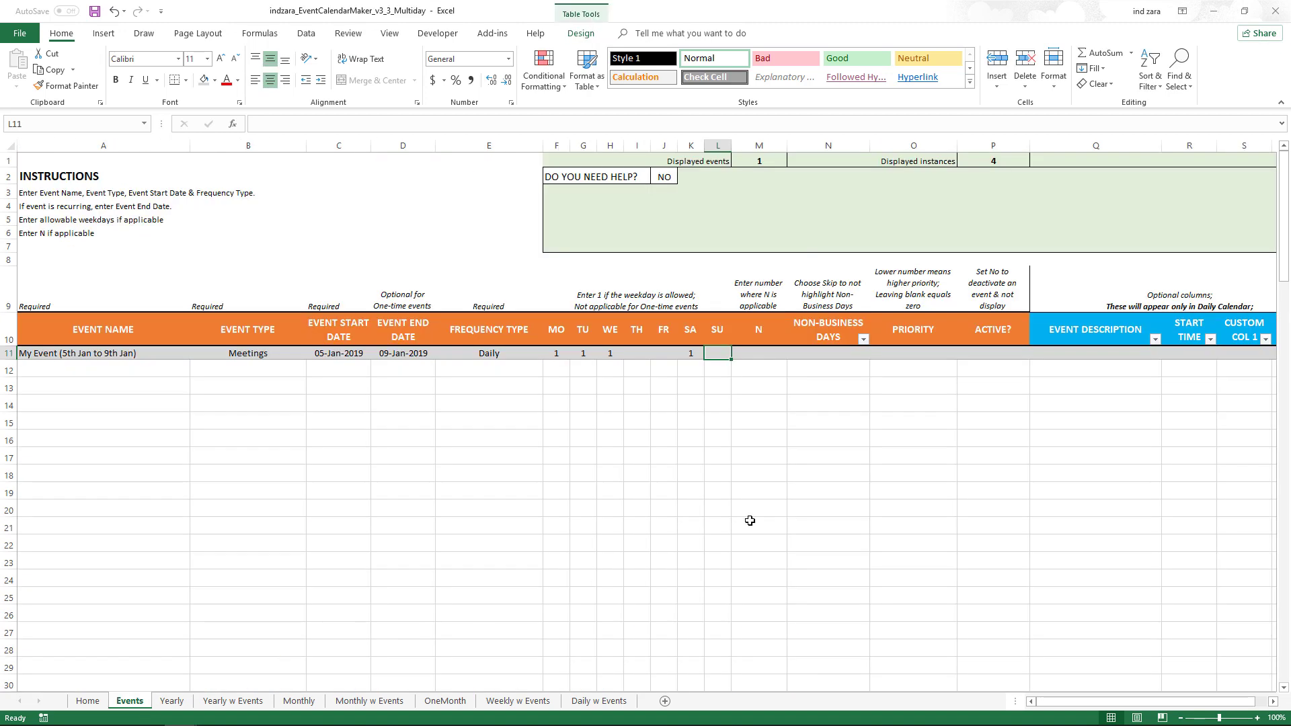
Set the event's Non-Business Days option to Skip
{"action": "left_click", "coordinate": [831, 354]}
{"action": "left_click", "coordinate": [876, 353]}
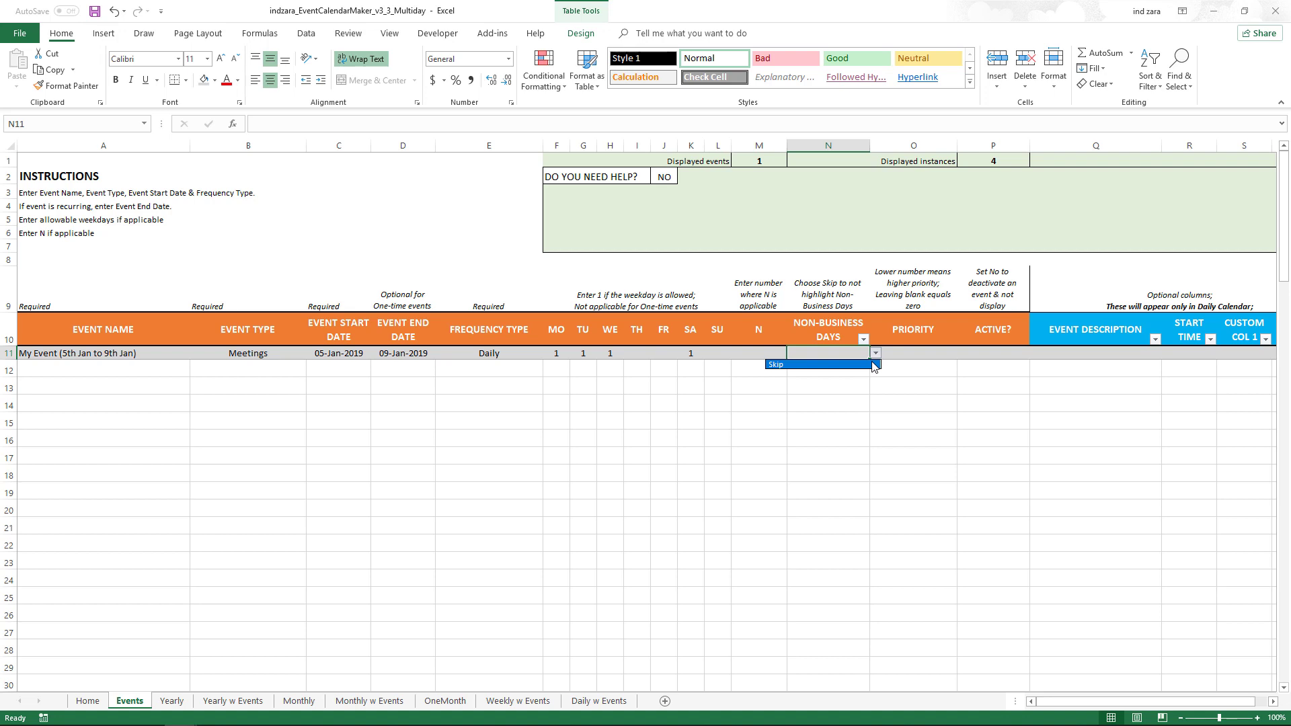
{"action": "left_click", "coordinate": [874, 365]}
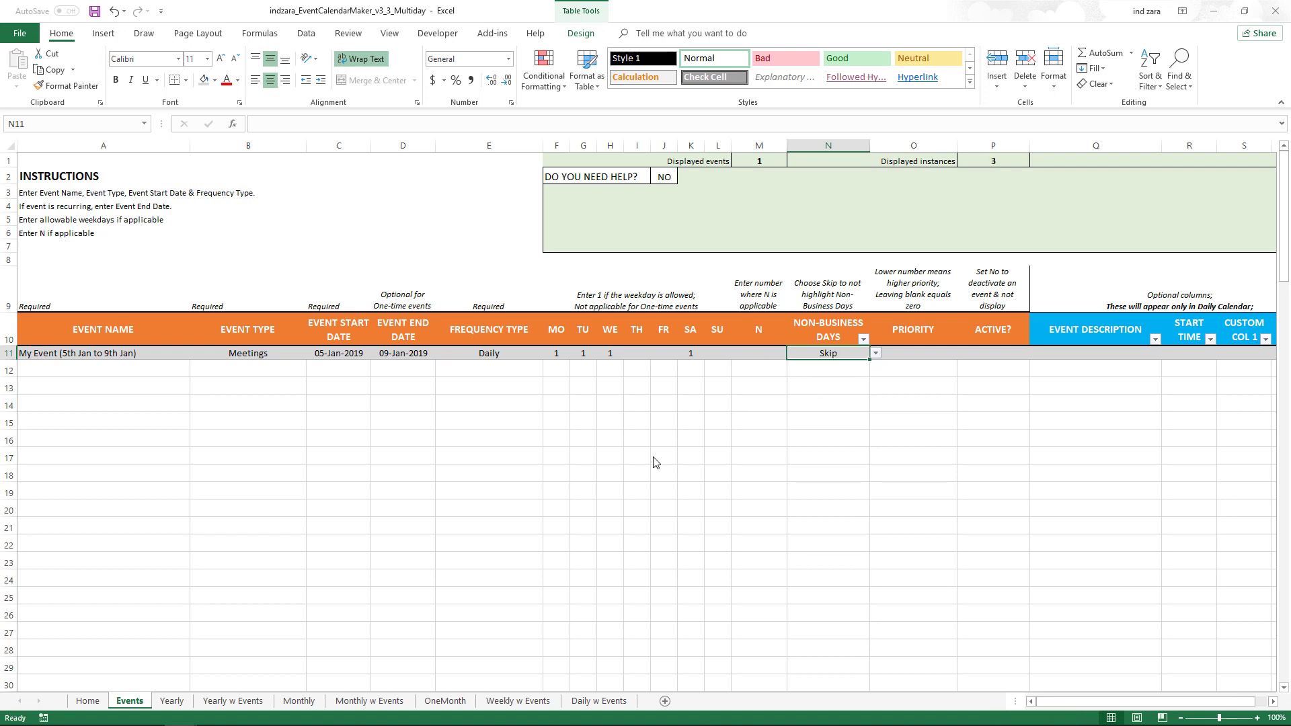
Check the weekend setting on the Home sheet and the event's days on the Yearly calendar, and return to the Events sheet
{"action": "left_click", "coordinate": [87, 701]}
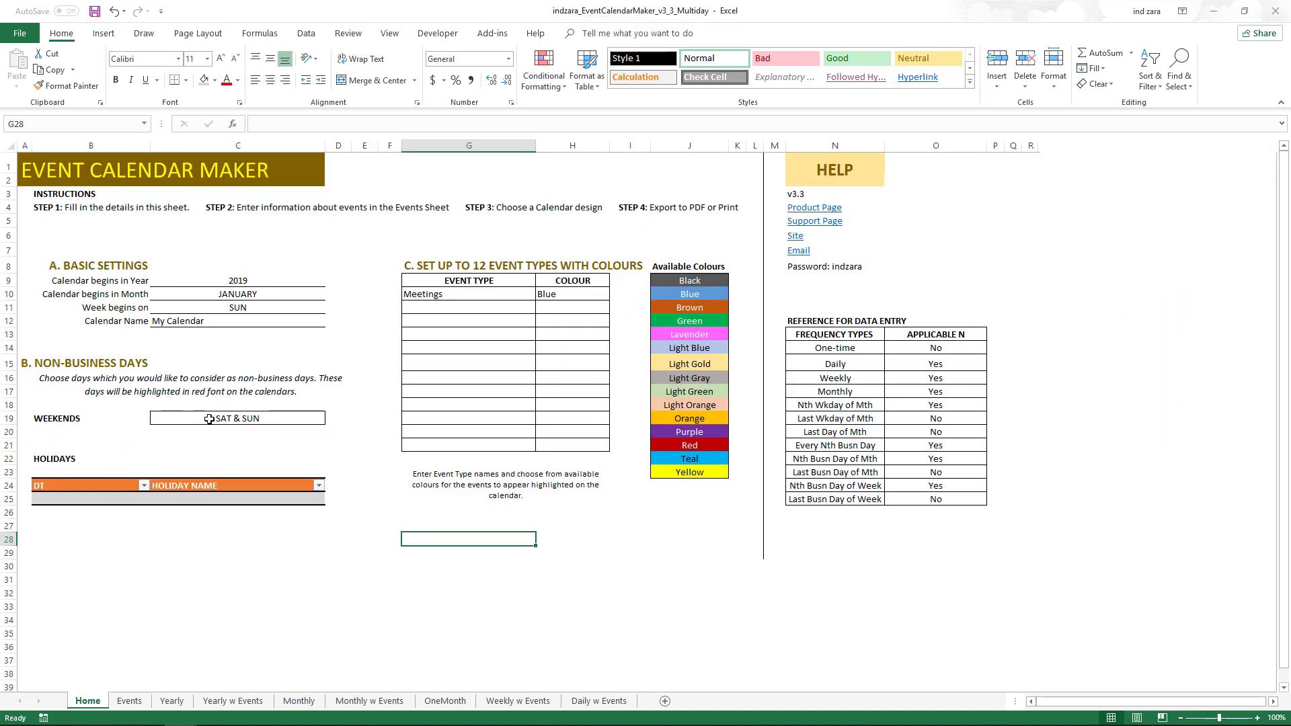
{"action": "left_click", "coordinate": [163, 704]}
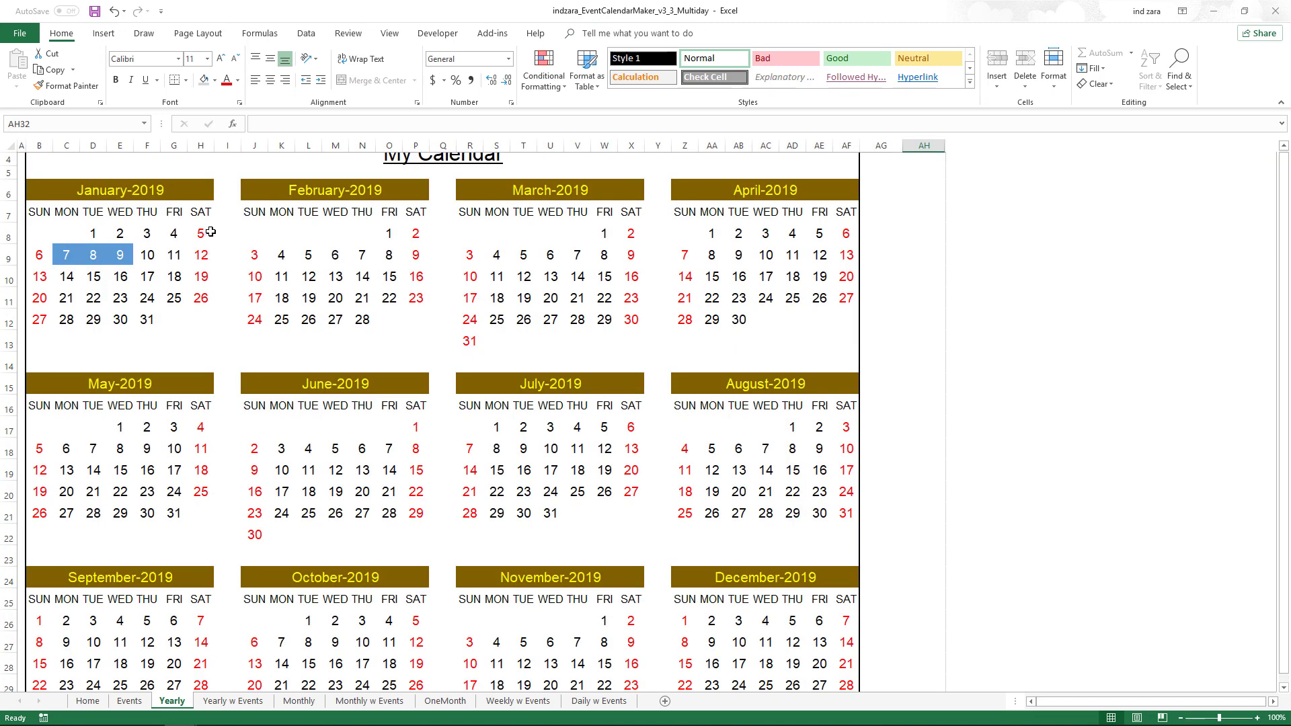
{"action": "left_click", "coordinate": [130, 702]}
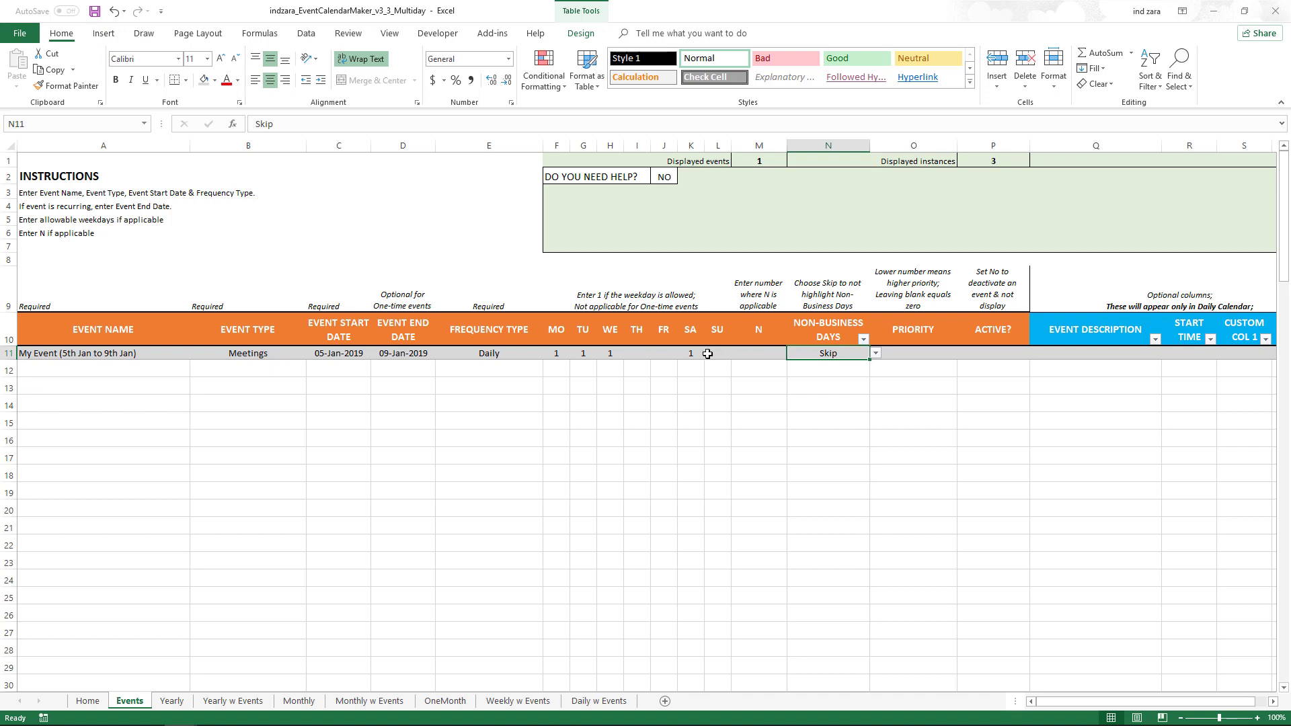
Review the event's Sunday setting and the available frequency types, leaving the frequency unchanged
{"action": "left_click", "coordinate": [702, 353]}
{"action": "left_click", "coordinate": [721, 352]}
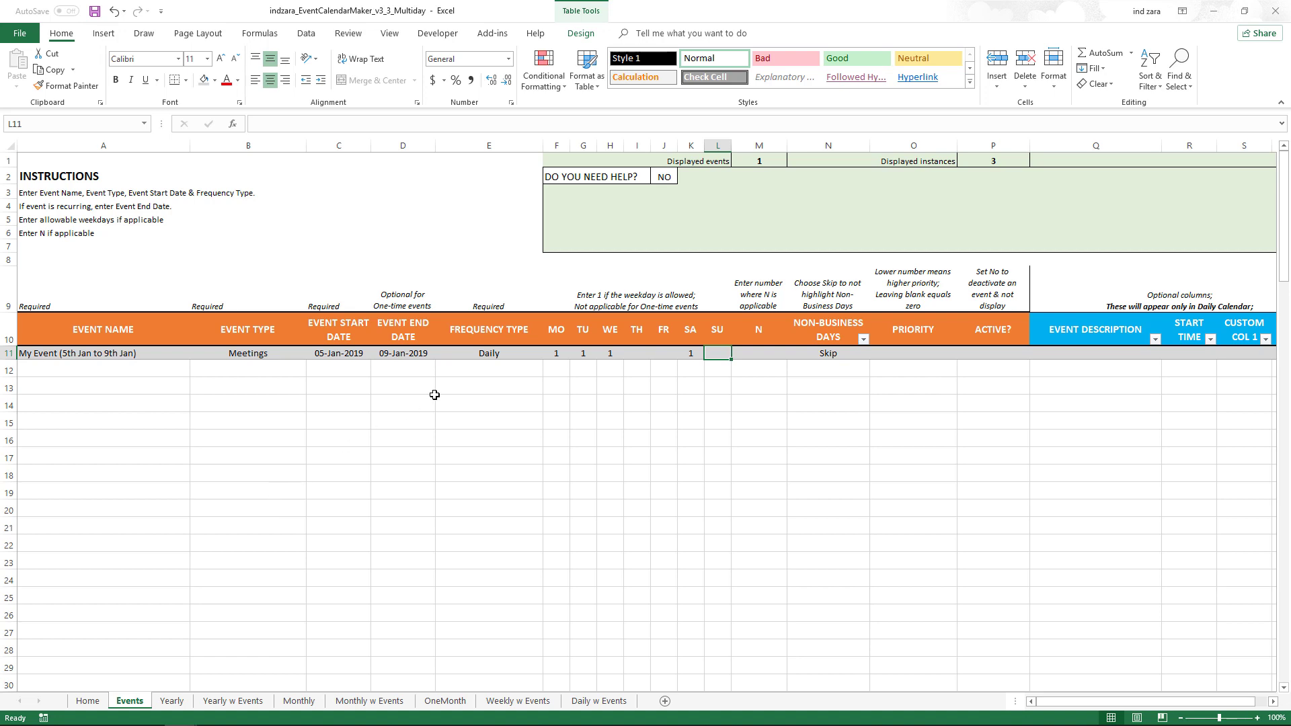
{"action": "left_click", "coordinate": [506, 354]}
{"action": "left_click", "coordinate": [546, 356]}
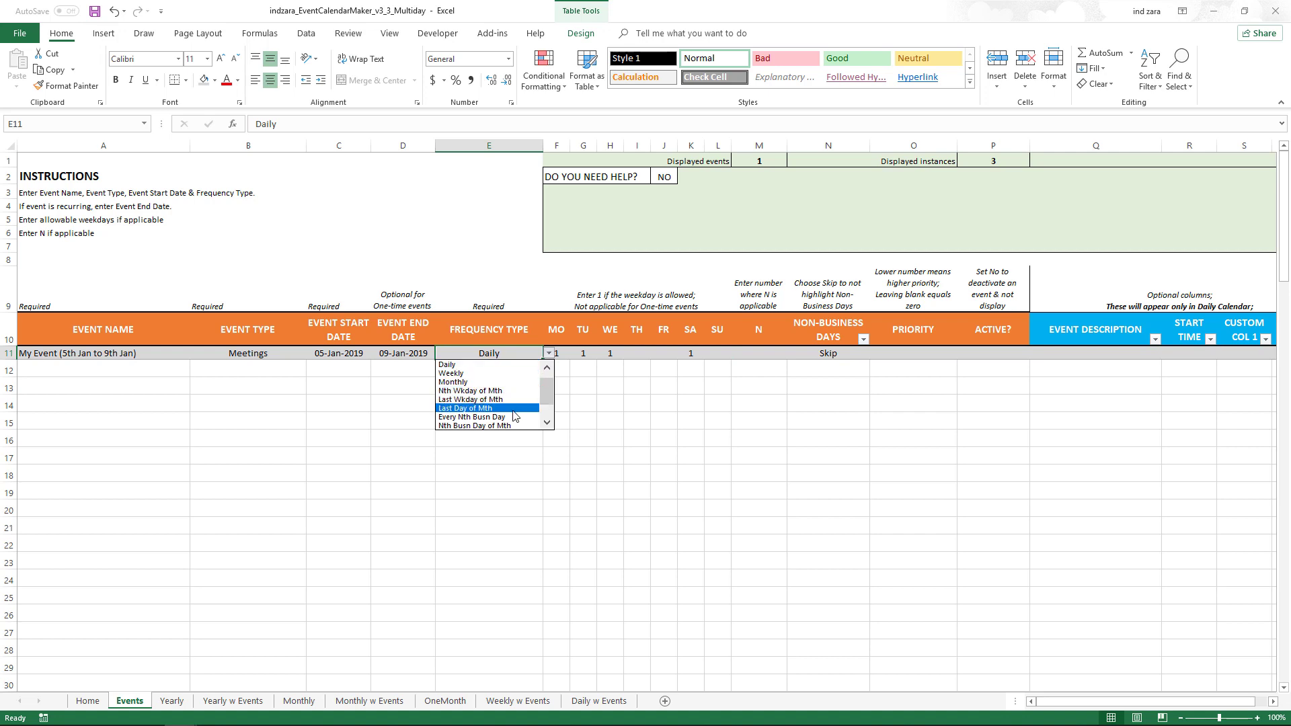
{"action": "scroll", "coordinate": [551, 388], "scroll_direction": "up", "scroll_amount": 1}
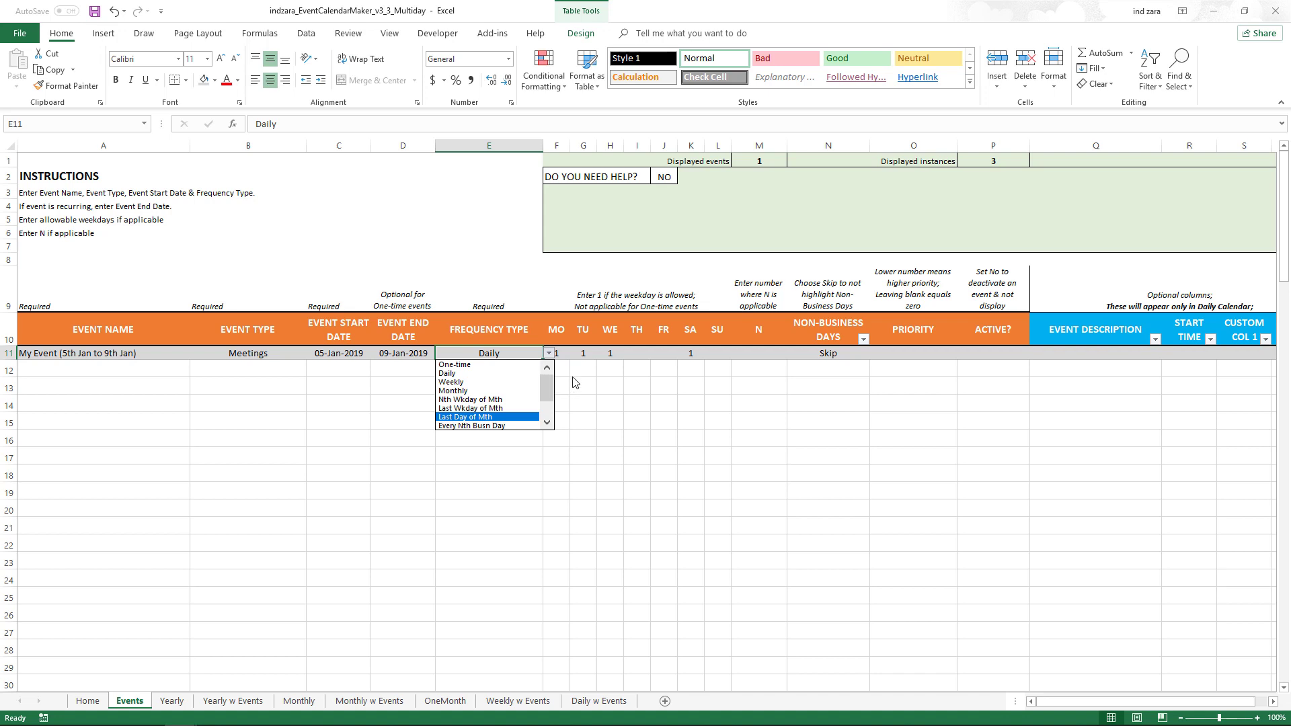
{"action": "left_click", "coordinate": [573, 379]}
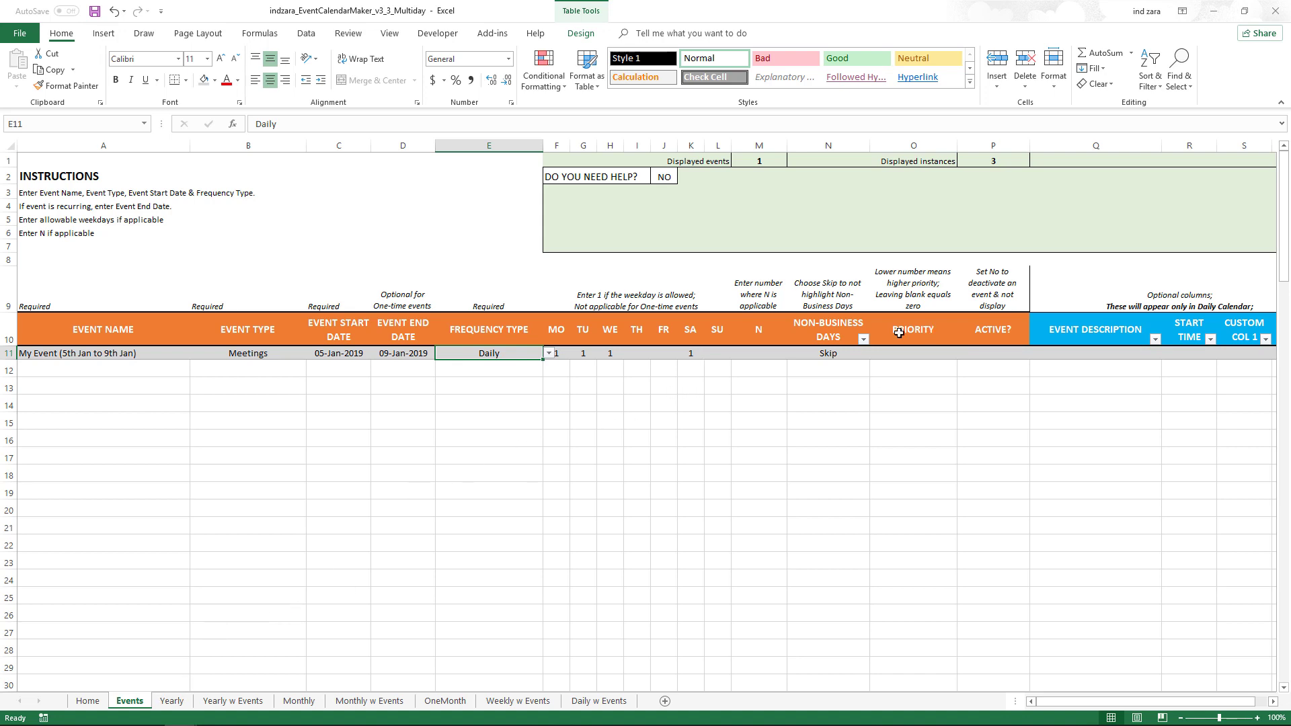
Clear the event's Non-Business Days option, check the Yearly calendar and return to the Events sheet
{"action": "left_click", "coordinate": [852, 354]}
{"action": "key", "text": "Delete"}
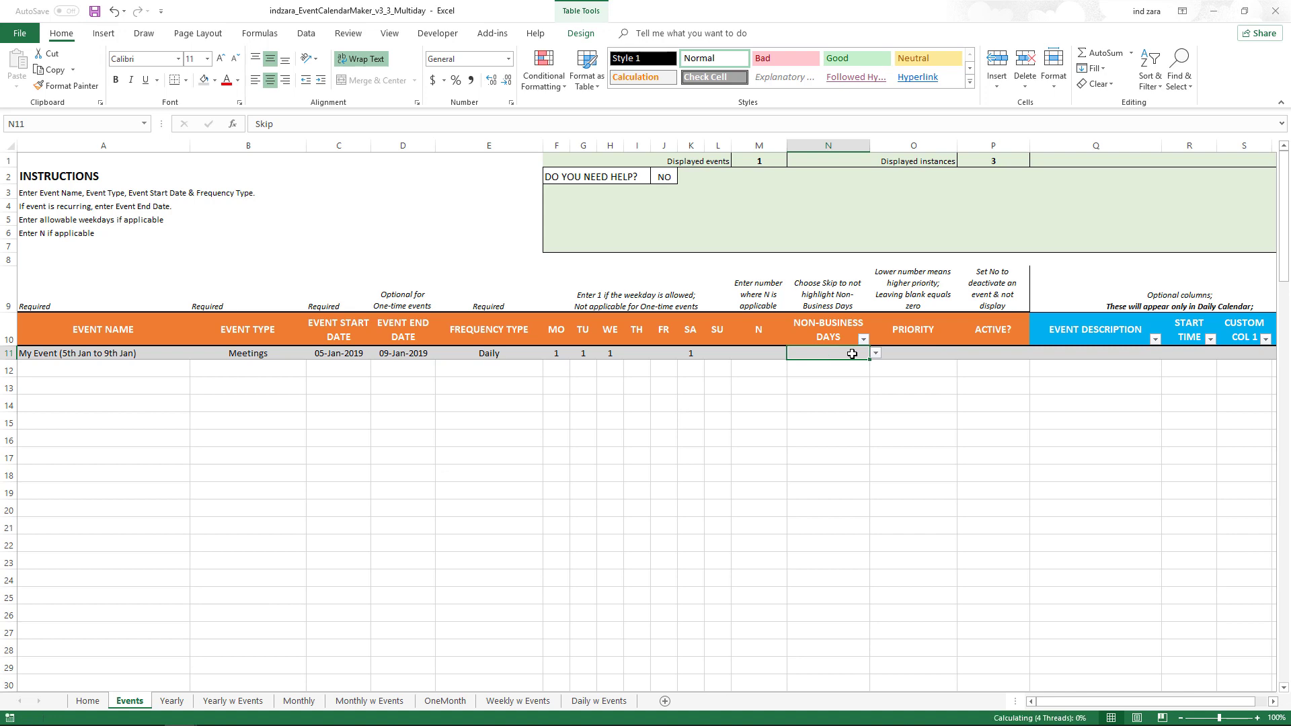
{"action": "left_click", "coordinate": [172, 701]}
{"action": "left_click", "coordinate": [138, 700]}
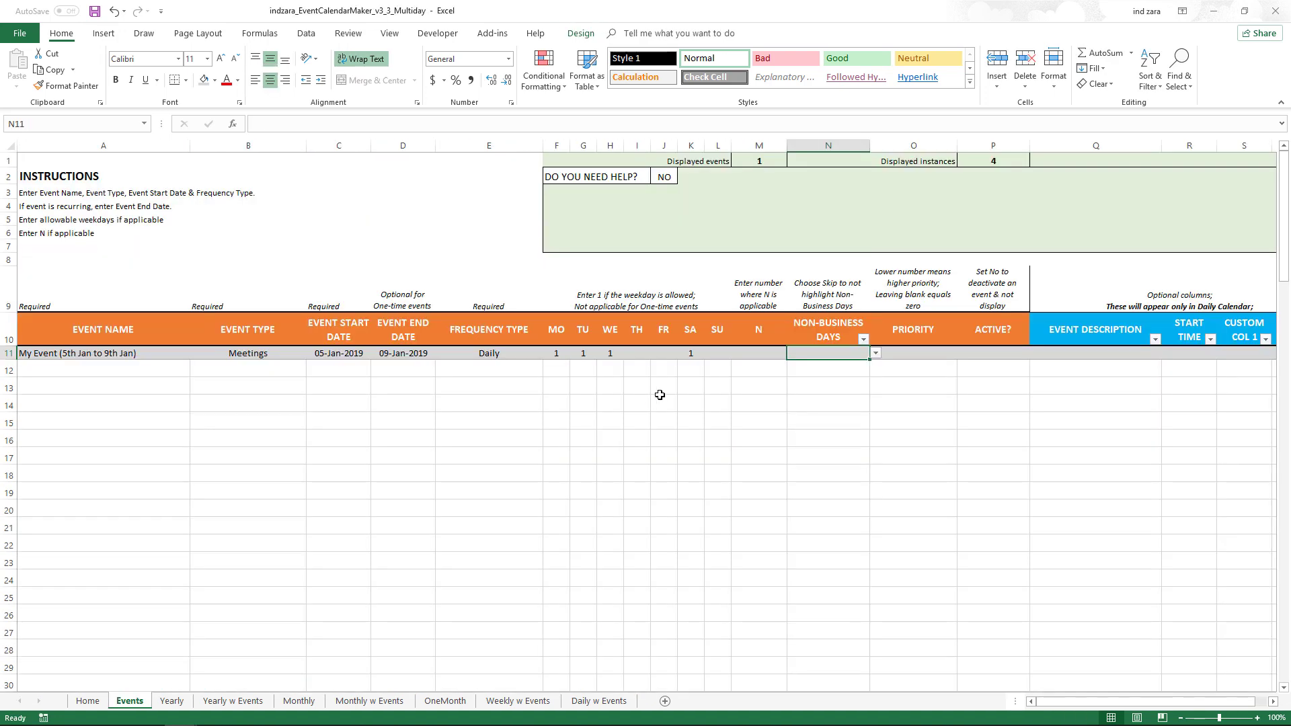
Allow Sunday for the event by entering 1, check its days on the Yearly calendar and return to the Events sheet
{"action": "left_click", "coordinate": [717, 354]}
{"action": "type", "text": "1"}
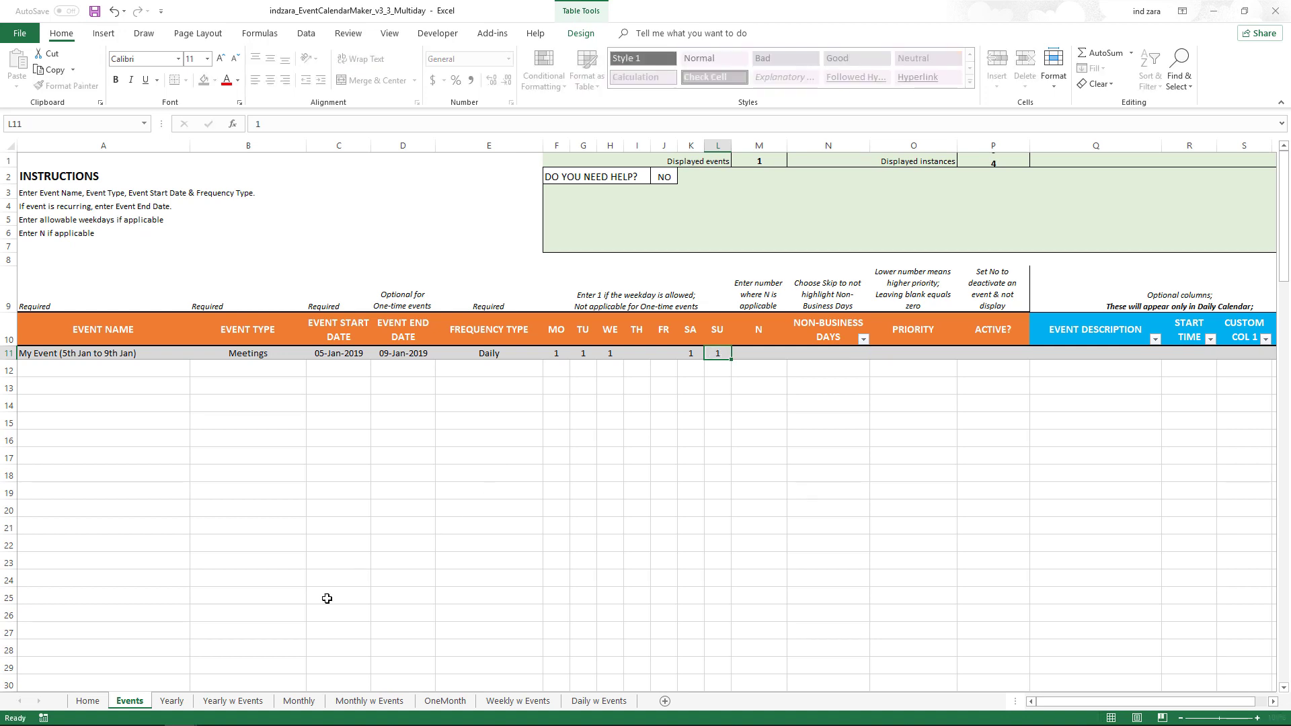
{"action": "key", "text": "Return"}
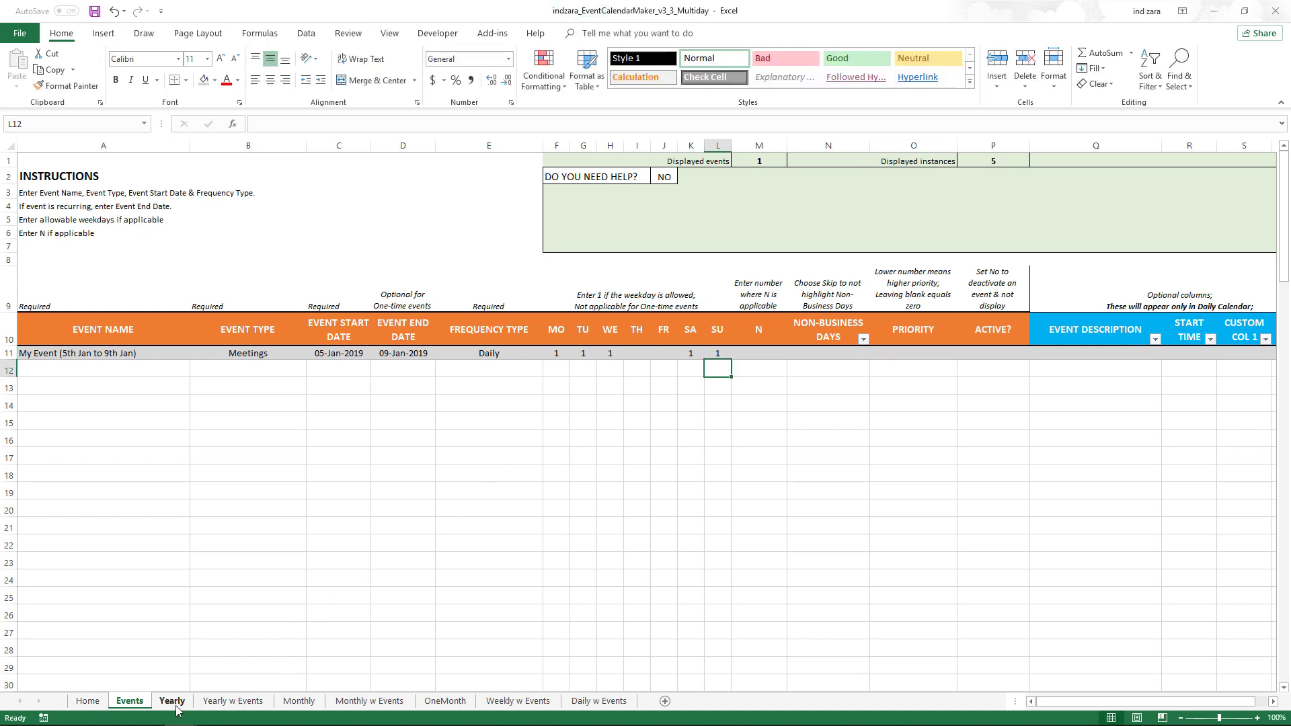
{"action": "left_click", "coordinate": [172, 701]}
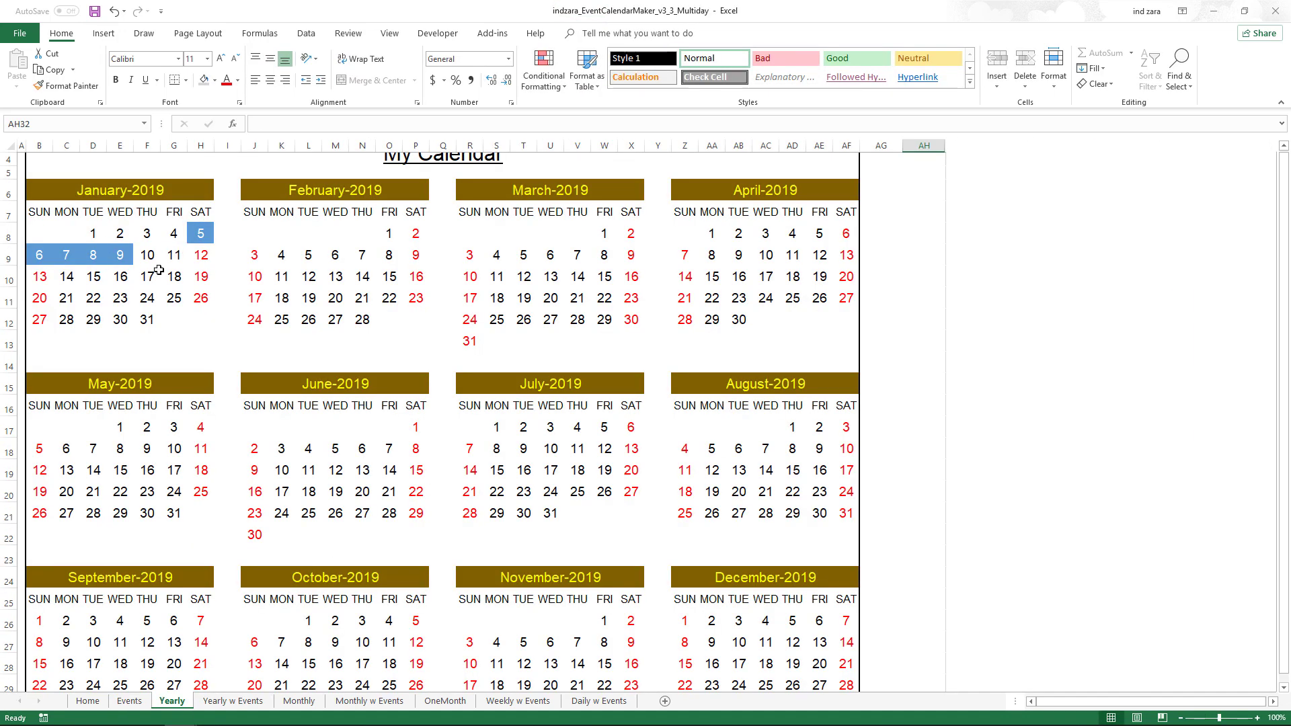
{"action": "left_click", "coordinate": [130, 701]}
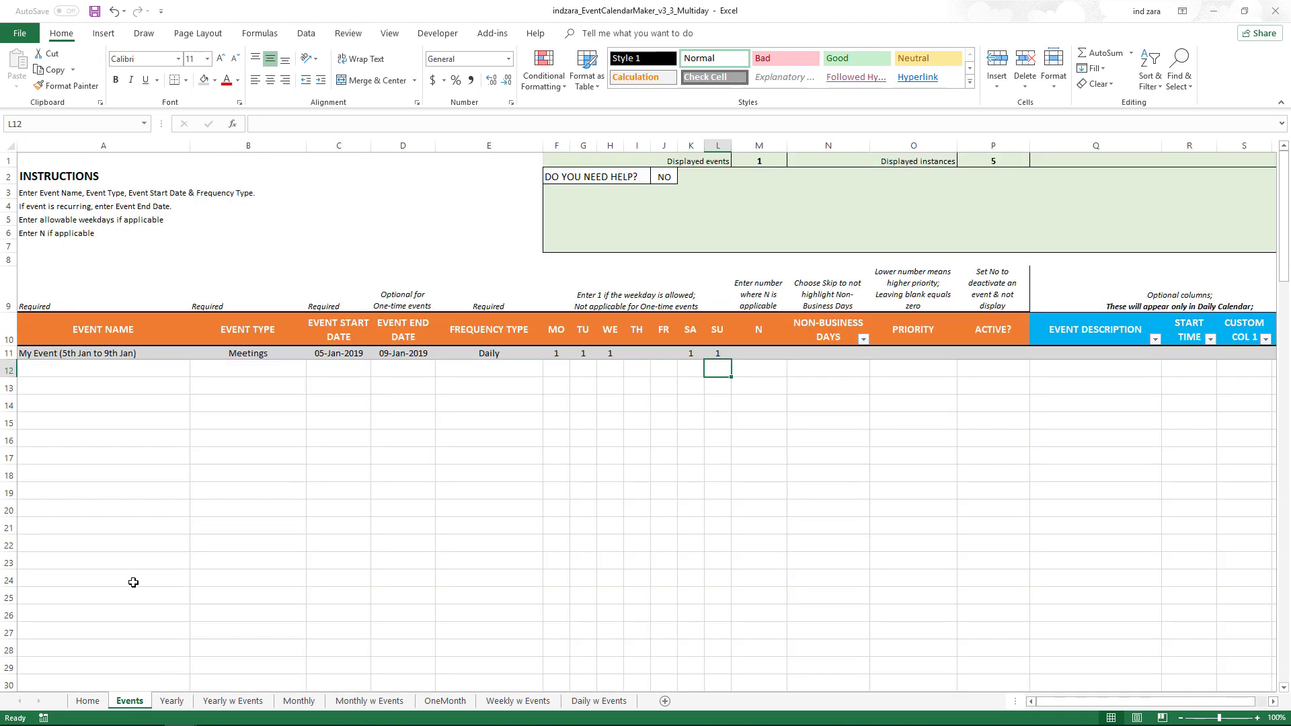